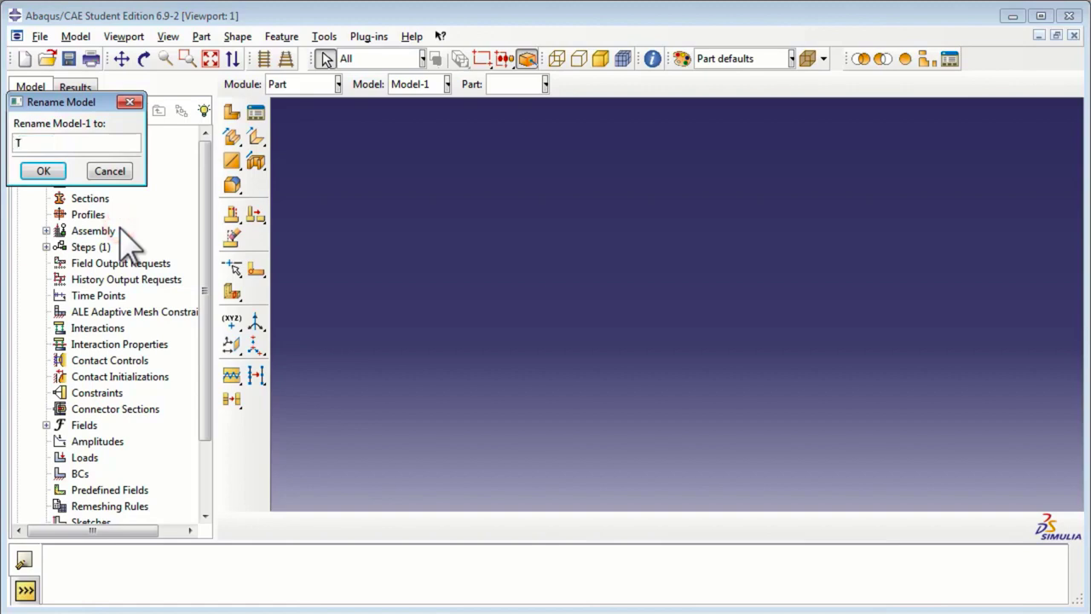
- Rename the model as Truss Structure
{"action": "type", "text": "ructure"}
{"action": "left_click", "coordinate": [47, 172]}
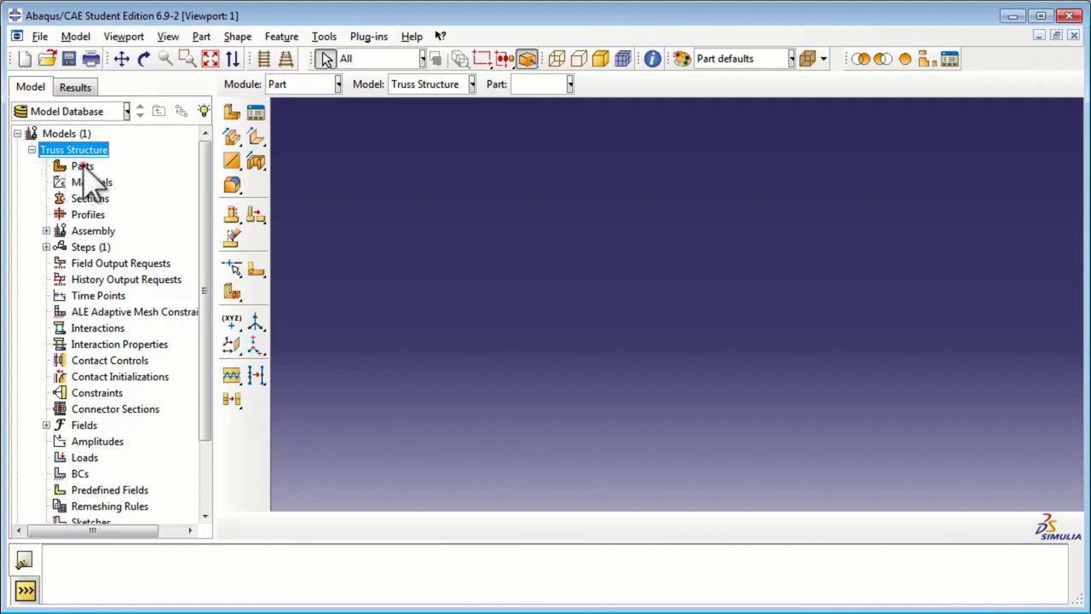
- Create a 2D planar deformable wire part named Truss with an approximate size of 10
{"action": "double_click", "coordinate": [82, 167]}
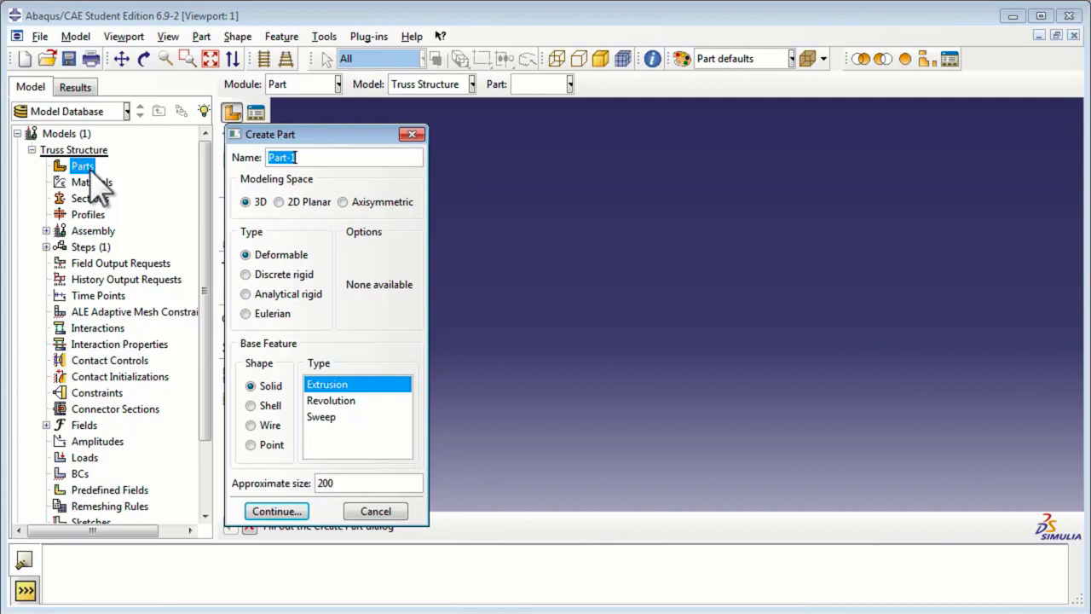
{"action": "type", "text": "Truss"}
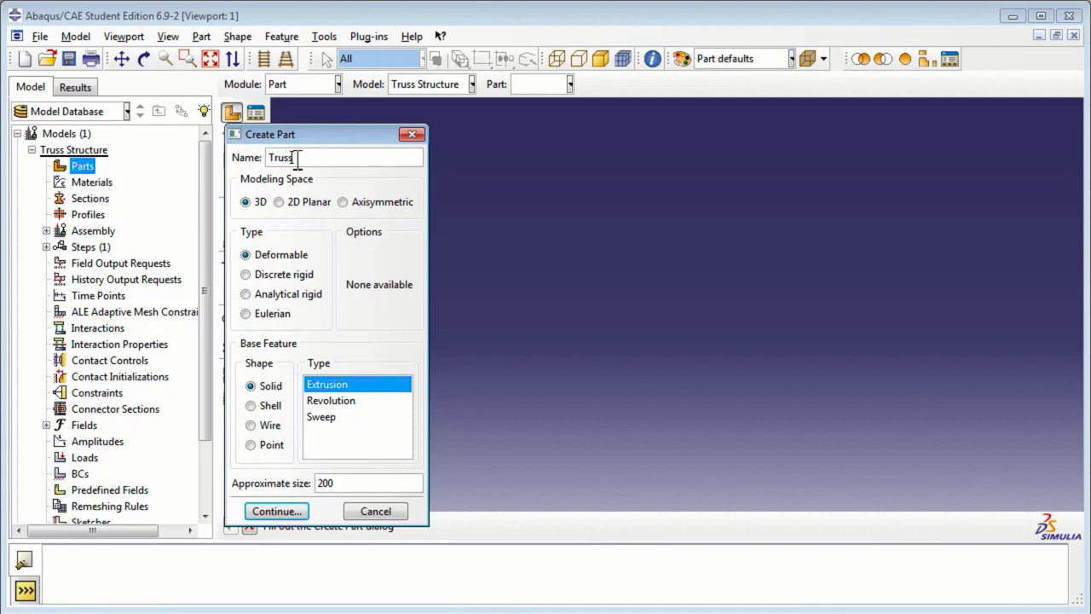
{"action": "left_click", "coordinate": [294, 202]}
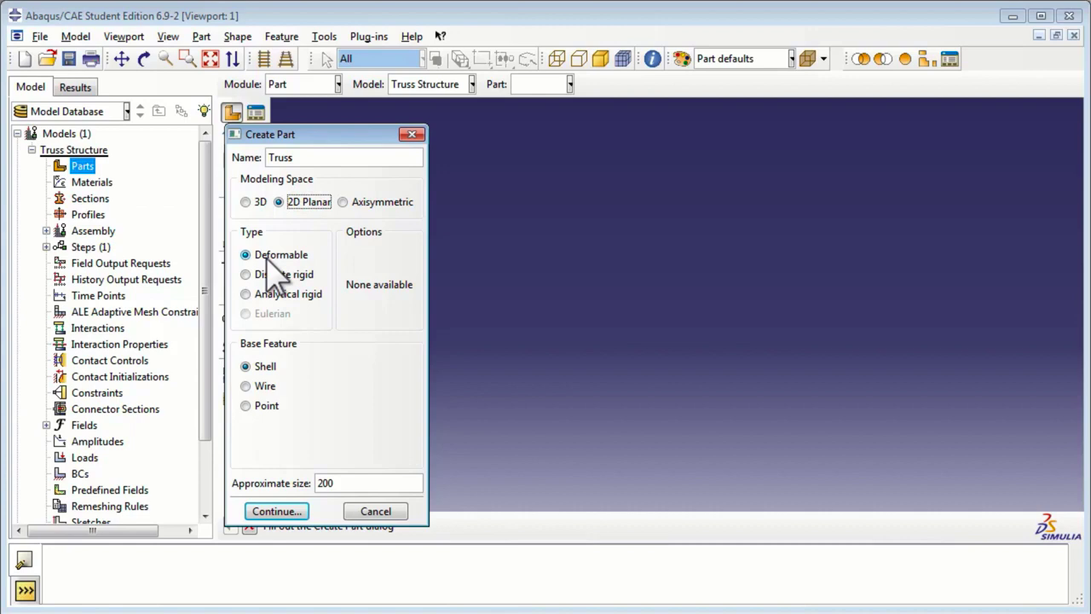
{"action": "left_click", "coordinate": [255, 255]}
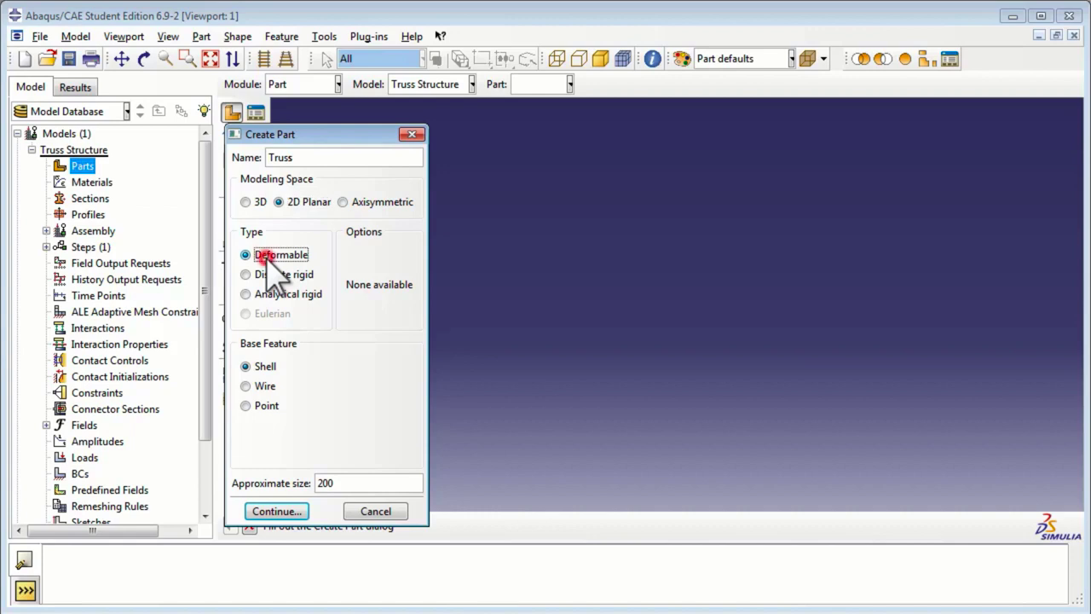
{"action": "left_click", "coordinate": [262, 389]}
{"action": "left_click", "coordinate": [332, 482]}
{"action": "double_click", "coordinate": [333, 483]}
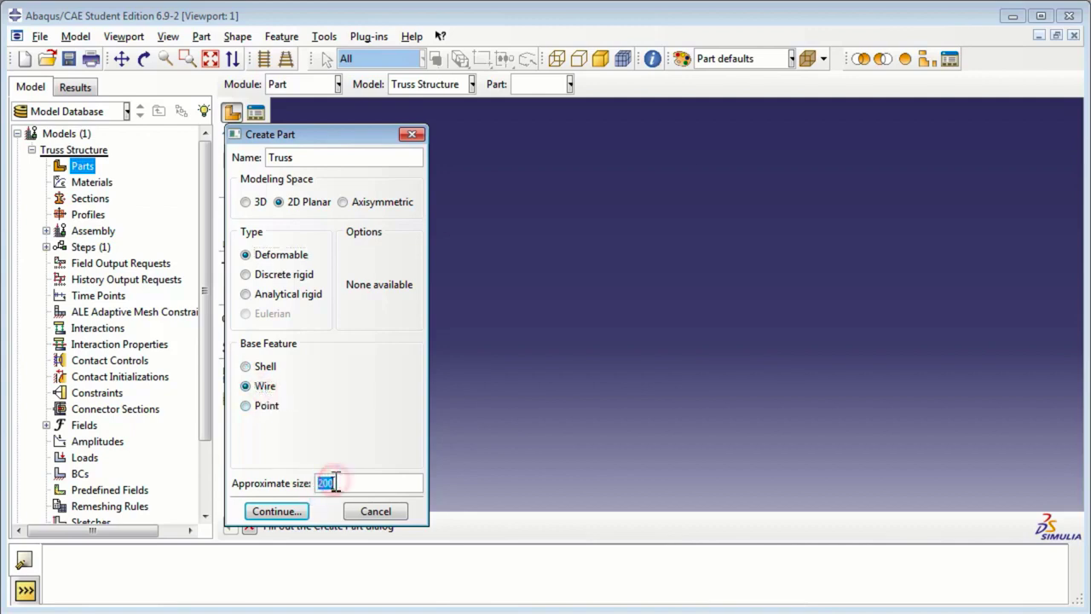
{"action": "type", "text": "10"}
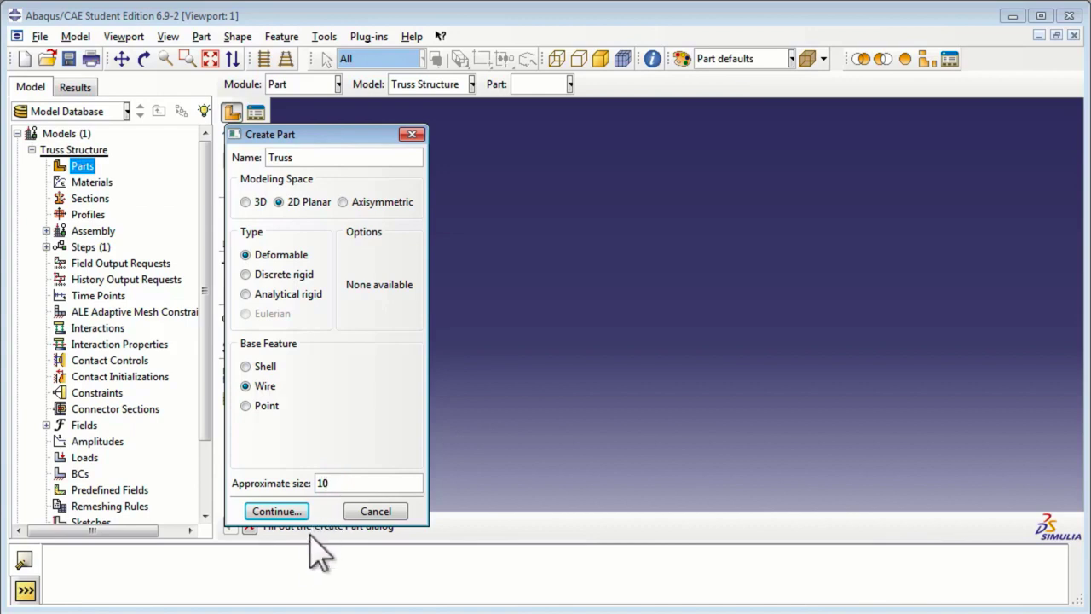
{"action": "left_click", "coordinate": [287, 511]}
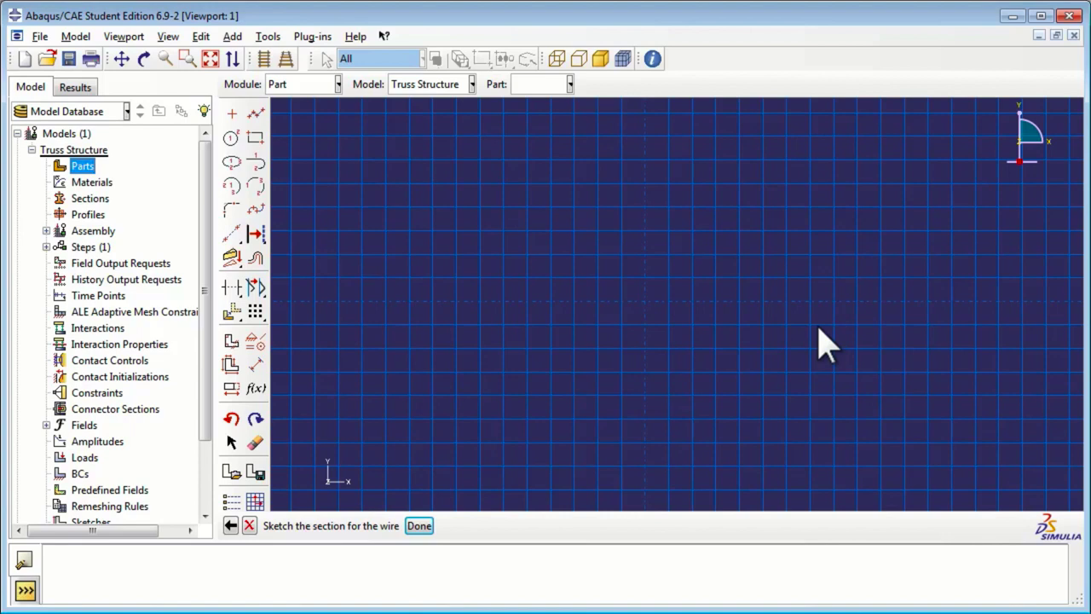
- Sketch connected lines from the origin: a horizontal top chord about 3 long, an inward diagonal, and a bottom chord at y = -1 ending at x = 0
{"action": "left_click", "coordinate": [258, 114]}
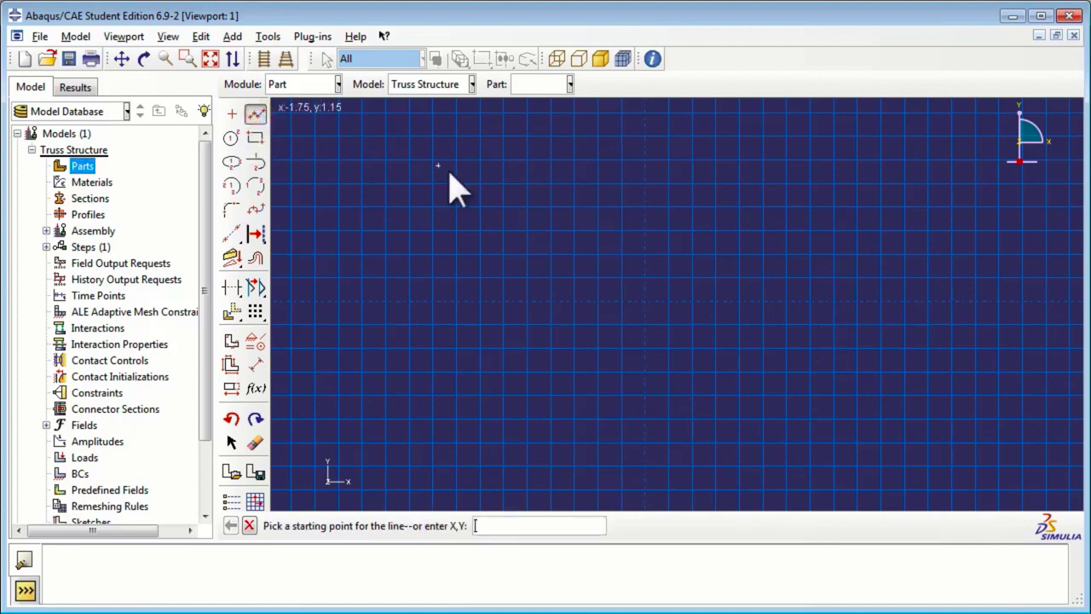
{"action": "left_click", "coordinate": [645, 302]}
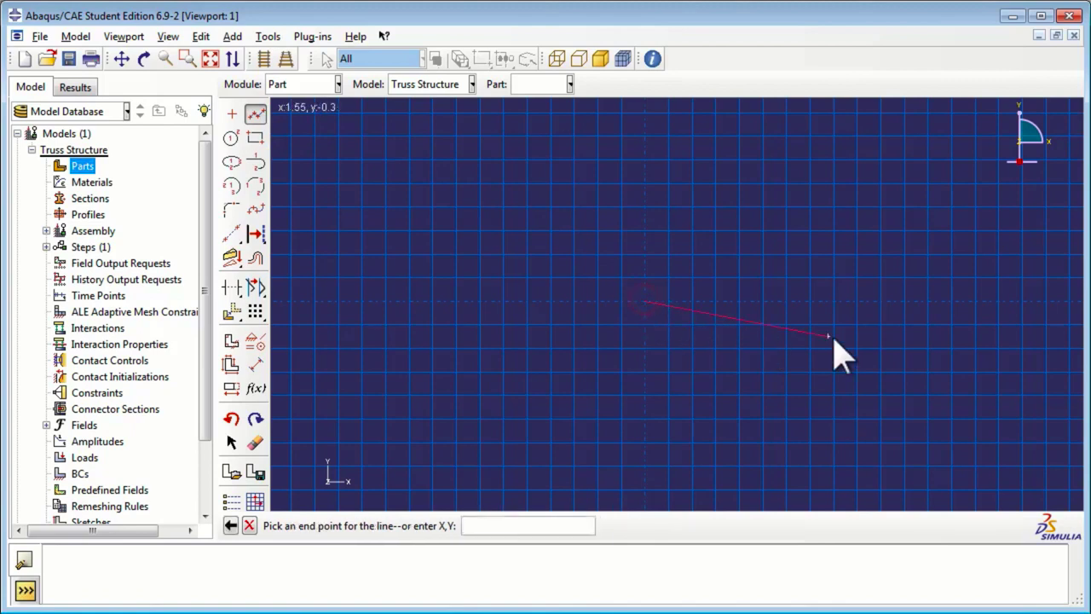
{"action": "left_click", "coordinate": [998, 301]}
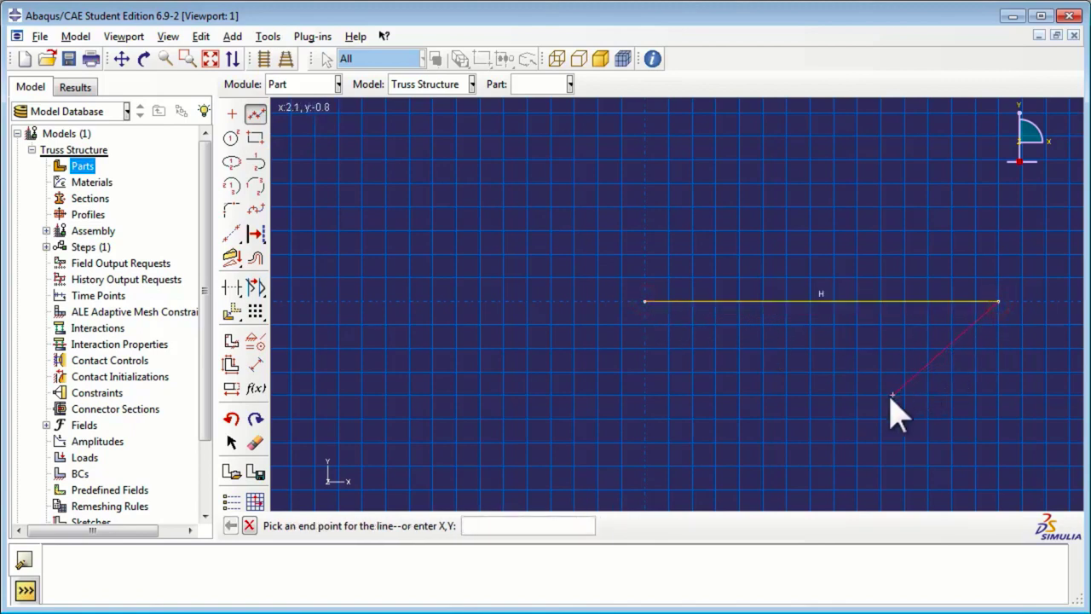
{"action": "left_click", "coordinate": [863, 418]}
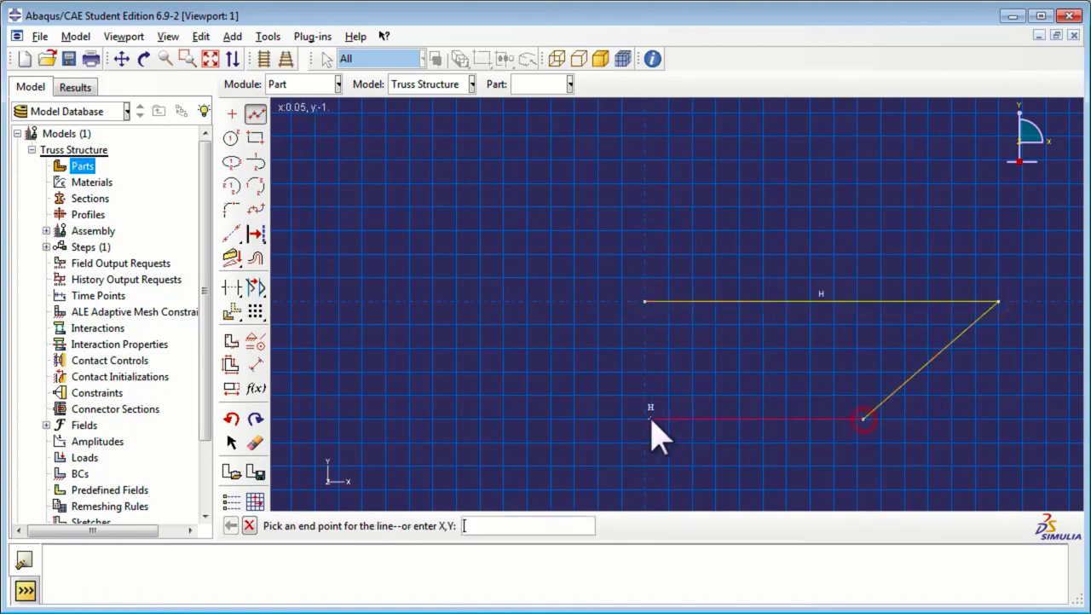
{"action": "left_click", "coordinate": [646, 419]}
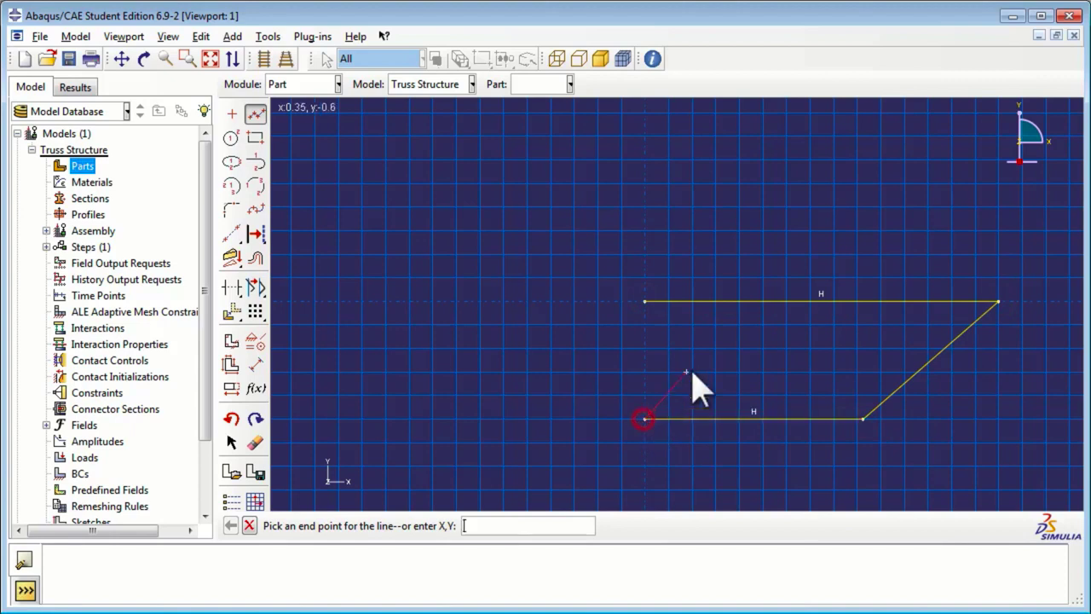
- Continue the line through the top chord at about x = 1.05, the bottom chord's right end, and vertically up to the top chord
{"action": "left_click", "coordinate": [768, 302]}
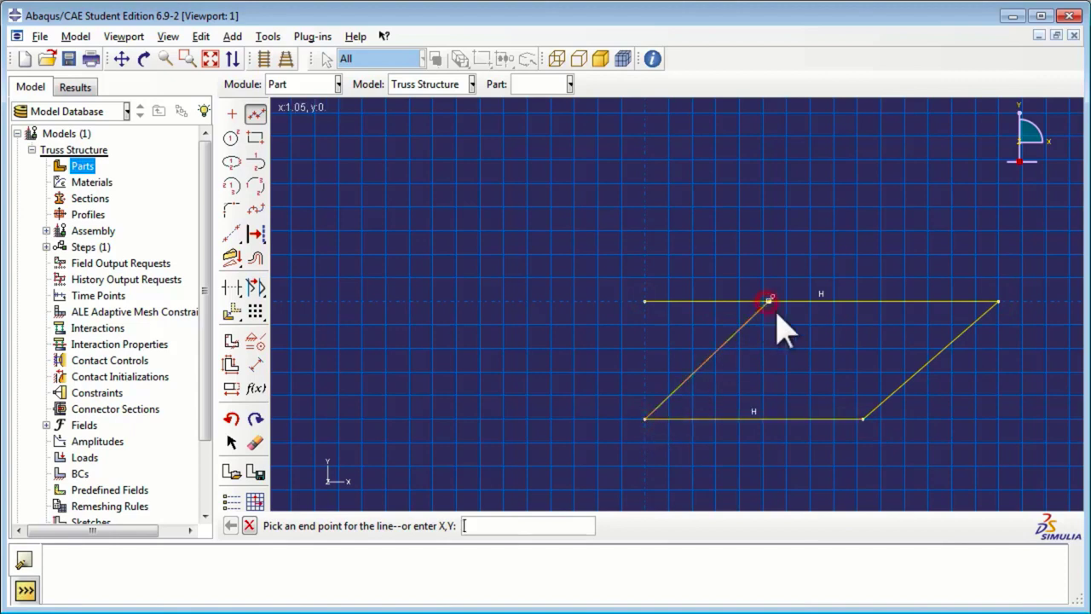
{"action": "left_click", "coordinate": [862, 419]}
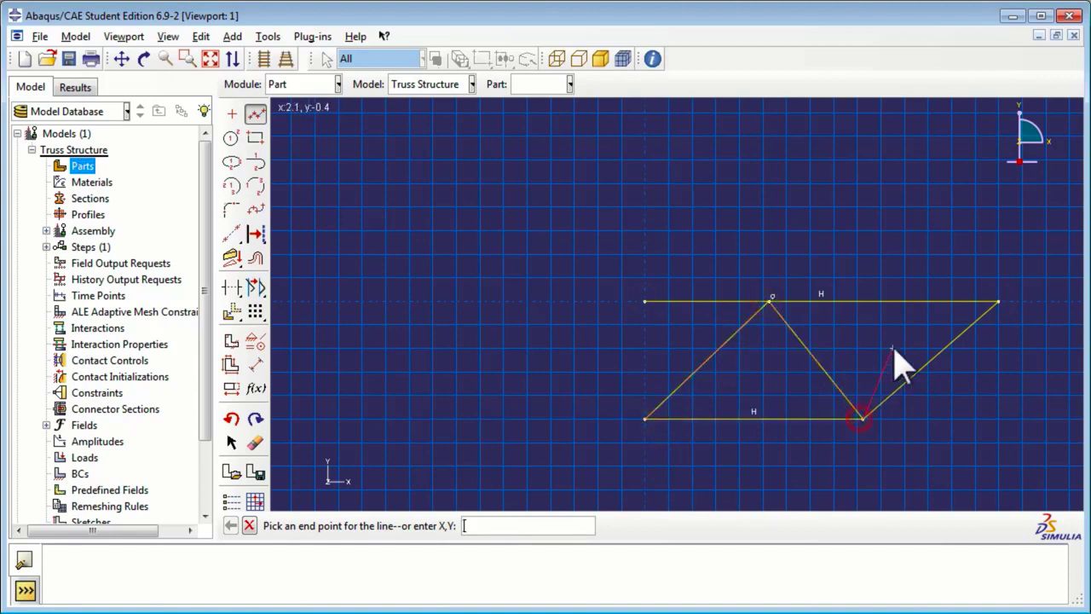
{"action": "left_click", "coordinate": [864, 302]}
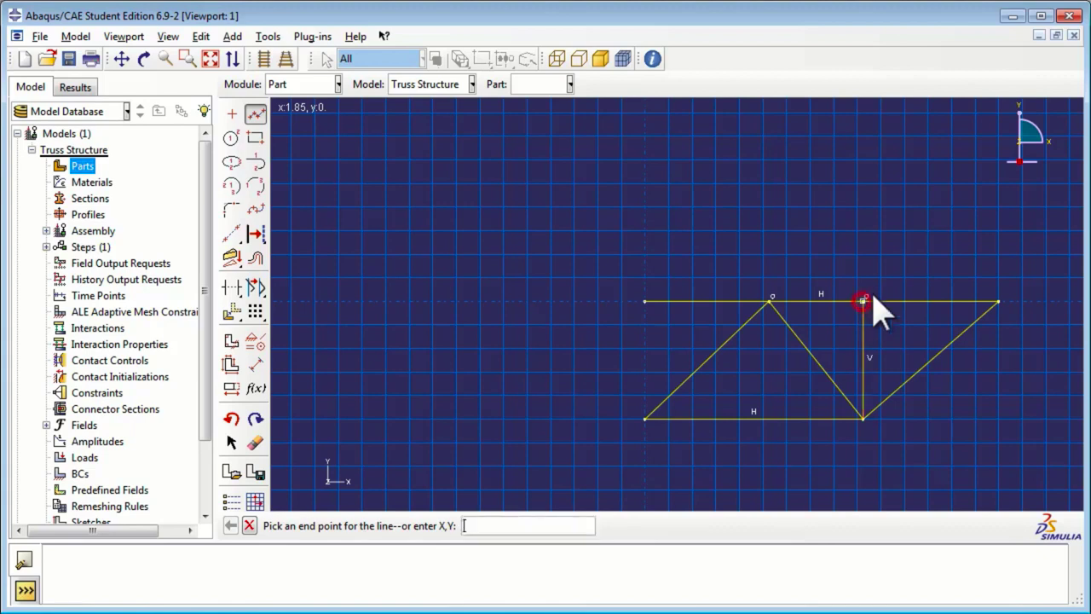
{"action": "right_click", "coordinate": [951, 254]}
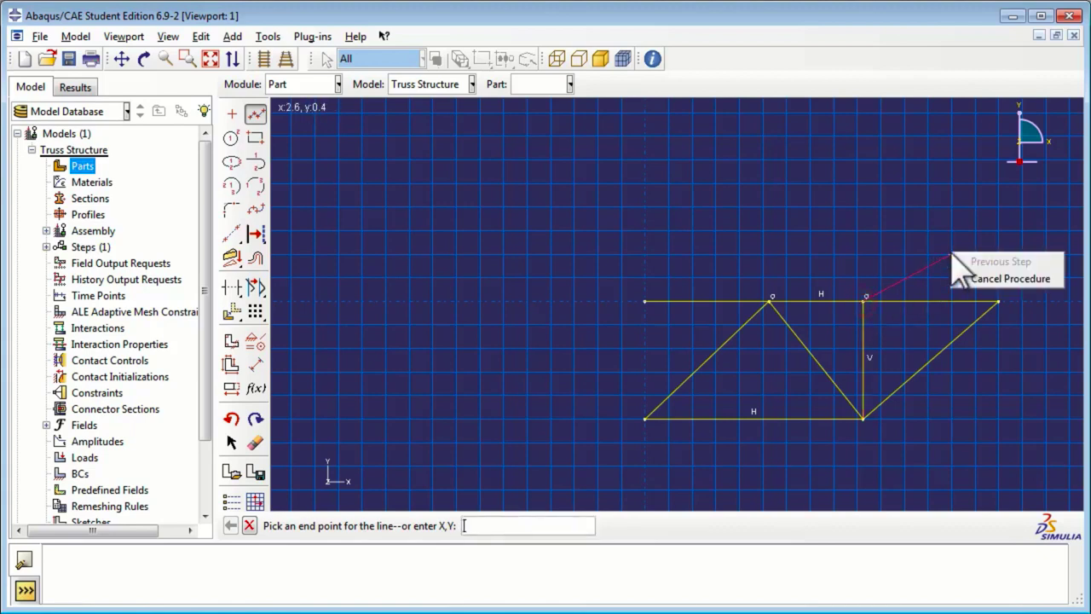
{"action": "left_click", "coordinate": [987, 280]}
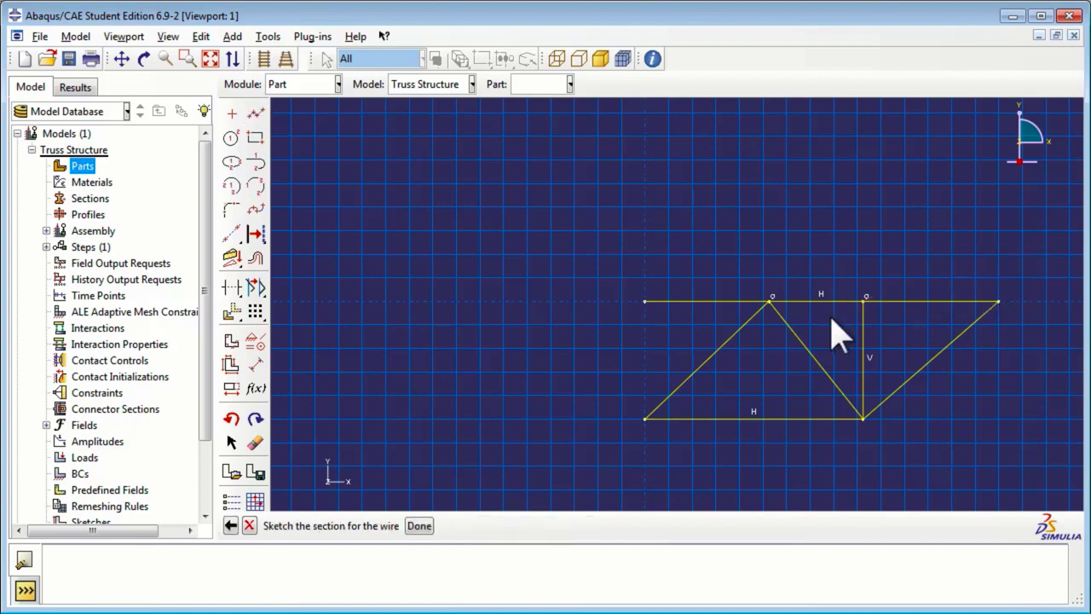
- Draw a vertical line from the top chord joint at about x = 1.05 down to the bottom chord
{"action": "left_click", "coordinate": [256, 116]}
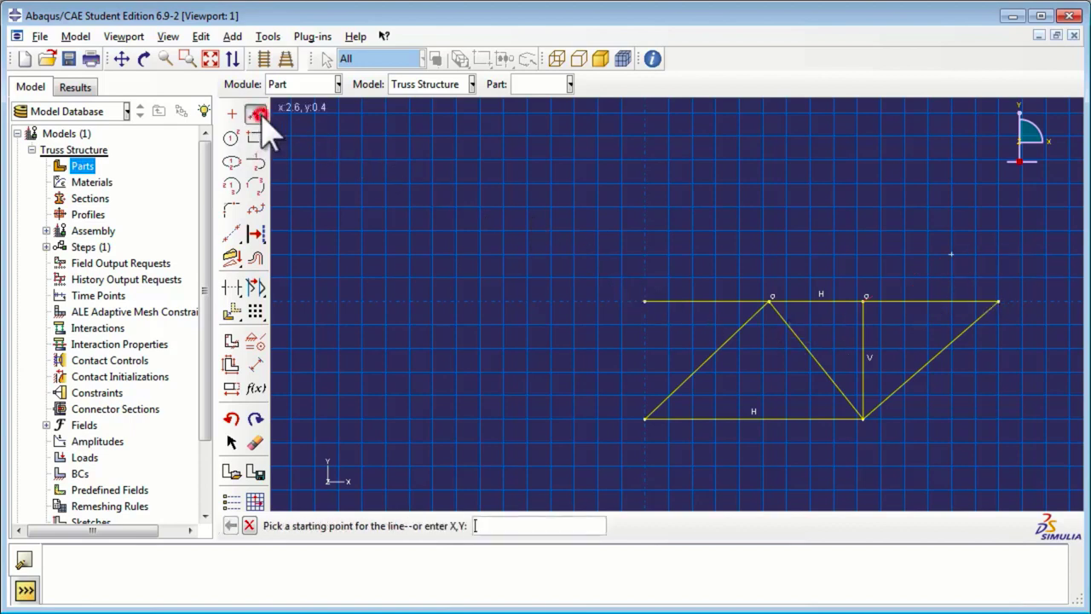
{"action": "left_click", "coordinate": [770, 301]}
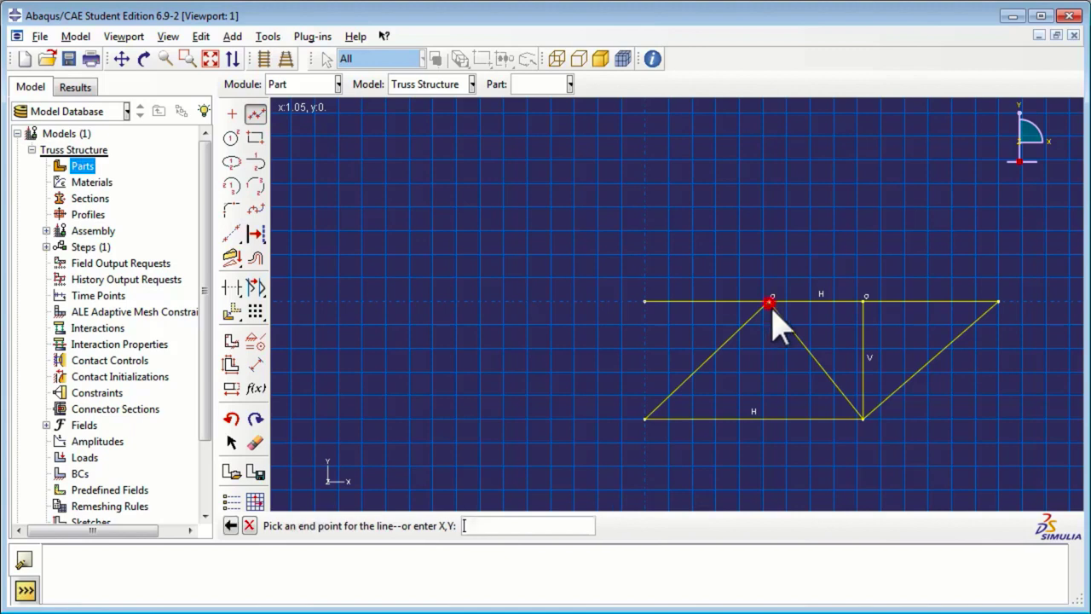
{"action": "left_click", "coordinate": [770, 418]}
{"action": "right_click", "coordinate": [831, 460]}
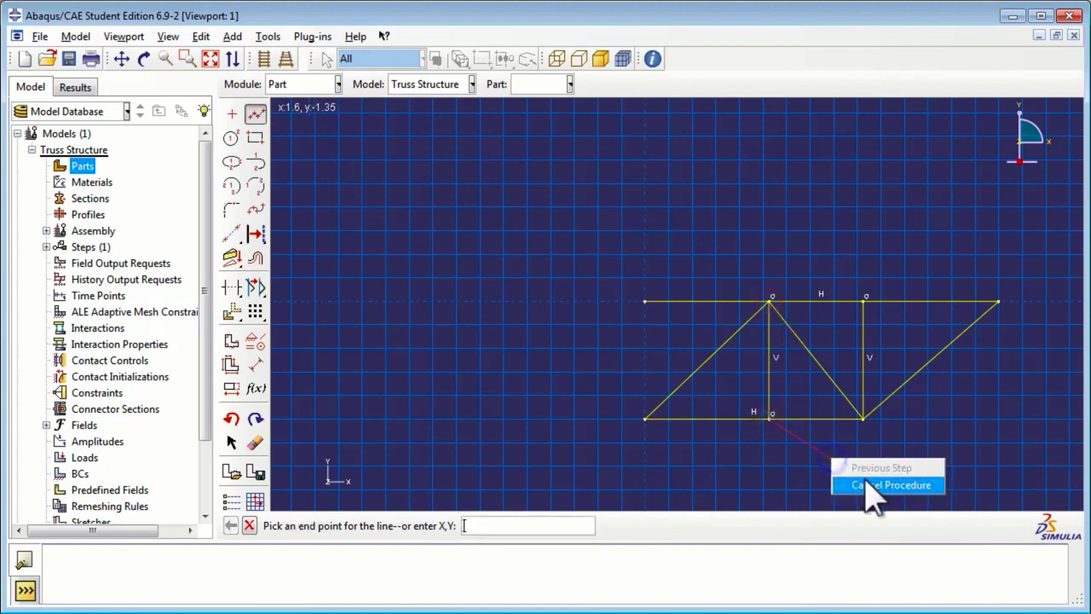
{"action": "left_click", "coordinate": [866, 484]}
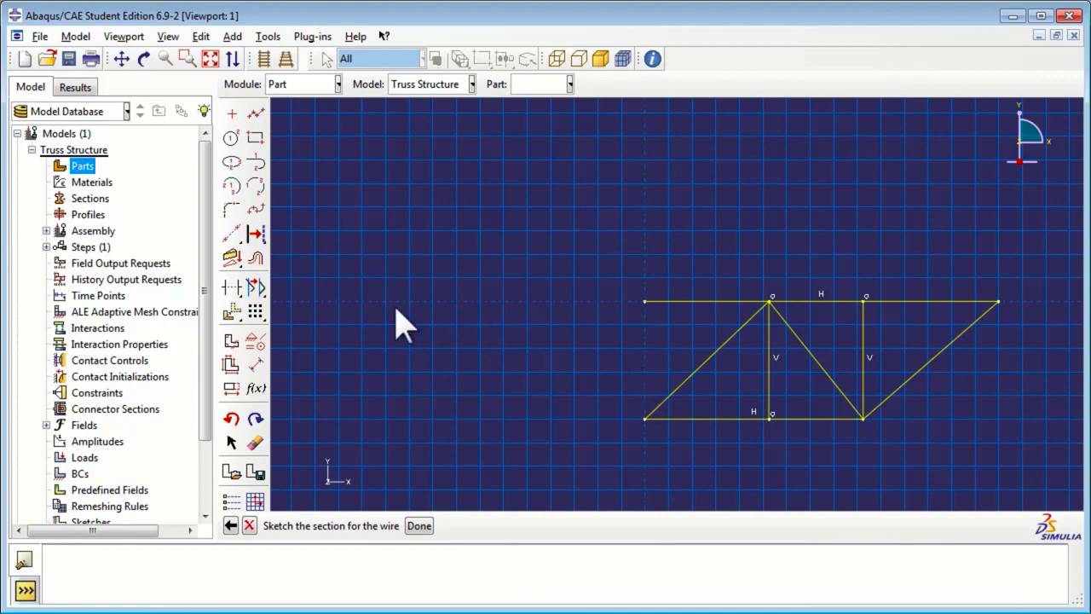
- Split the top chord at both of its inner joints and the bottom chord at the left vertical member
{"action": "left_click", "coordinate": [238, 300]}
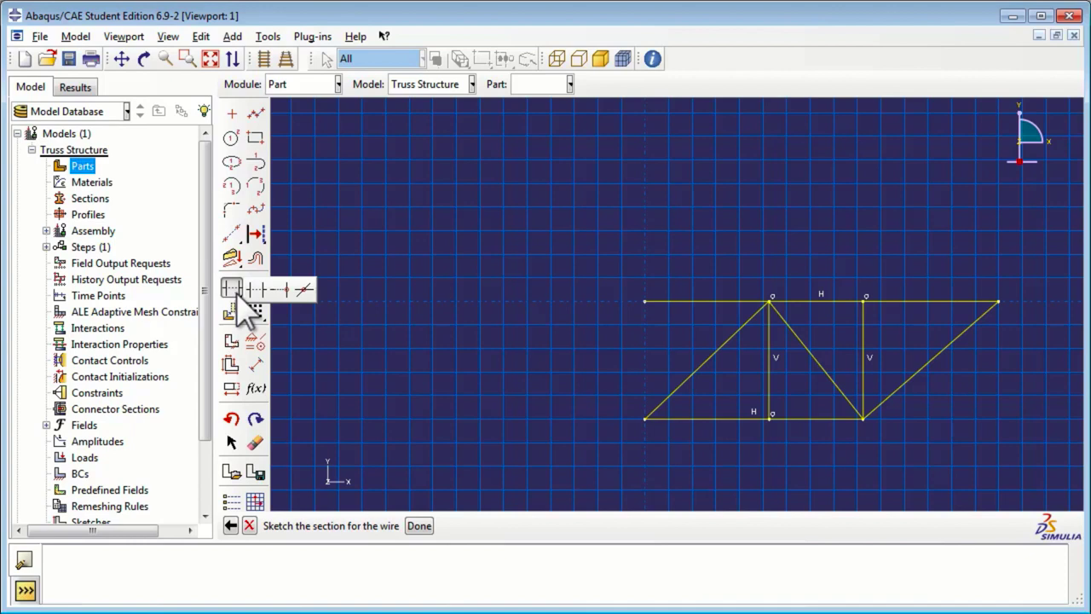
{"action": "left_click", "coordinate": [303, 291]}
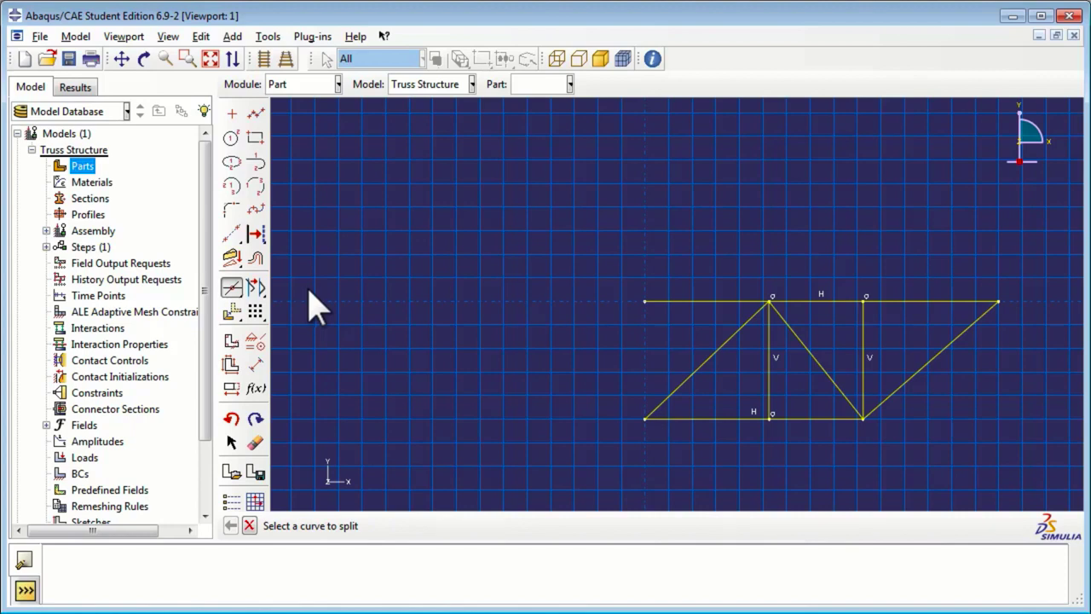
{"action": "left_click", "coordinate": [701, 302]}
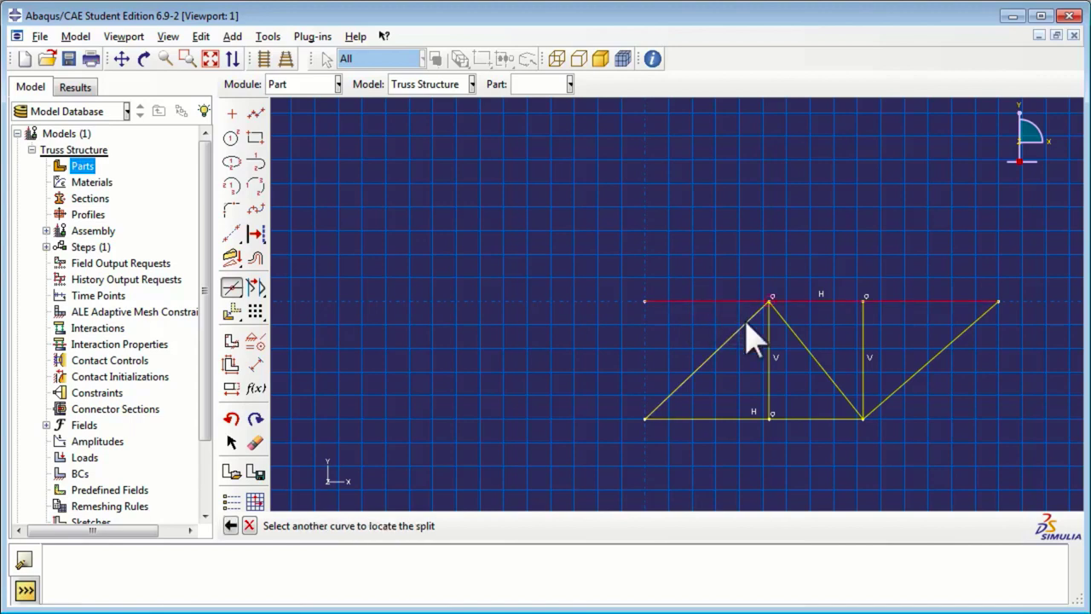
{"action": "left_click", "coordinate": [745, 322]}
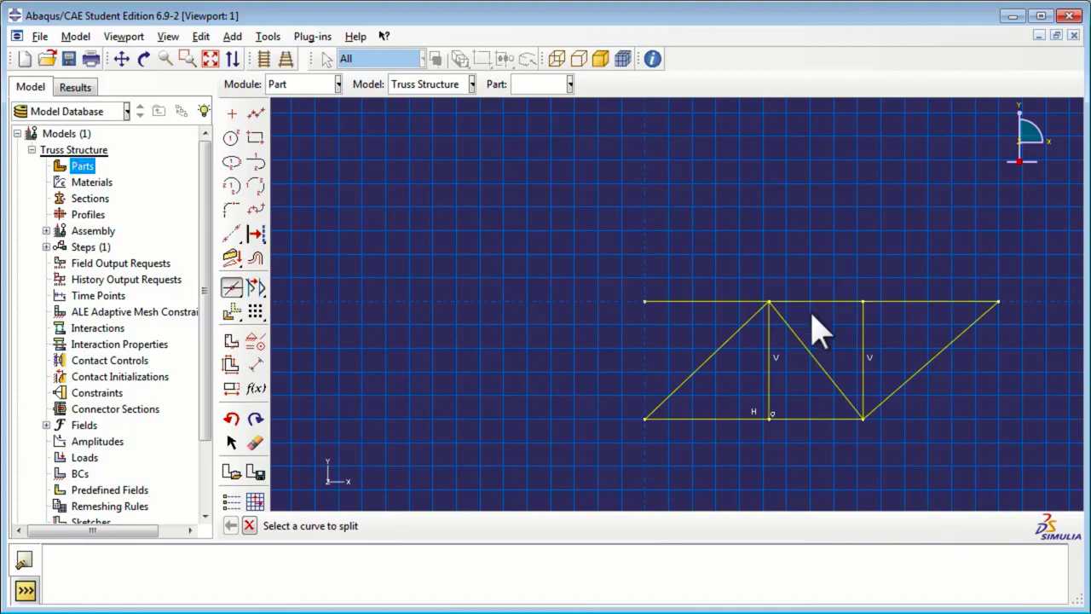
{"action": "left_click", "coordinate": [843, 303]}
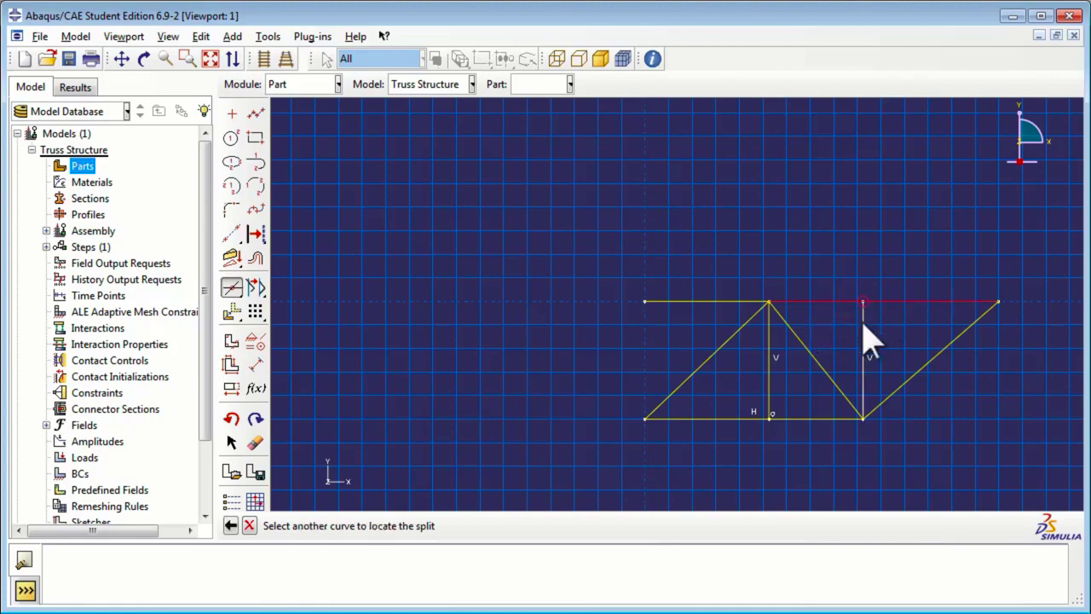
{"action": "left_click", "coordinate": [864, 334]}
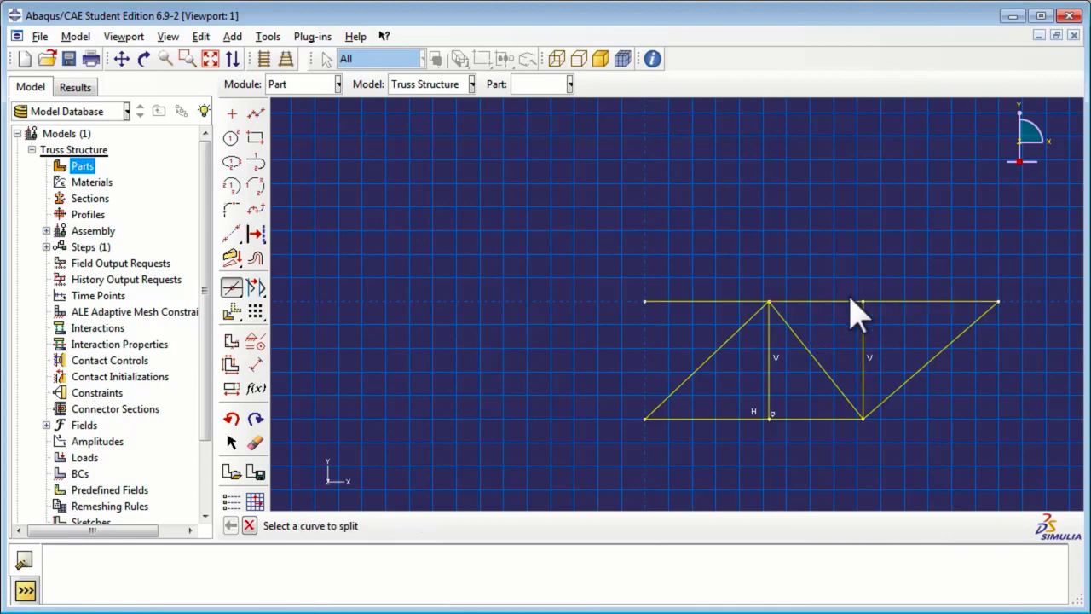
{"action": "left_click", "coordinate": [707, 418]}
{"action": "left_click", "coordinate": [771, 401]}
- Apply an equal length constraint to the three top chord segments and the two bottom chord segments
{"action": "left_click", "coordinate": [256, 343]}
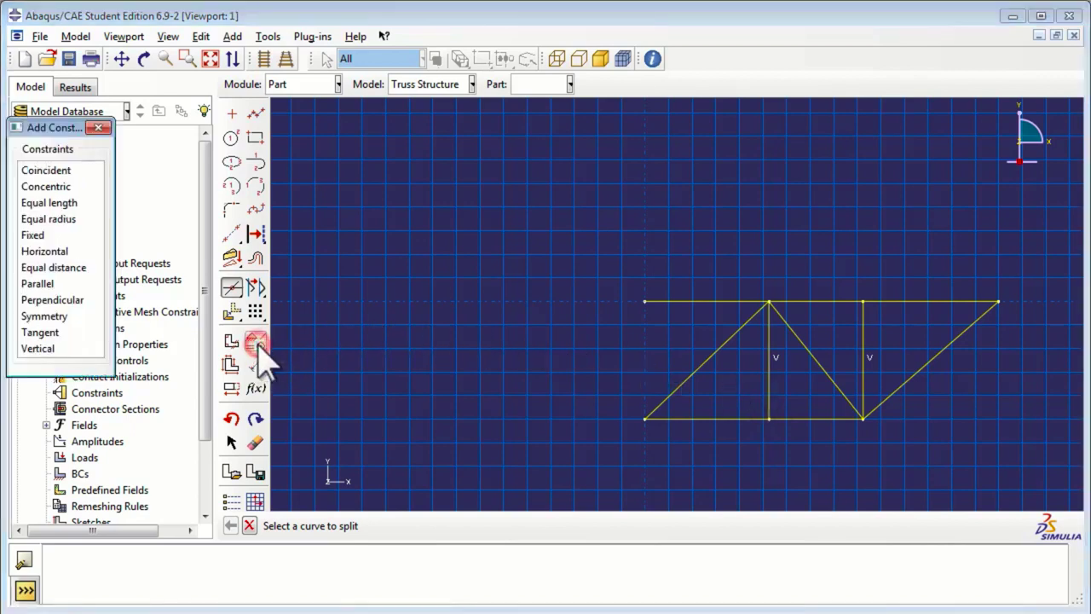
{"action": "left_click", "coordinate": [71, 207]}
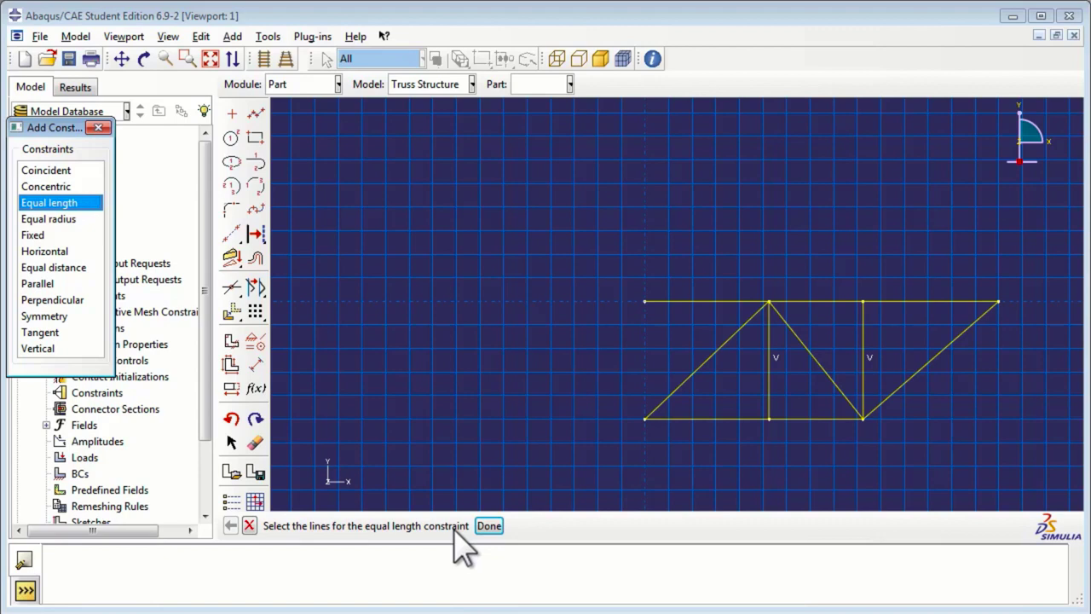
{"action": "left_click", "coordinate": [716, 303]}
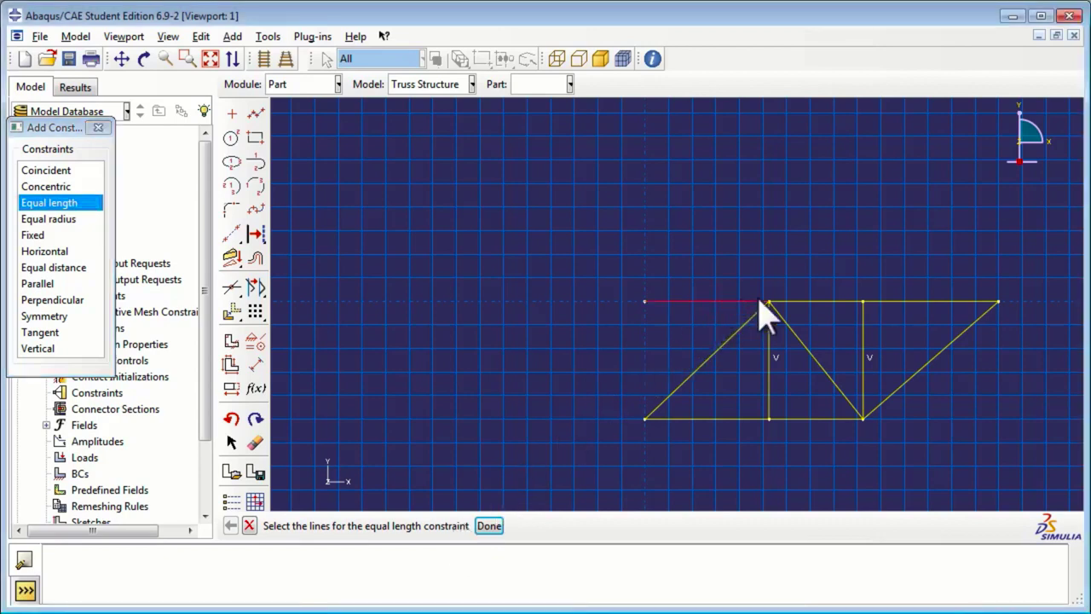
{"action": "left_click", "coordinate": [804, 301]}
{"action": "left_click", "coordinate": [898, 301]}
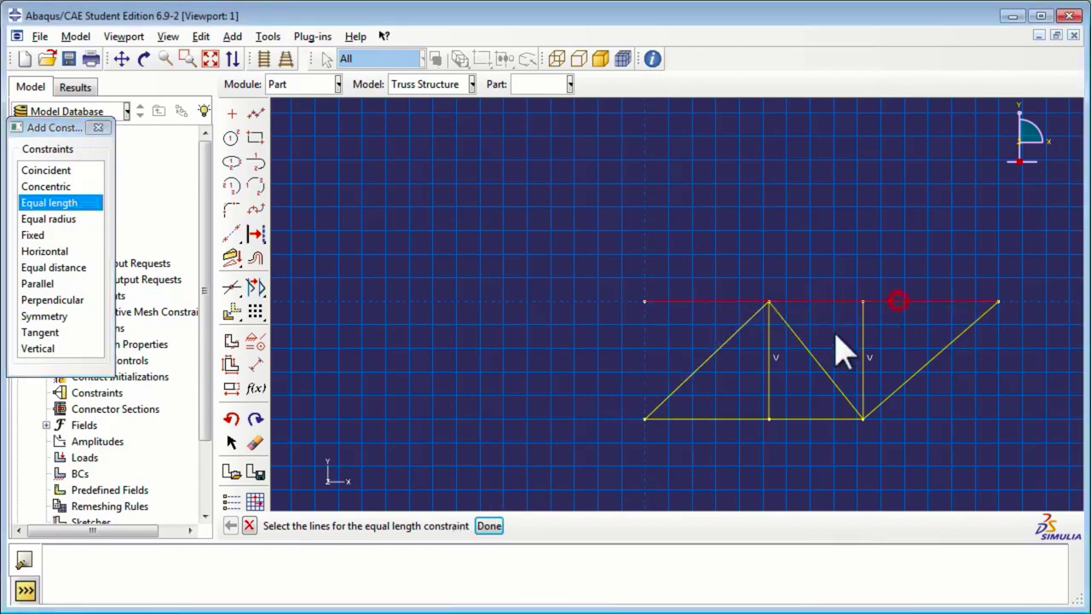
{"action": "left_click", "coordinate": [730, 419]}
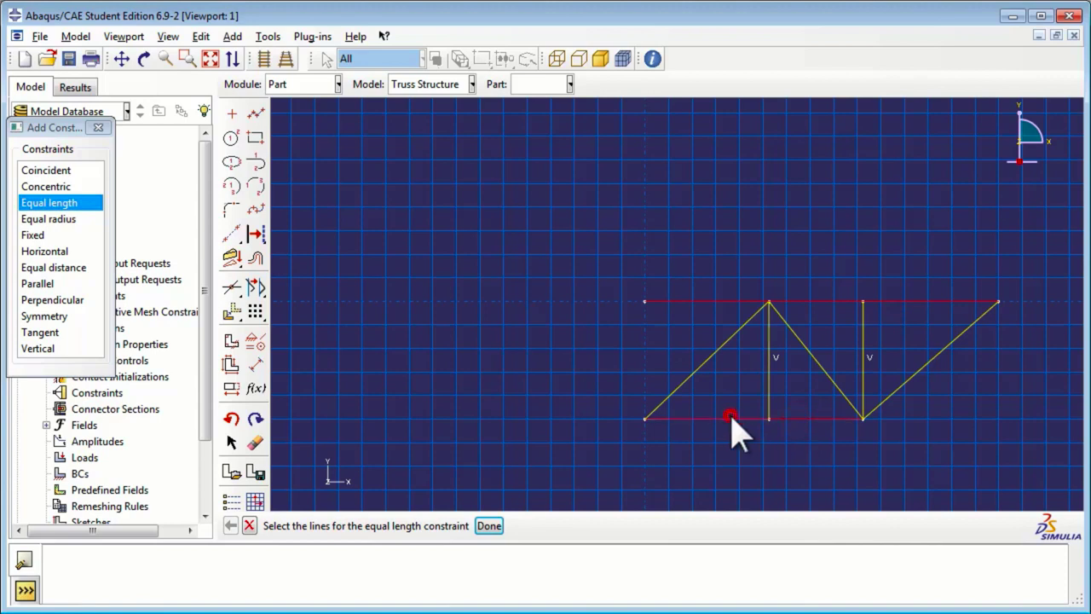
{"action": "left_click", "coordinate": [495, 525]}
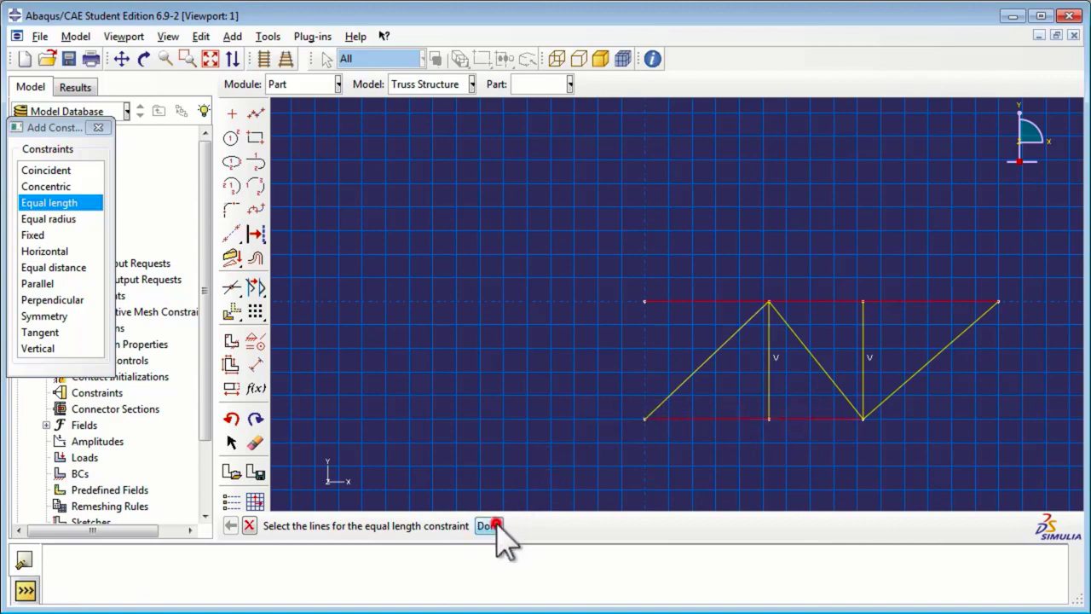
- Apply an equal length constraint to the truss's two vertical members and finish adding constraints
{"action": "left_click", "coordinate": [767, 392]}
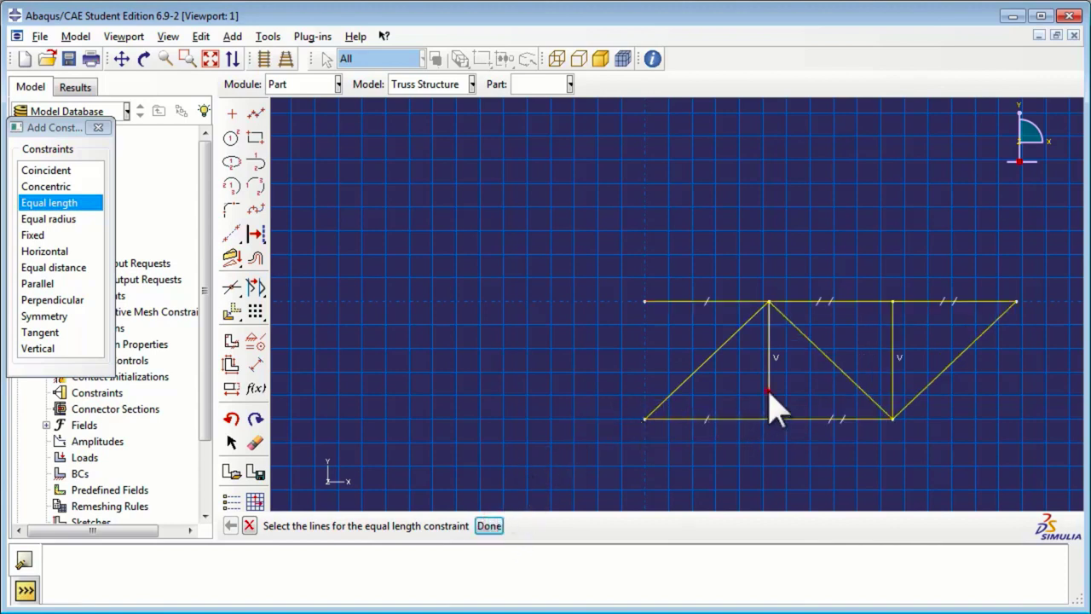
{"action": "left_click", "coordinate": [893, 356]}
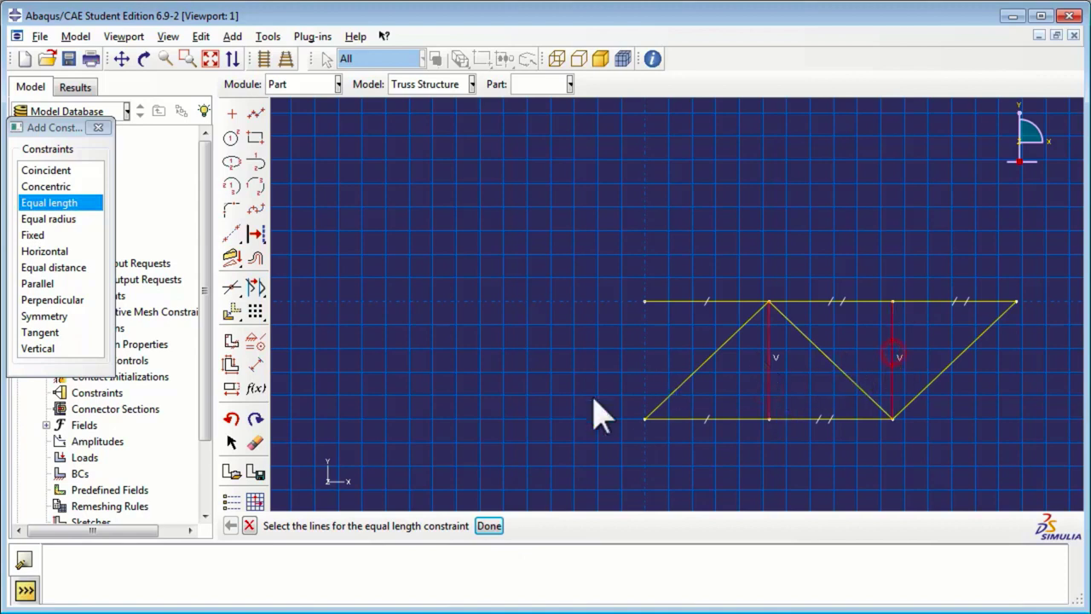
{"action": "left_click", "coordinate": [489, 526]}
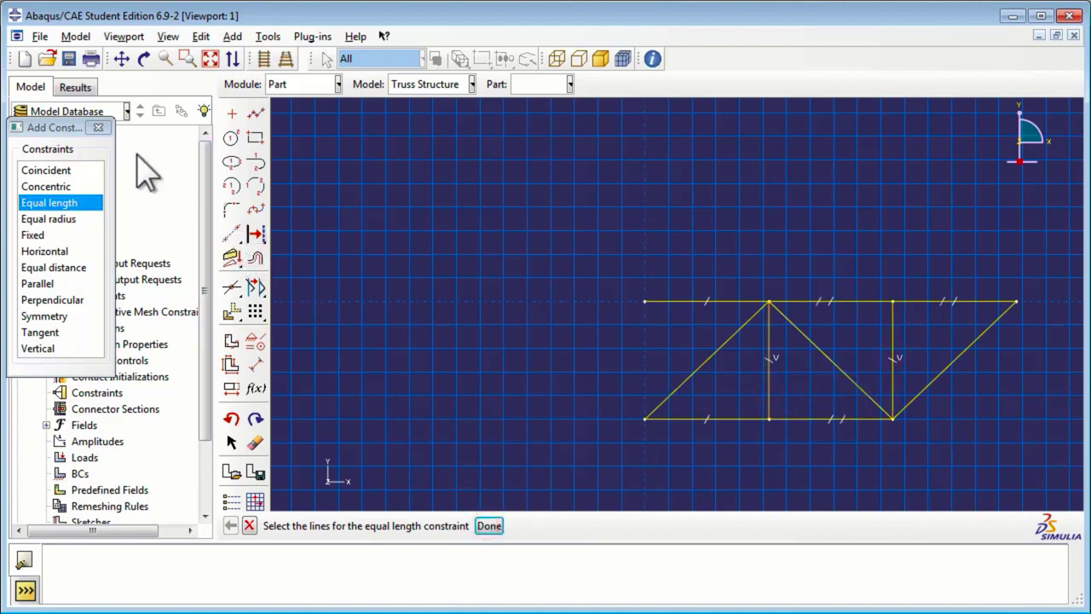
{"action": "left_click", "coordinate": [98, 127]}
{"action": "left_click", "coordinate": [476, 527]}
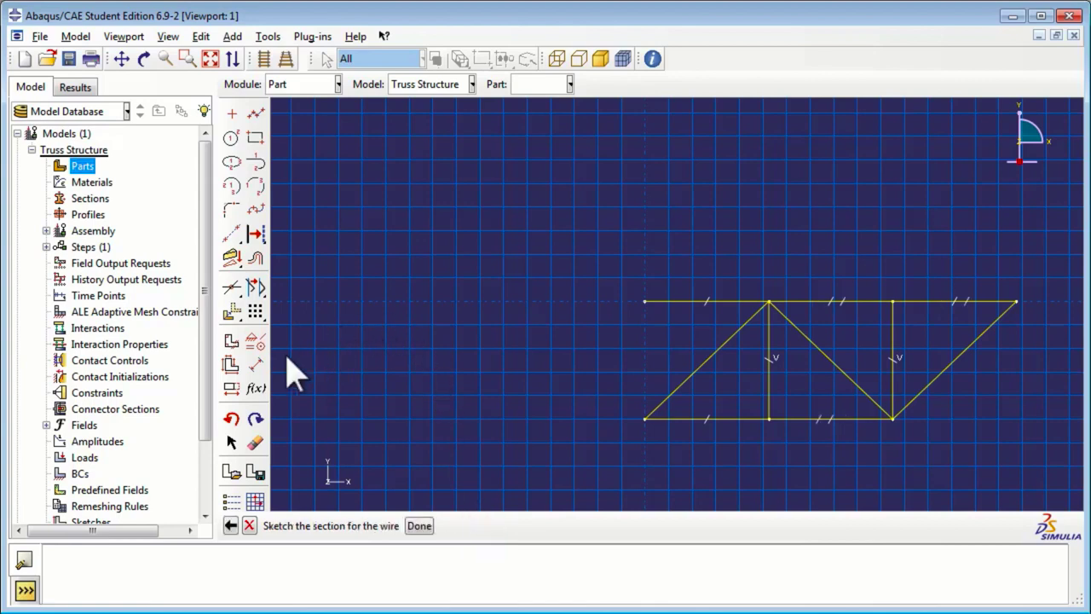
- Dimension the left vertical member at 1.5, placing the dimension beyond the truss's left end
{"action": "left_click", "coordinate": [257, 364]}
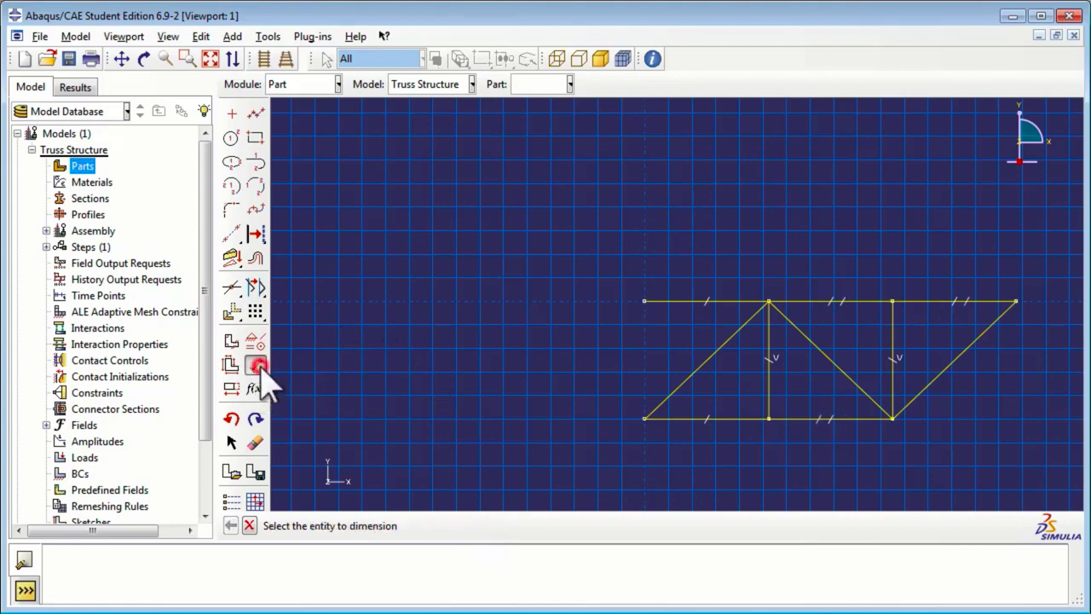
{"action": "left_click", "coordinate": [769, 407]}
{"action": "left_click", "coordinate": [555, 394]}
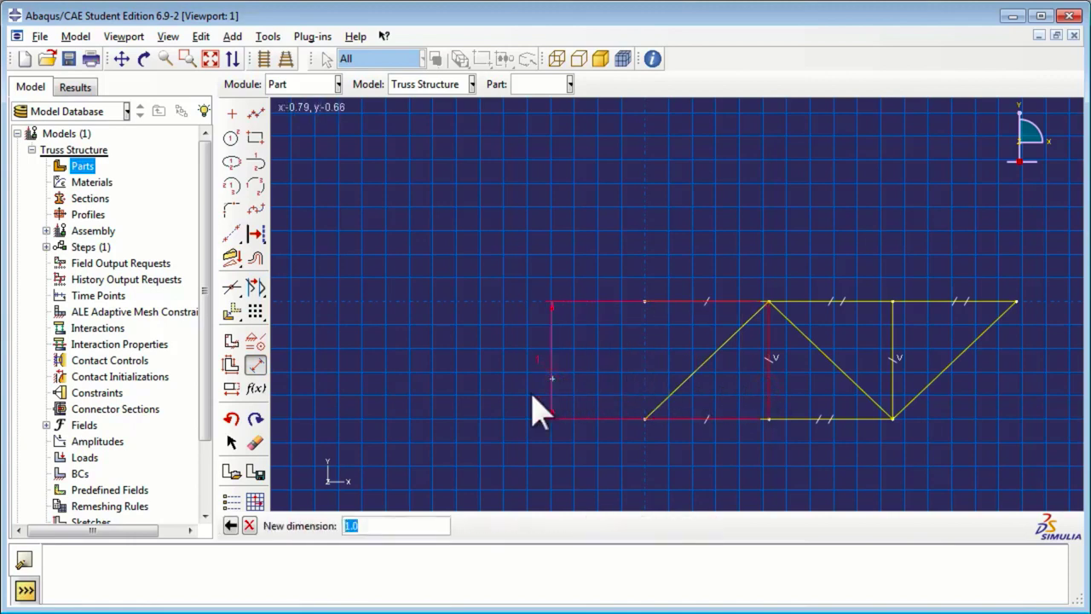
{"action": "type", "text": "1"}
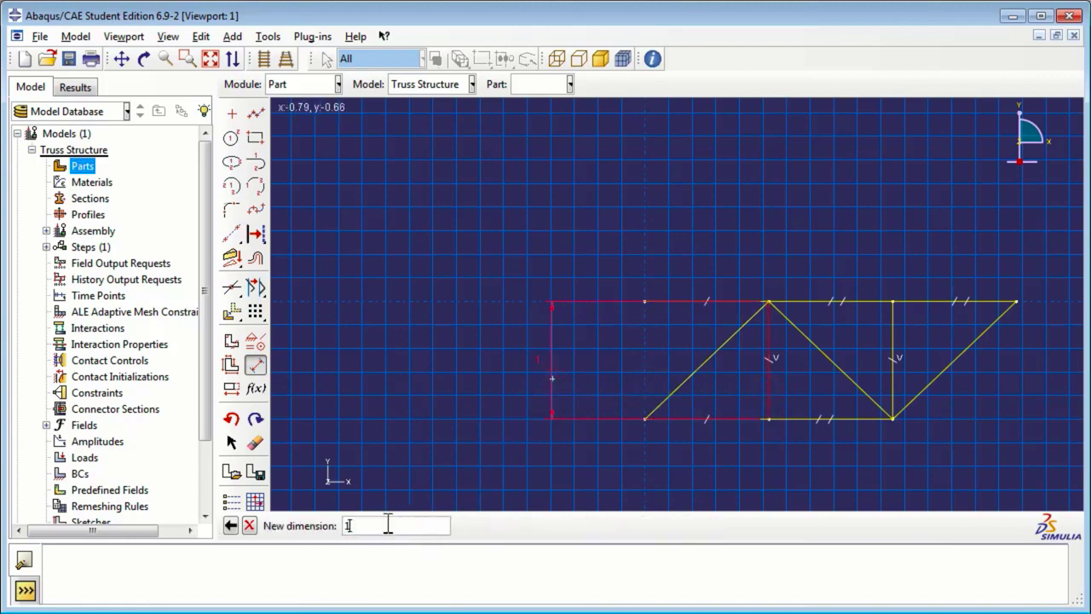
{"action": "type", "text": ".5"}
{"action": "key", "text": "Return"}
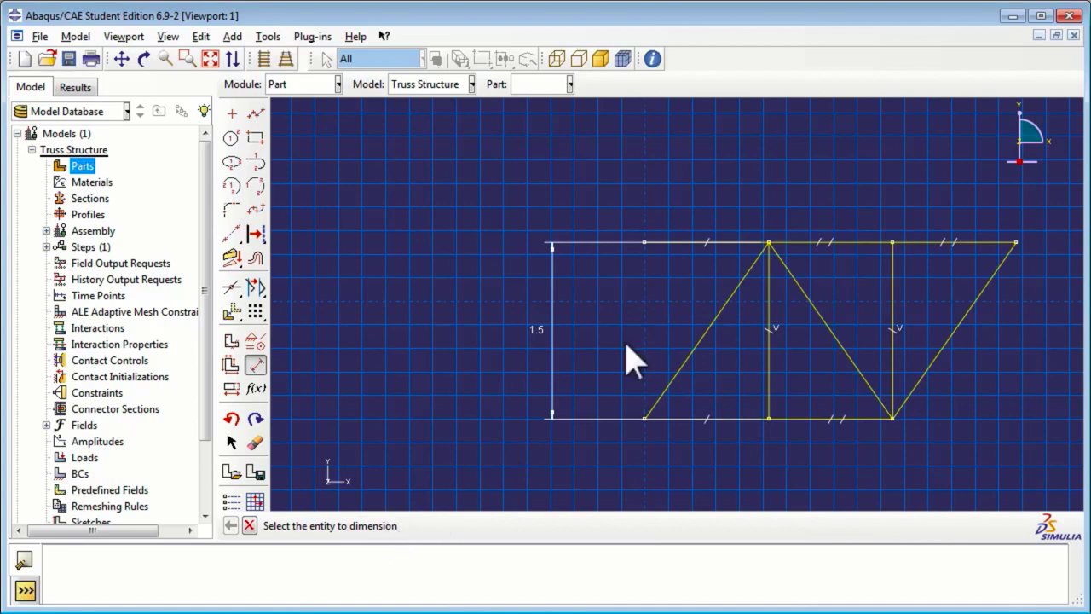
- Dimension the leftmost top chord segment at 2.0, placing the dimension above it, and complete the wire sketch
{"action": "left_click", "coordinate": [736, 242]}
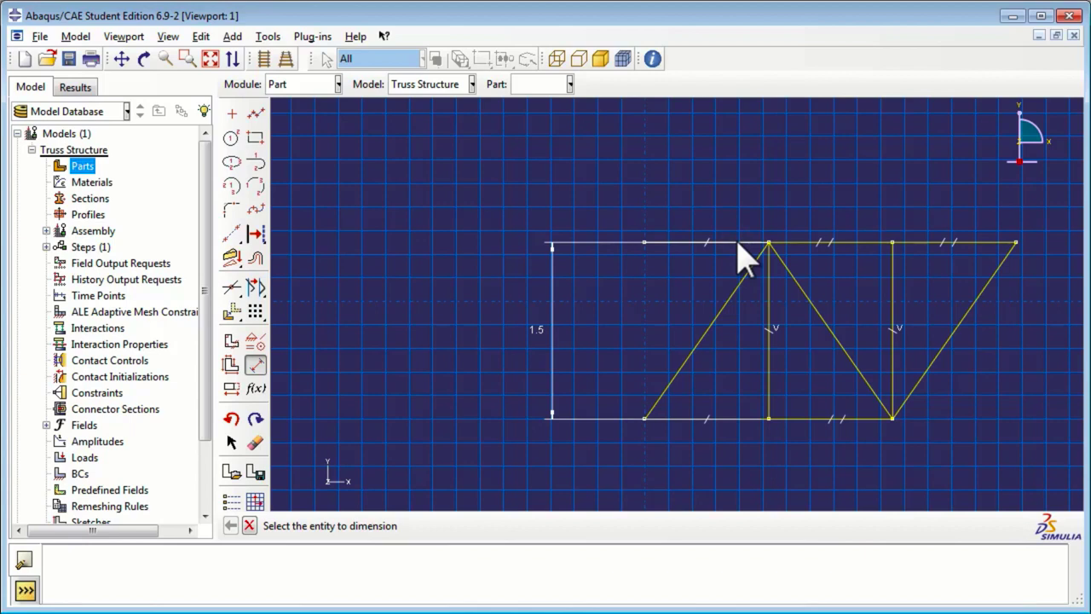
{"action": "left_click", "coordinate": [738, 244]}
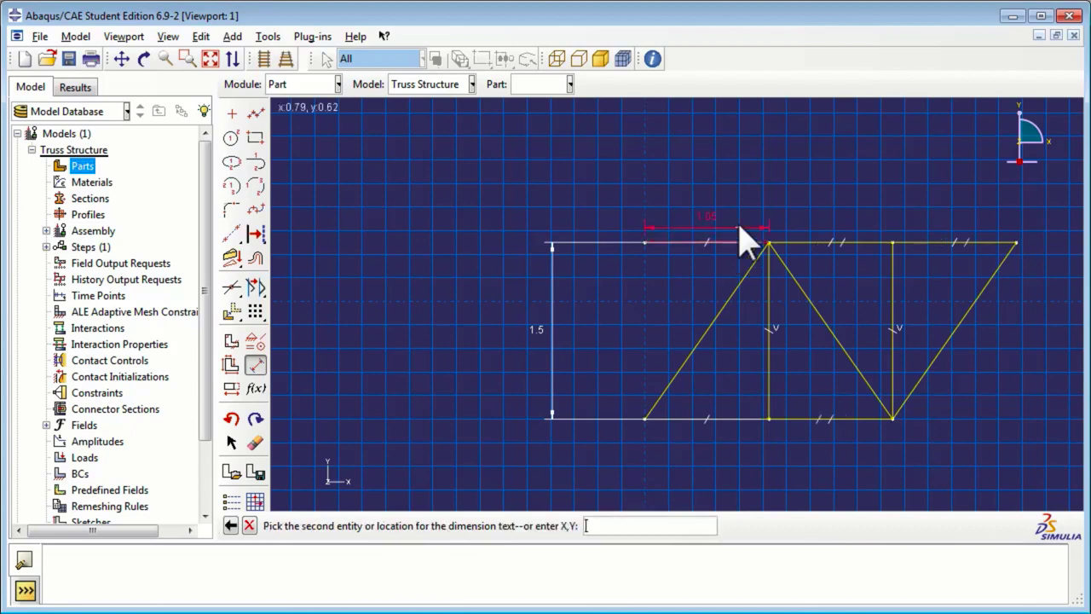
{"action": "left_click", "coordinate": [743, 183]}
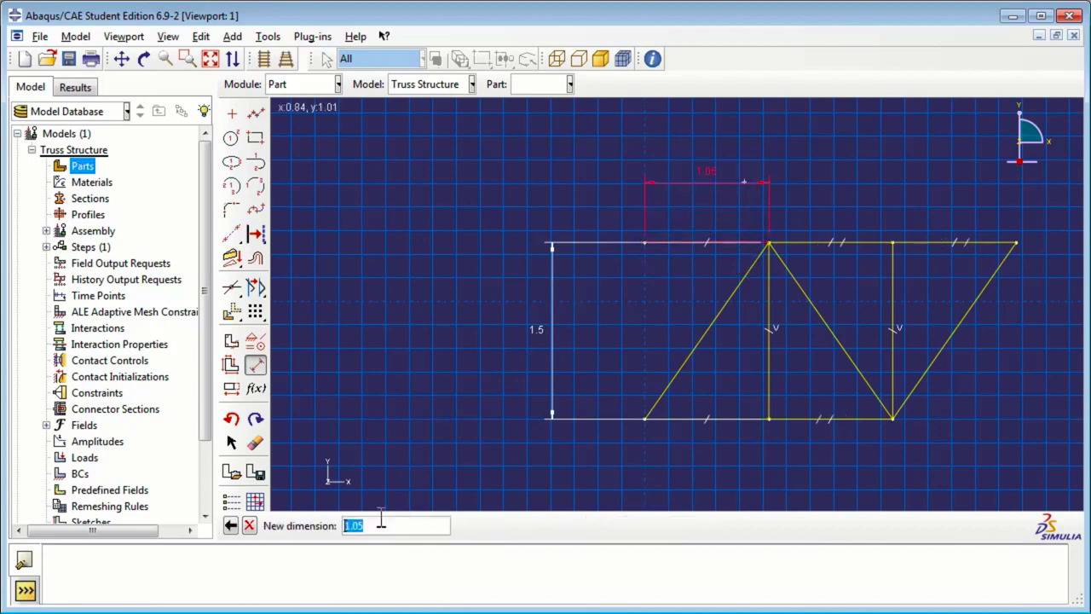
{"action": "type", "text": "2.0"}
{"action": "key", "text": "Return"}
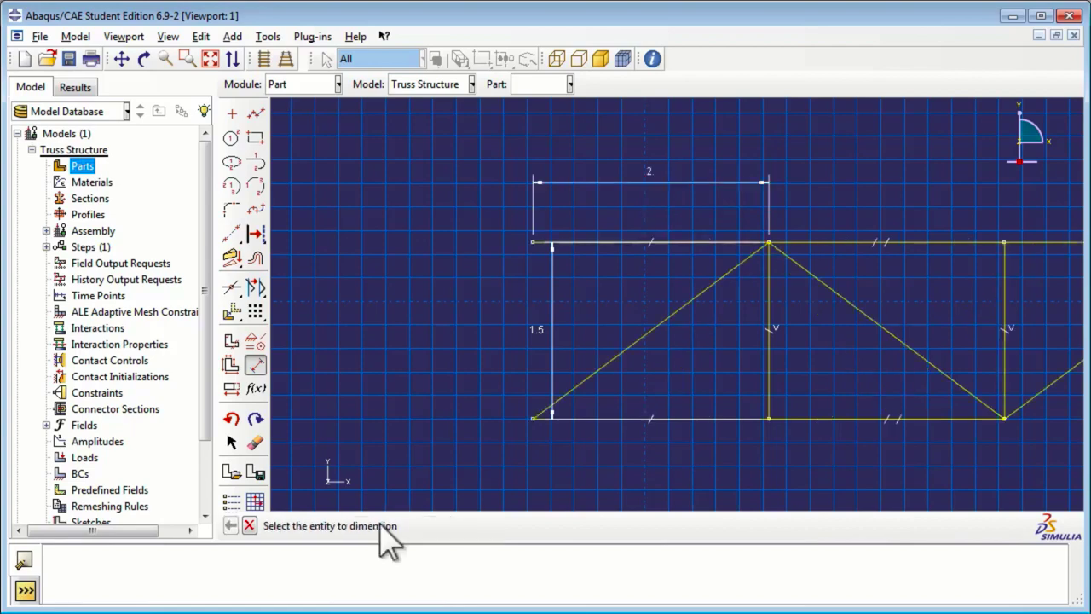
{"action": "scroll", "coordinate": [476, 341], "scroll_direction": "up", "scroll_amount": 2}
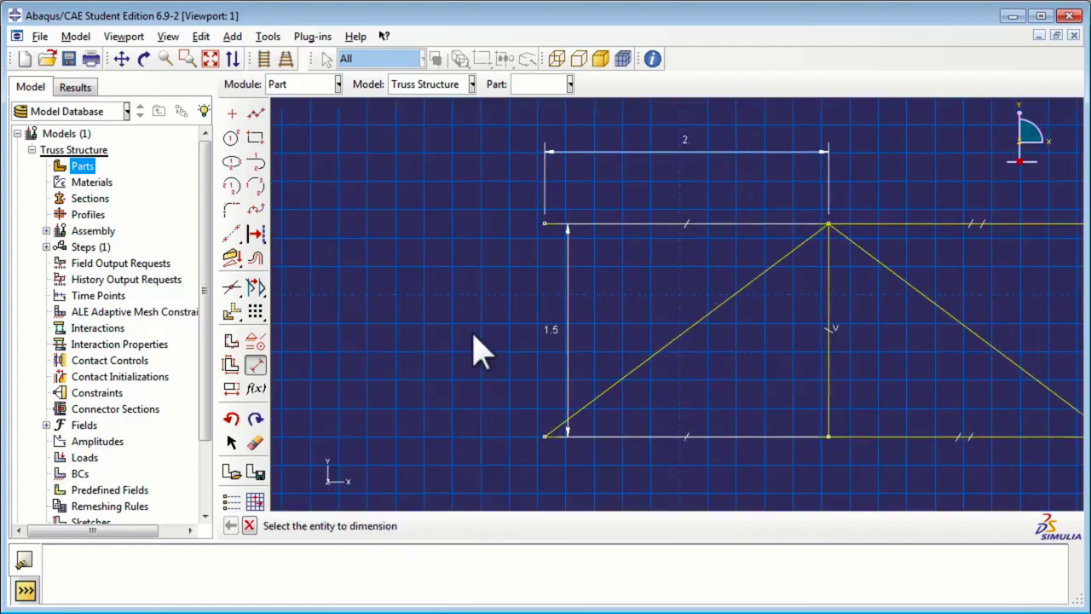
{"action": "scroll", "coordinate": [452, 335], "scroll_direction": "down", "scroll_amount": 3}
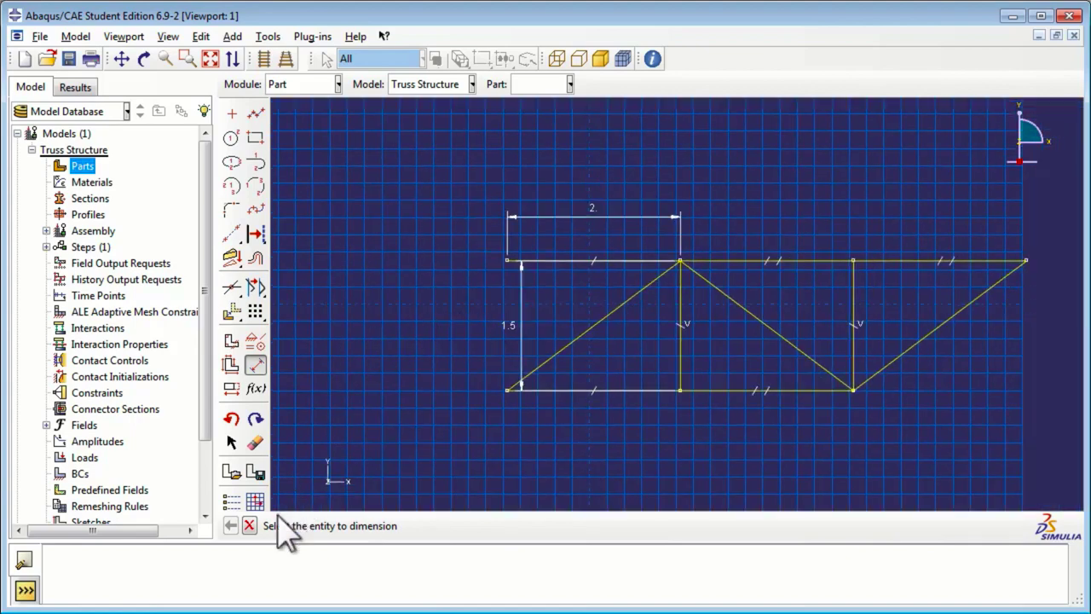
{"action": "left_click", "coordinate": [250, 525]}
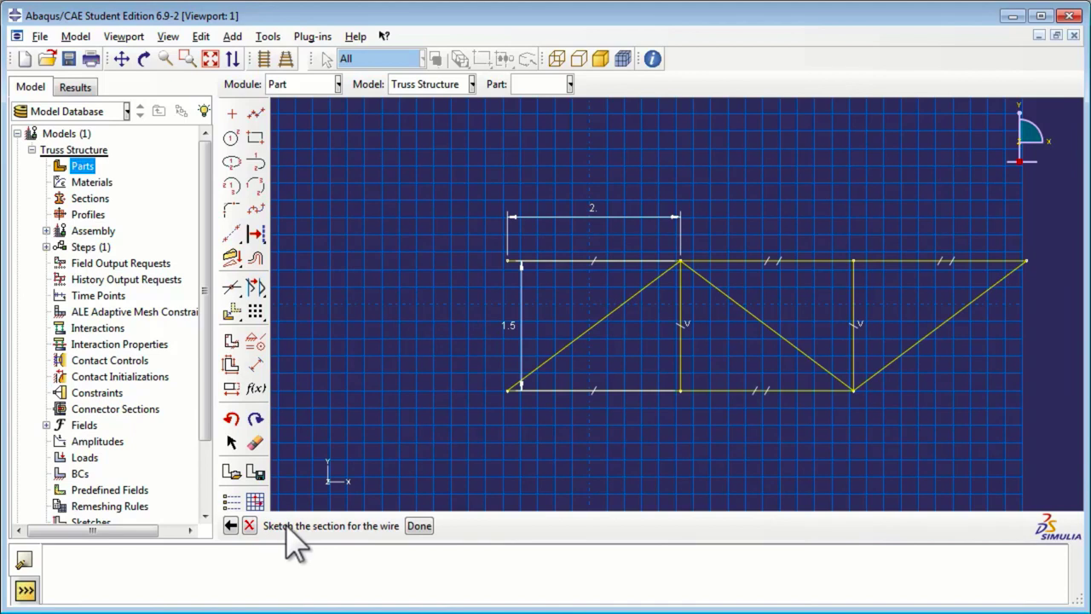
{"action": "left_click", "coordinate": [420, 526]}
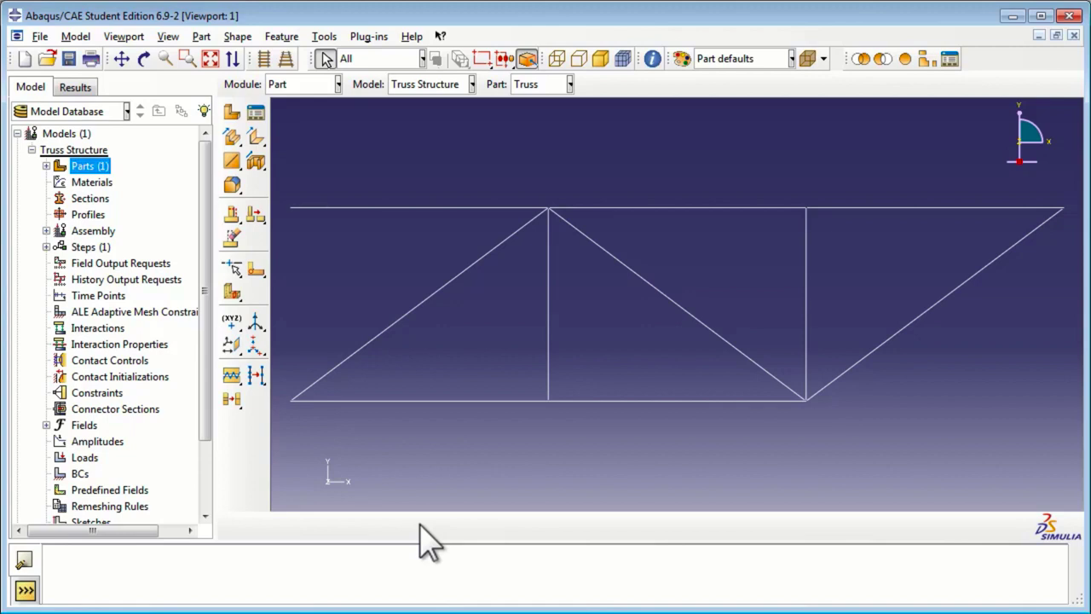
- Create a material named AISI 1005 Steel and give it a mass density of 7872
{"action": "double_click", "coordinate": [95, 183]}
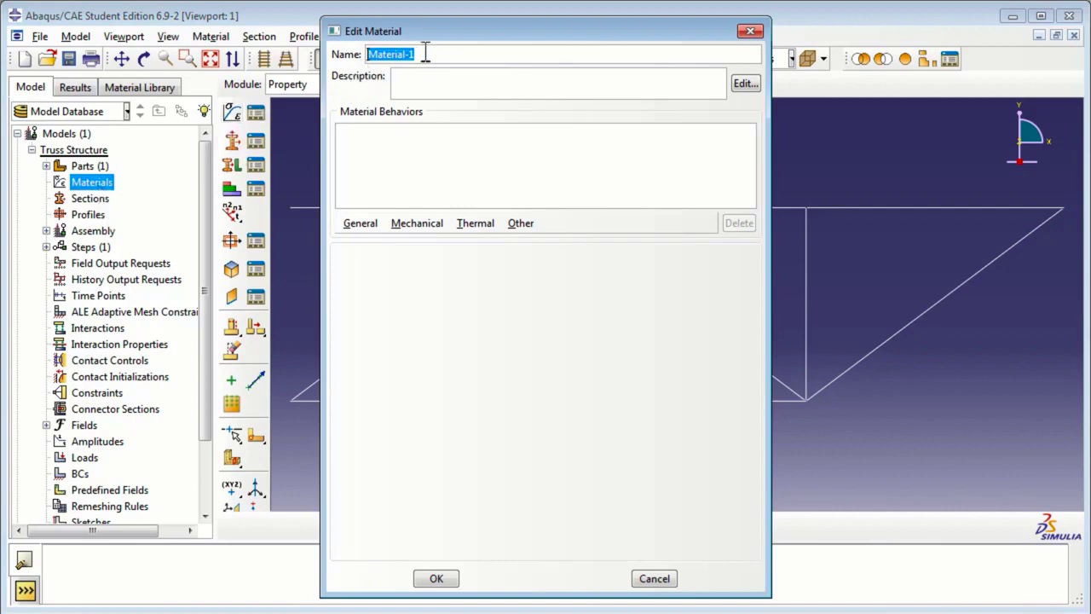
{"action": "type", "text": "AISI"}
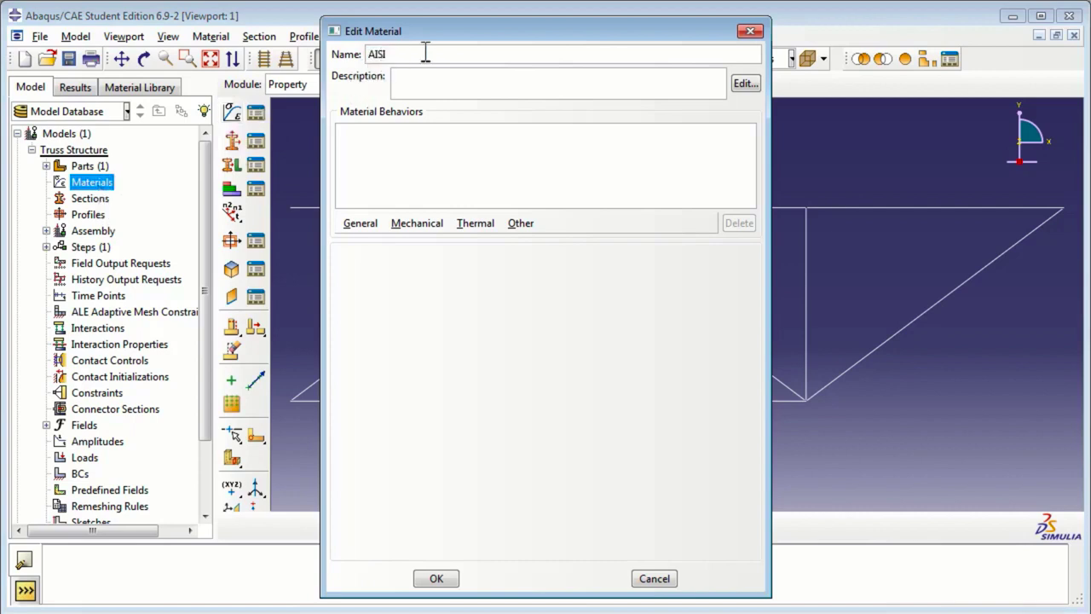
{"action": "type", "text": " 1005 Steel"}
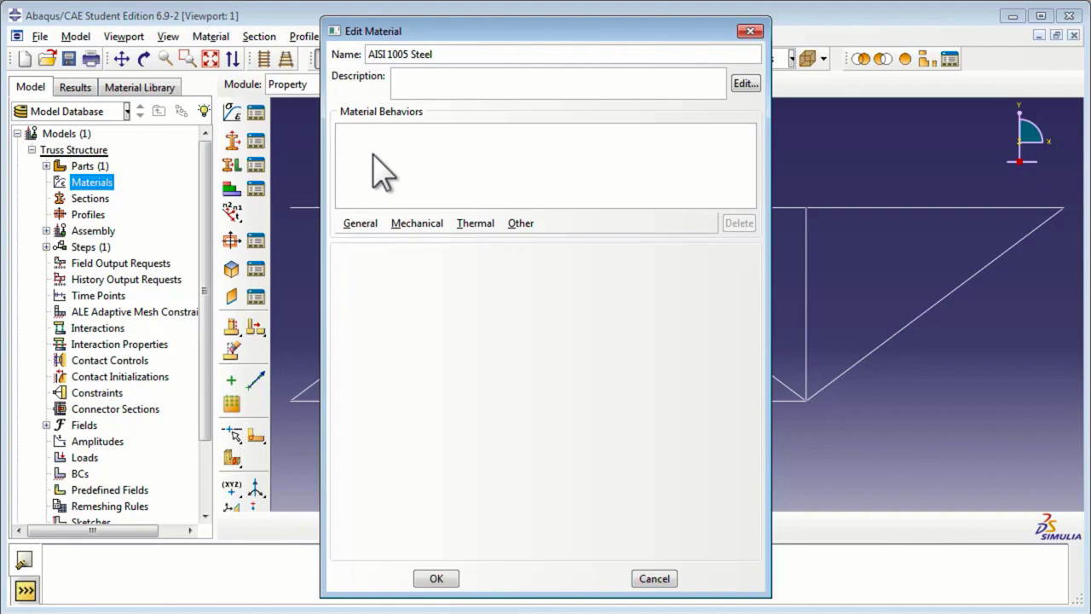
{"action": "left_click", "coordinate": [360, 223]}
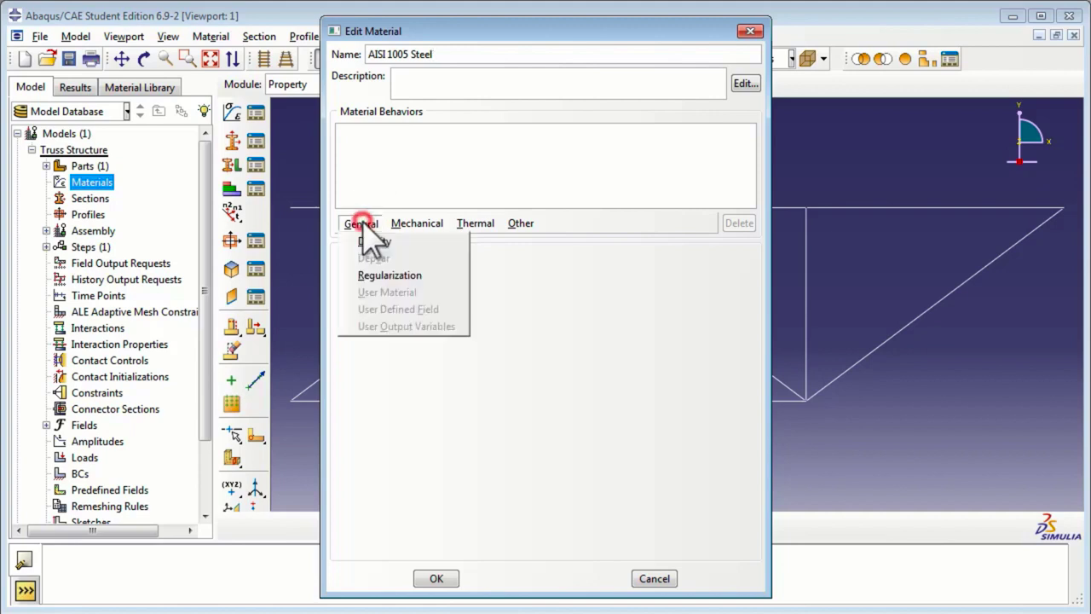
{"action": "left_click", "coordinate": [375, 243]}
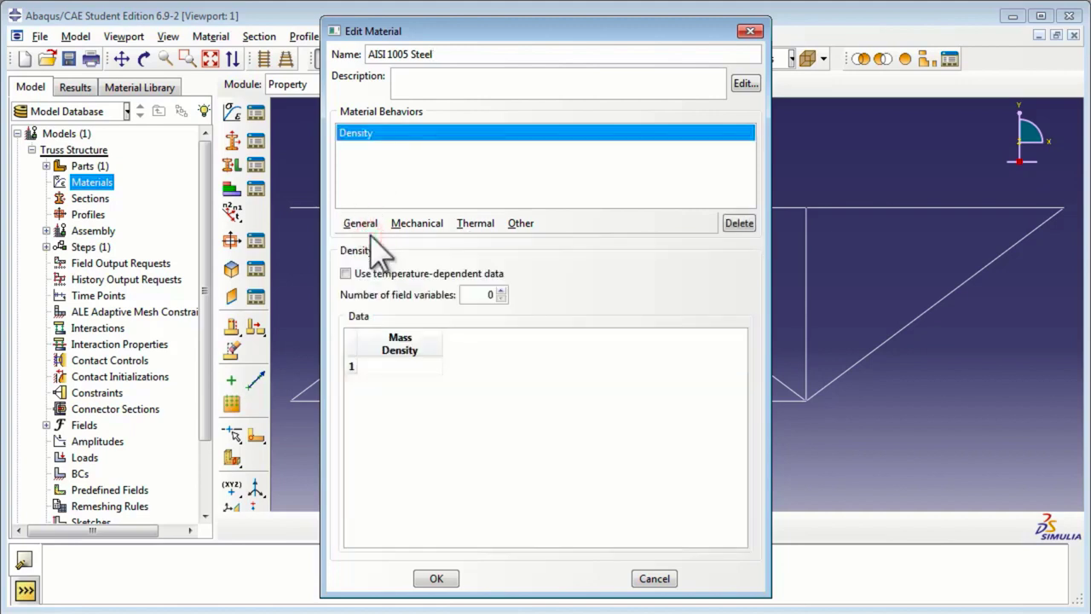
{"action": "left_click", "coordinate": [390, 366]}
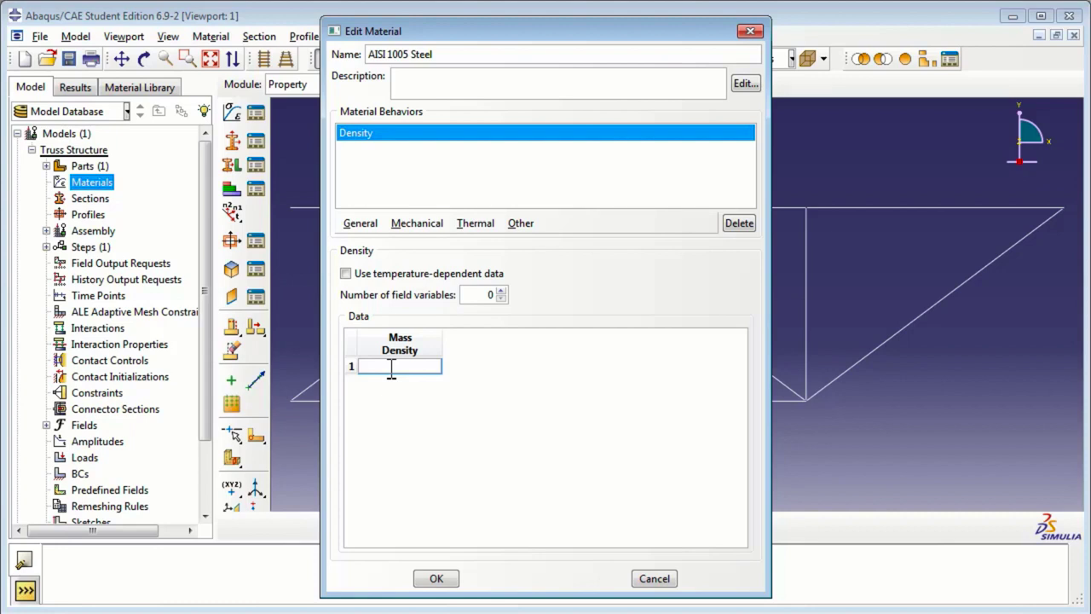
{"action": "type", "text": "7872"}
{"action": "left_click", "coordinate": [454, 394]}
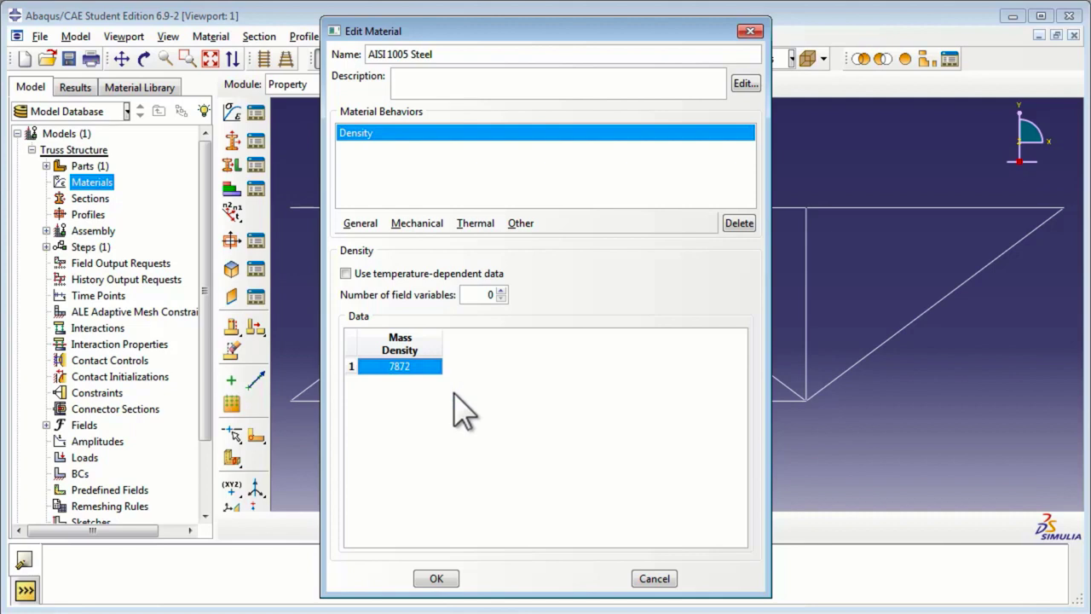
- Add isotropic elastic behavior with Young's modulus 200E9 and Poisson's ratio 0.29, and save the material
{"action": "left_click", "coordinate": [412, 224]}
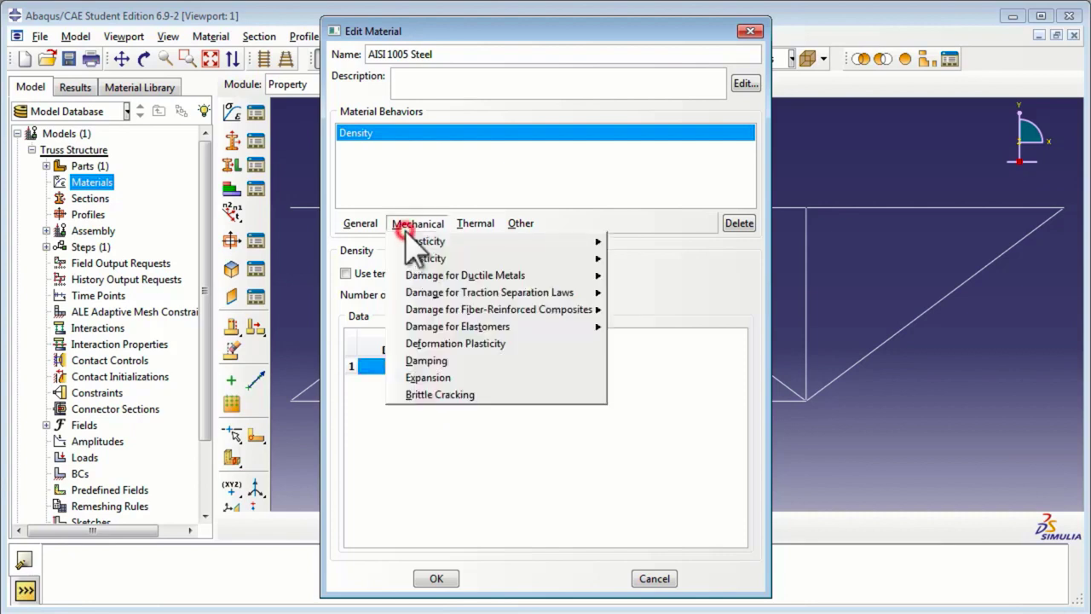
{"action": "left_click", "coordinate": [411, 240]}
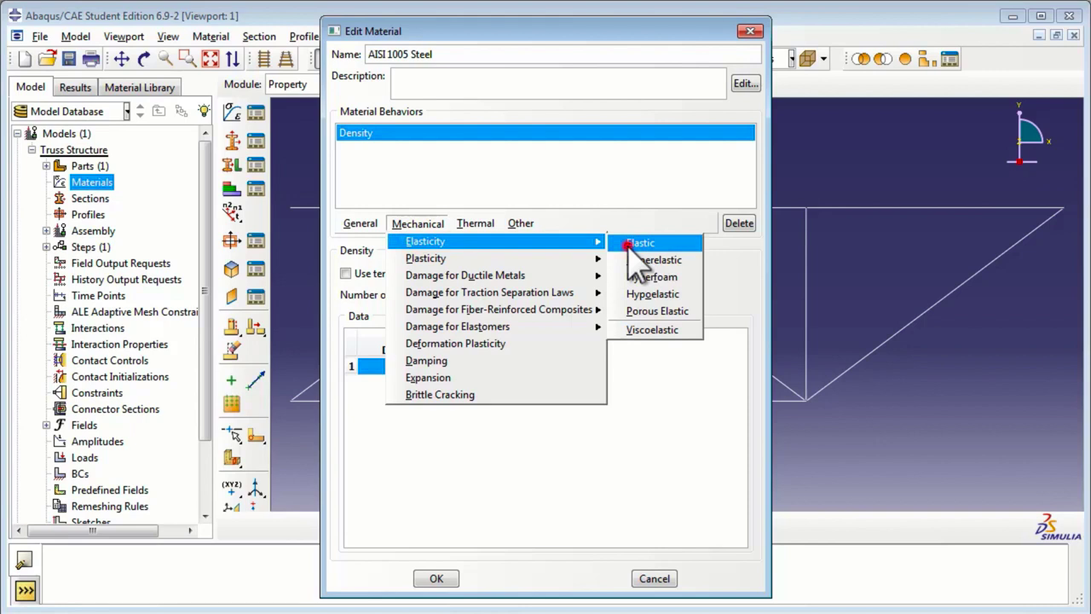
{"action": "left_click", "coordinate": [633, 244]}
{"action": "left_click", "coordinate": [401, 454]}
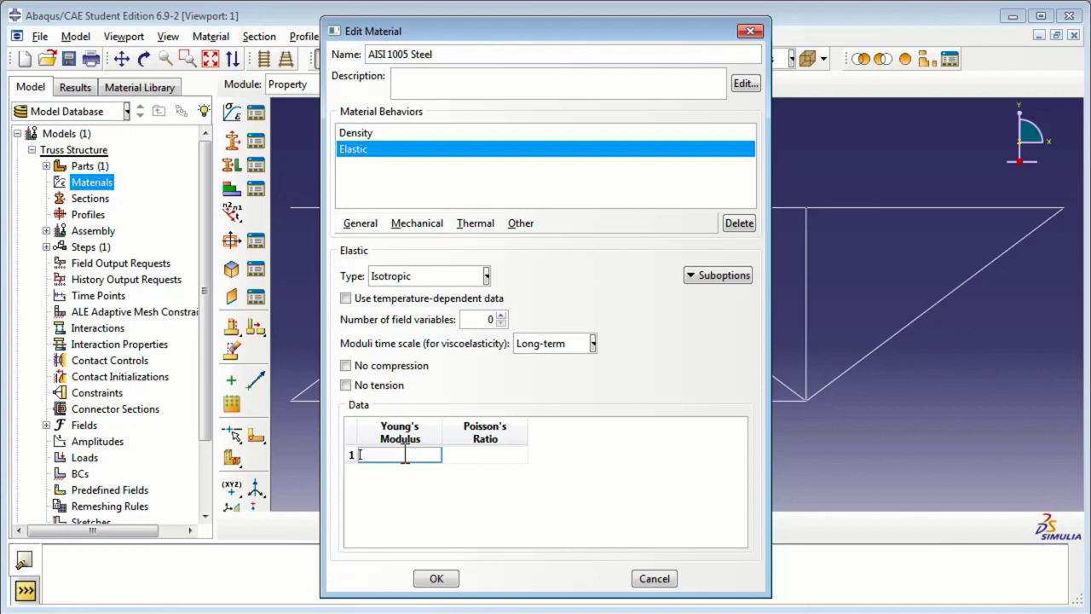
{"action": "type", "text": "200E9"}
{"action": "left_click", "coordinate": [470, 452]}
{"action": "type", "text": "0.29"}
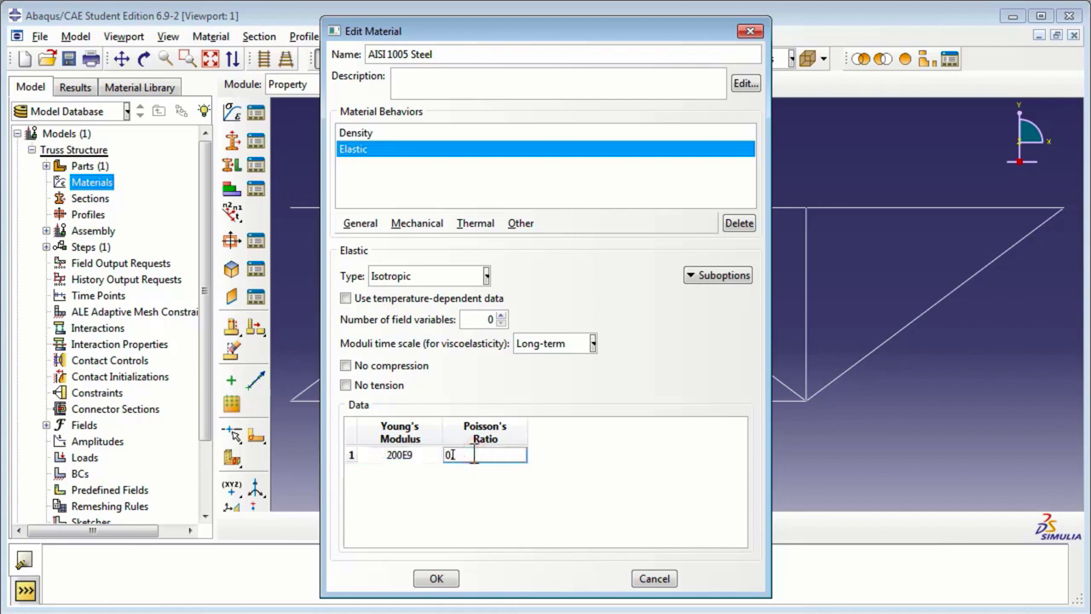
{"action": "left_click", "coordinate": [482, 492]}
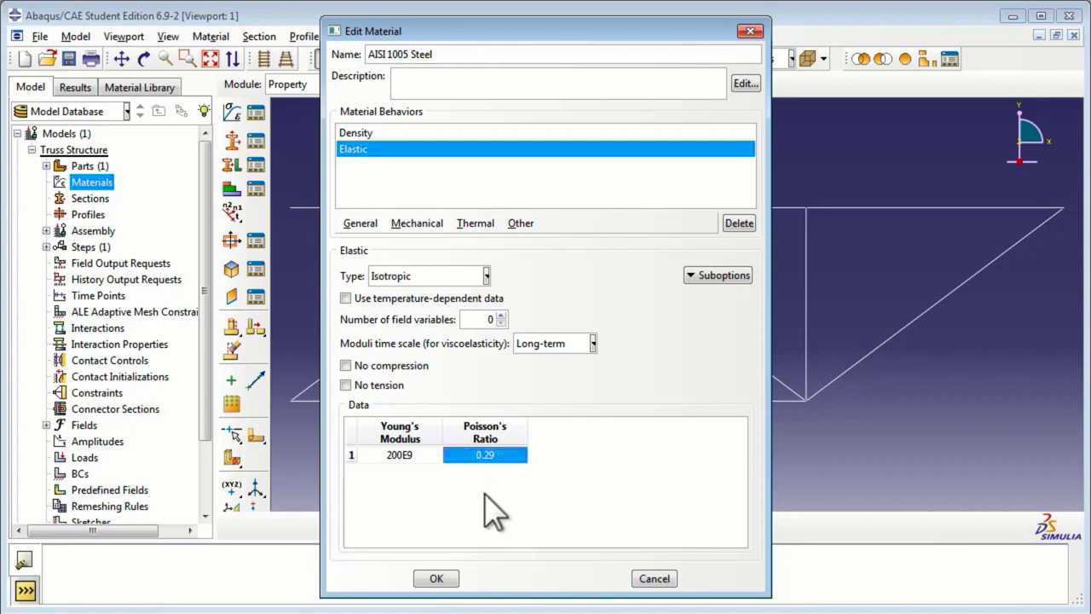
{"action": "left_click", "coordinate": [440, 579]}
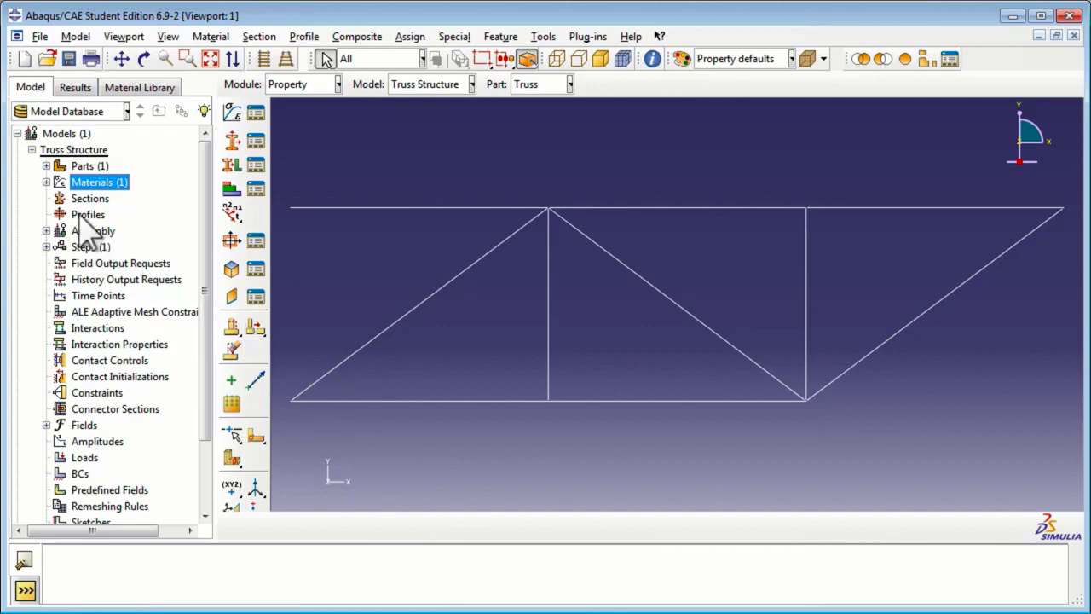
{"action": "left_click", "coordinate": [46, 182]}
{"action": "left_click", "coordinate": [87, 199]}
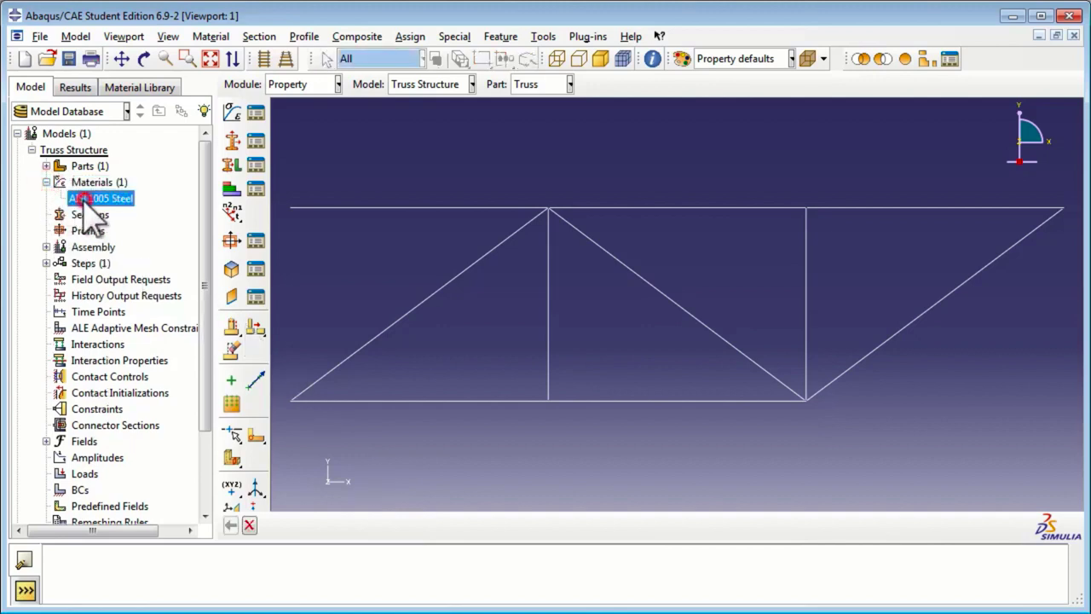
{"action": "left_click", "coordinate": [46, 181]}
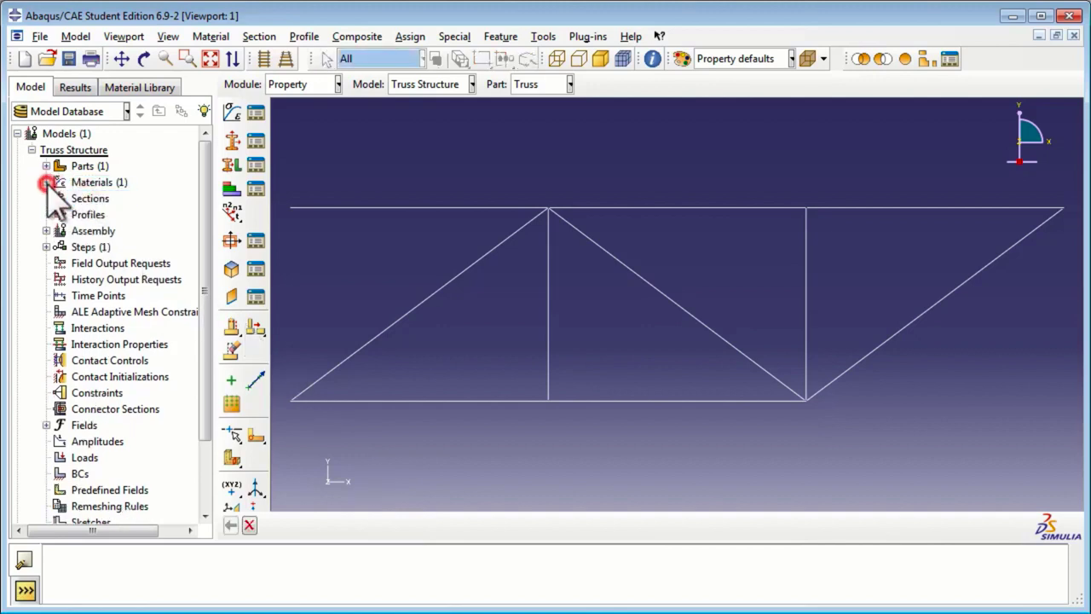
- Create a section named Truss Section with the Beam category and Truss type
{"action": "left_click", "coordinate": [88, 201]}
{"action": "double_click", "coordinate": [94, 201]}
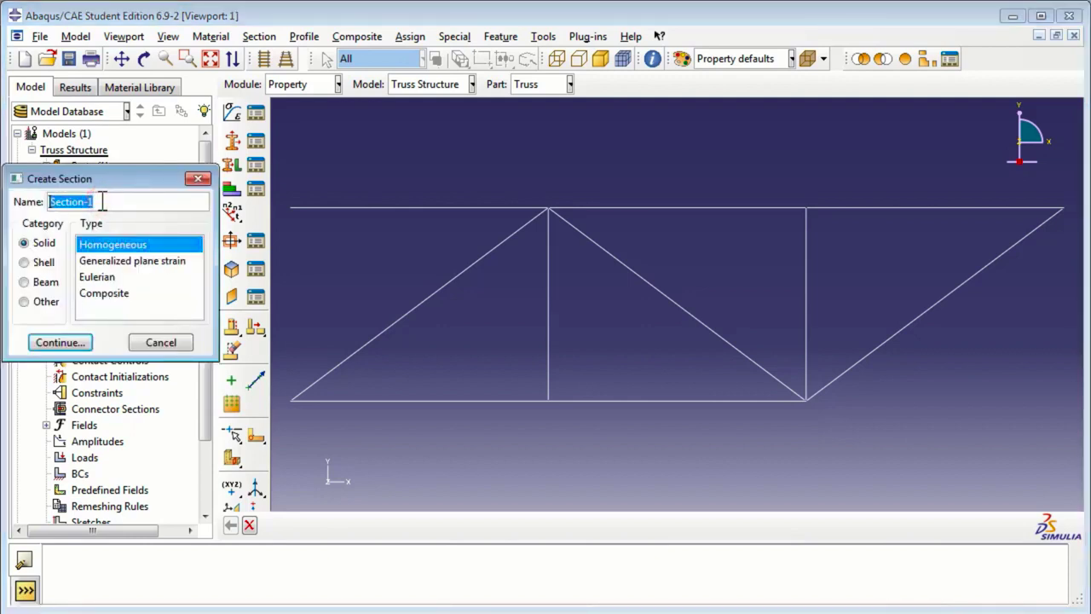
{"action": "type", "text": "Tr"}
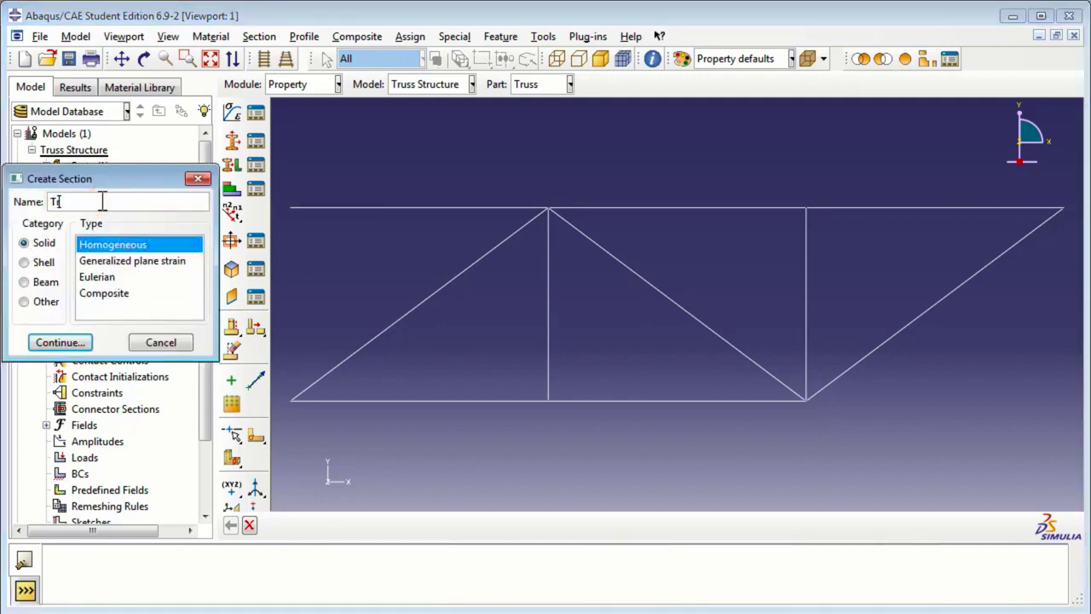
{"action": "type", "text": "uss Section"}
{"action": "left_click", "coordinate": [51, 281]}
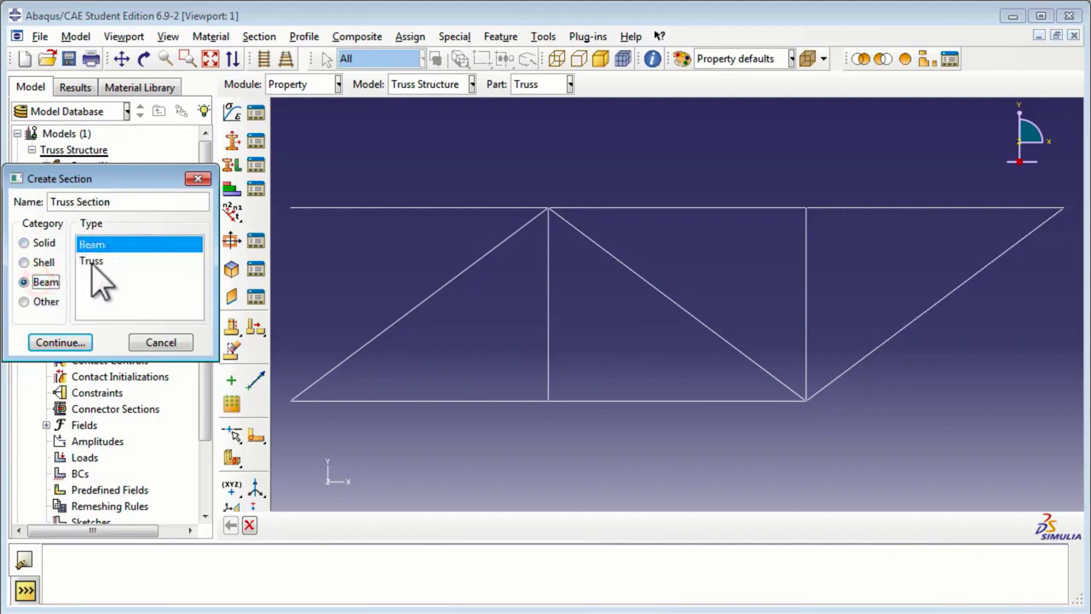
{"action": "left_click", "coordinate": [92, 261]}
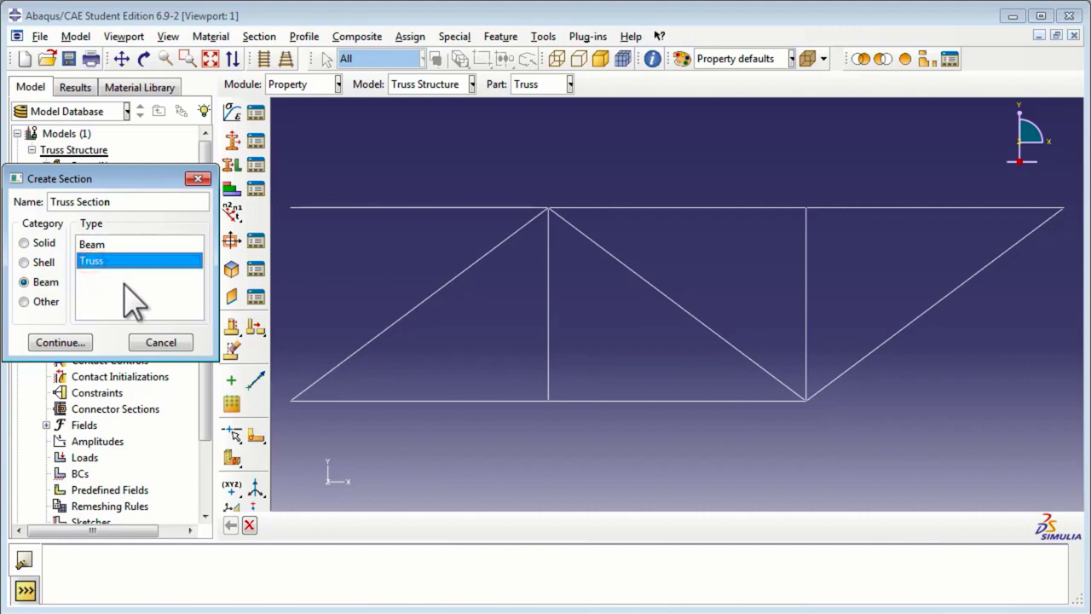
{"action": "left_click", "coordinate": [60, 342]}
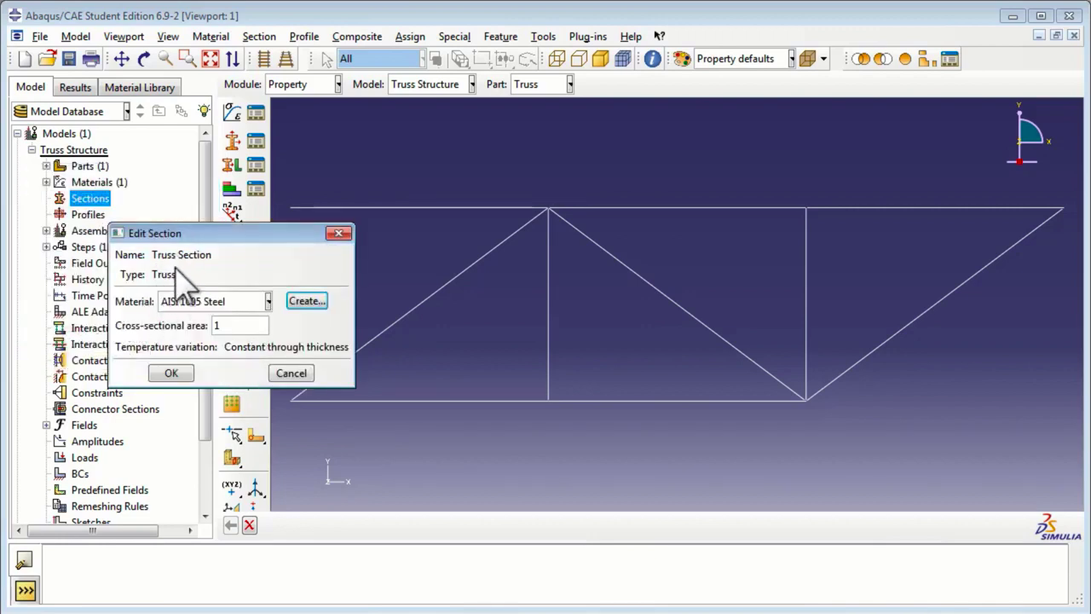
- Give the truss section the AISI 1005 Steel material and a cross-sectional area of 3.14E-4, and save it
{"action": "left_click", "coordinate": [175, 303]}
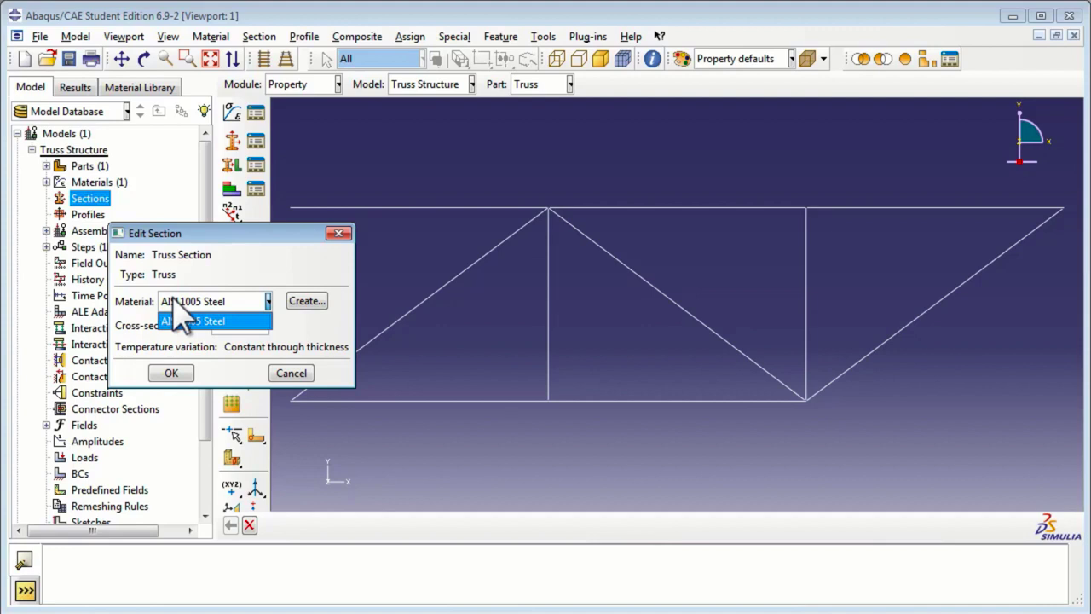
{"action": "left_click", "coordinate": [175, 305]}
{"action": "left_click", "coordinate": [221, 326]}
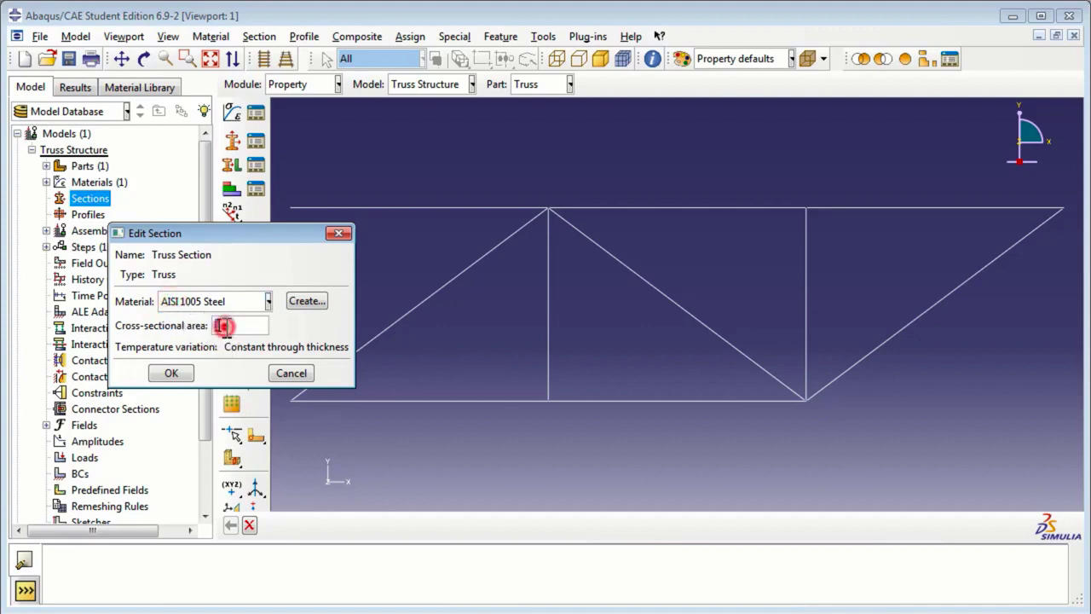
{"action": "key", "text": "BackSpace"}
{"action": "type", "text": "1.14E-43"}
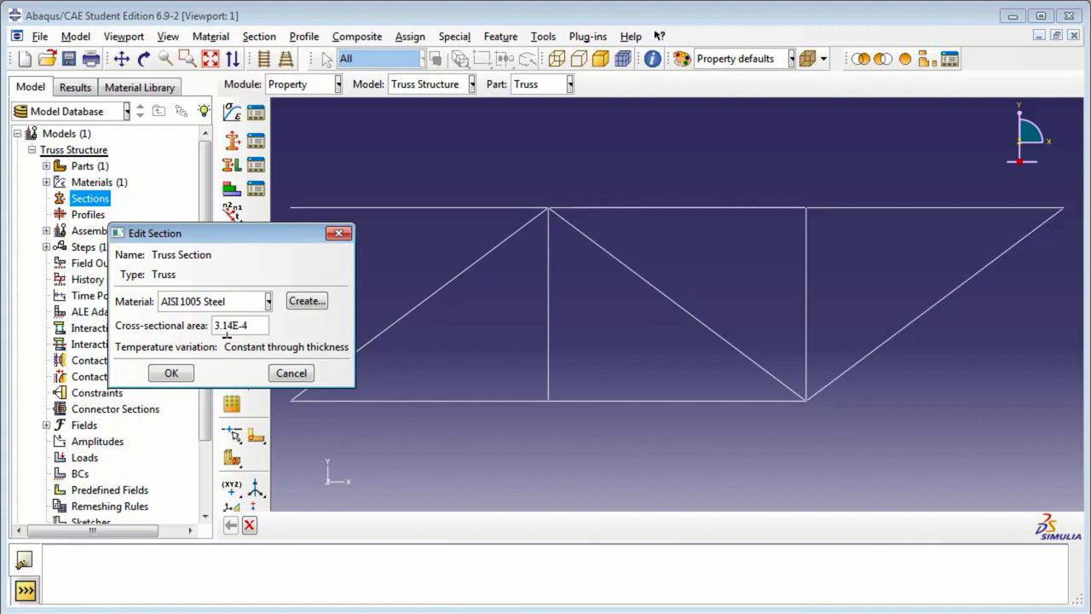
{"action": "left_click", "coordinate": [163, 374]}
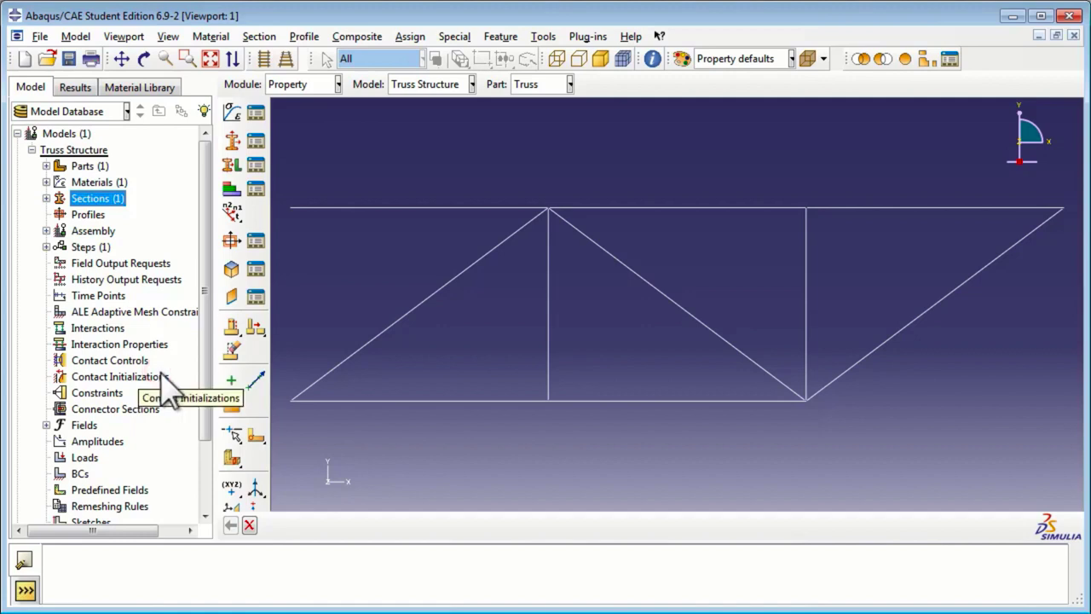
- Assign Truss Section to all members of the Truss part and check the new assignment in the model tree
{"action": "left_click", "coordinate": [46, 165]}
{"action": "left_click", "coordinate": [60, 183]}
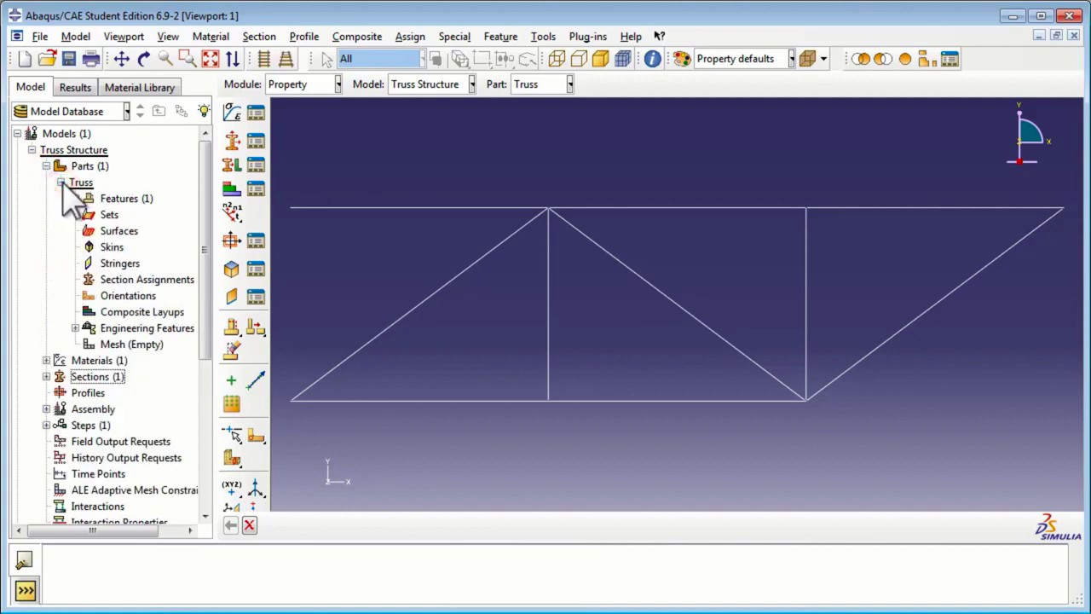
{"action": "left_click", "coordinate": [134, 279]}
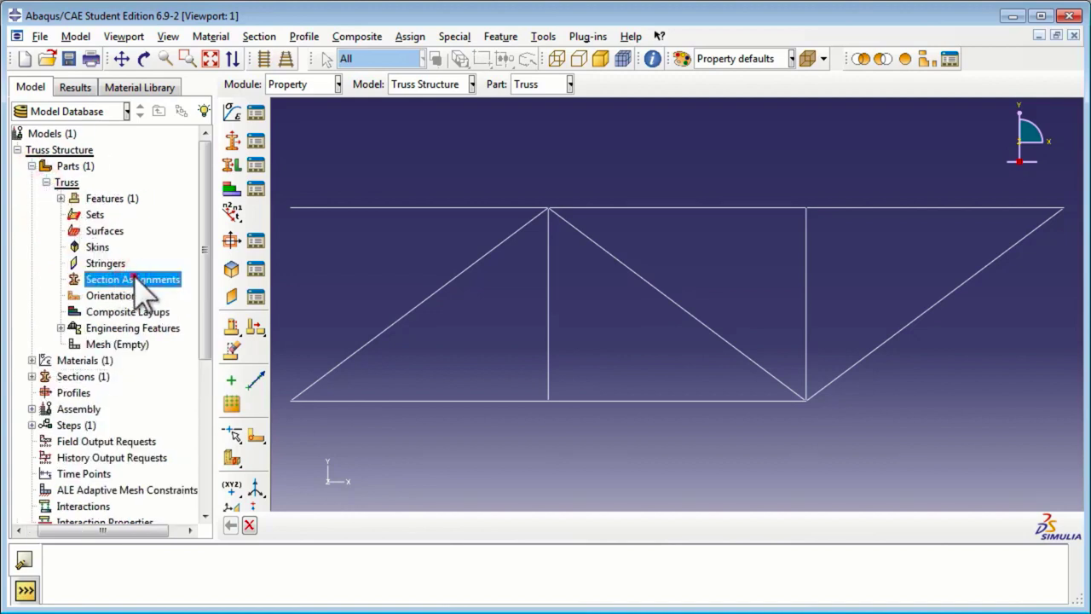
{"action": "double_click", "coordinate": [133, 278]}
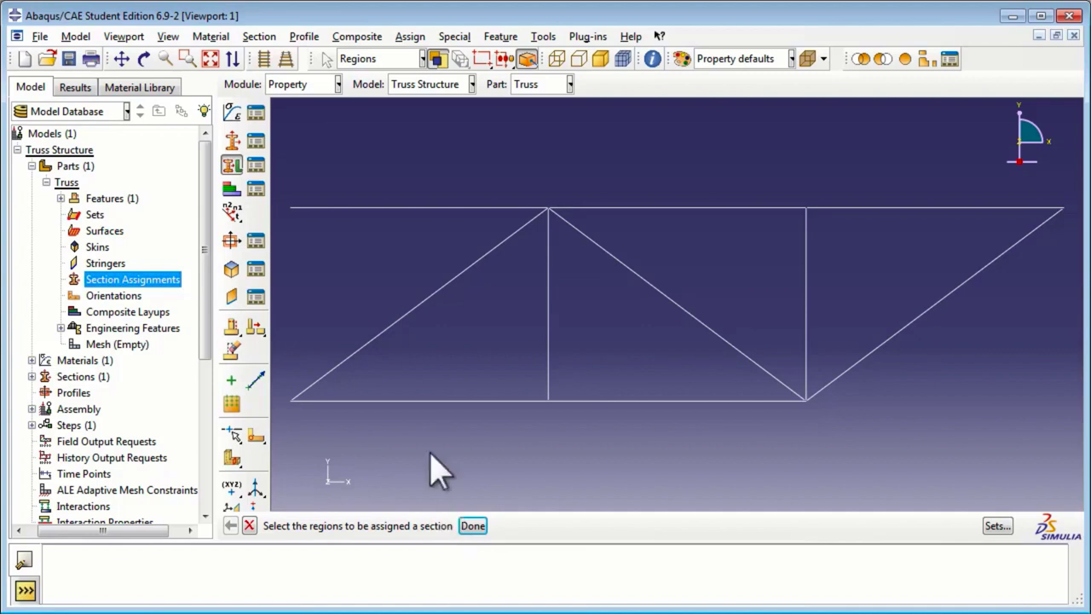
{"action": "mouse_move", "coordinate": [281, 173]}
{"action": "left_mouse_down"}
{"action": "mouse_move", "coordinate": [394, 271]}
{"action": "mouse_move", "coordinate": [636, 377]}
{"action": "mouse_move", "coordinate": [956, 438]}
{"action": "mouse_move", "coordinate": [1063, 426]}
{"action": "mouse_move", "coordinate": [1075, 439]}
{"action": "left_mouse_up"}
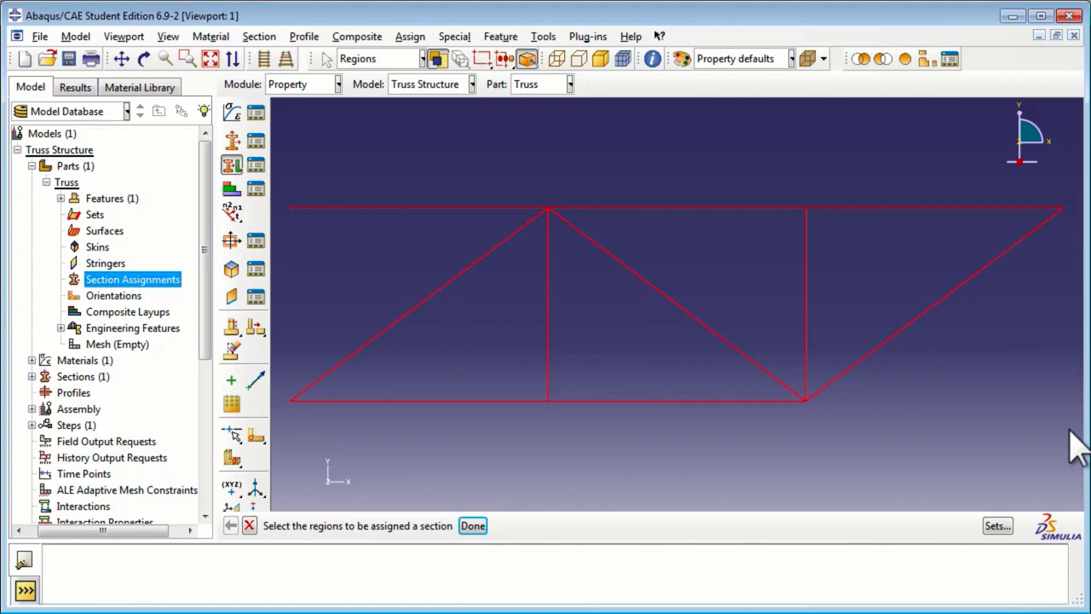
{"action": "left_click", "coordinate": [472, 526]}
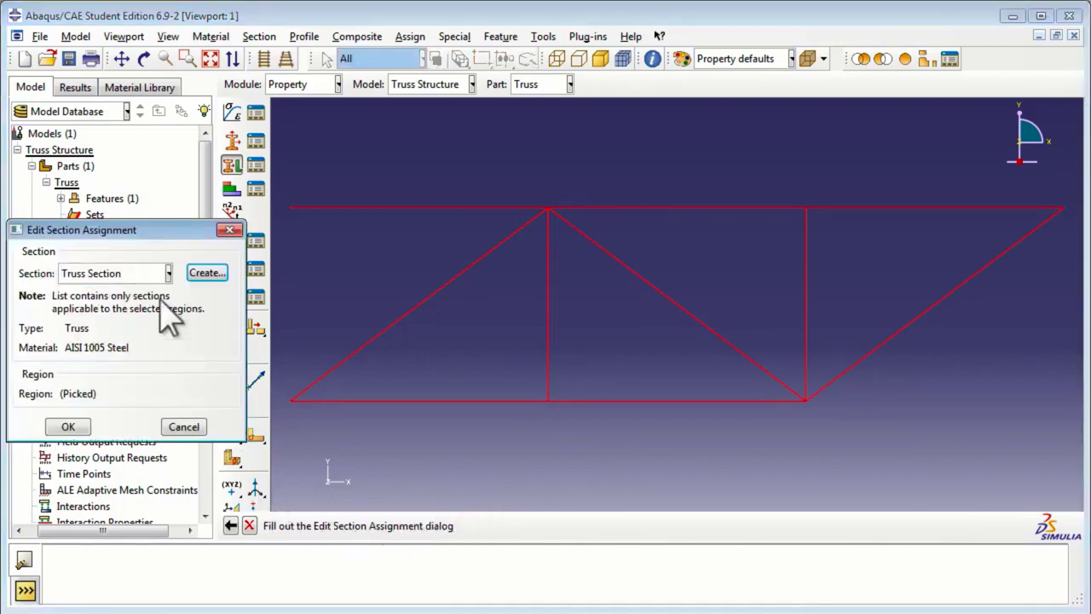
{"action": "left_click", "coordinate": [145, 271]}
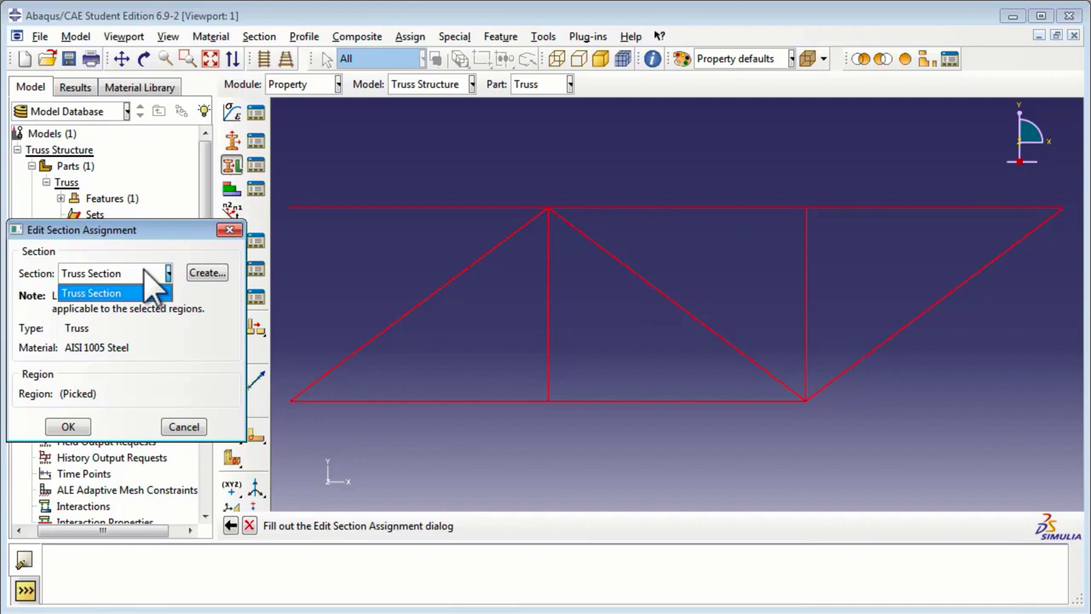
{"action": "left_click", "coordinate": [144, 271]}
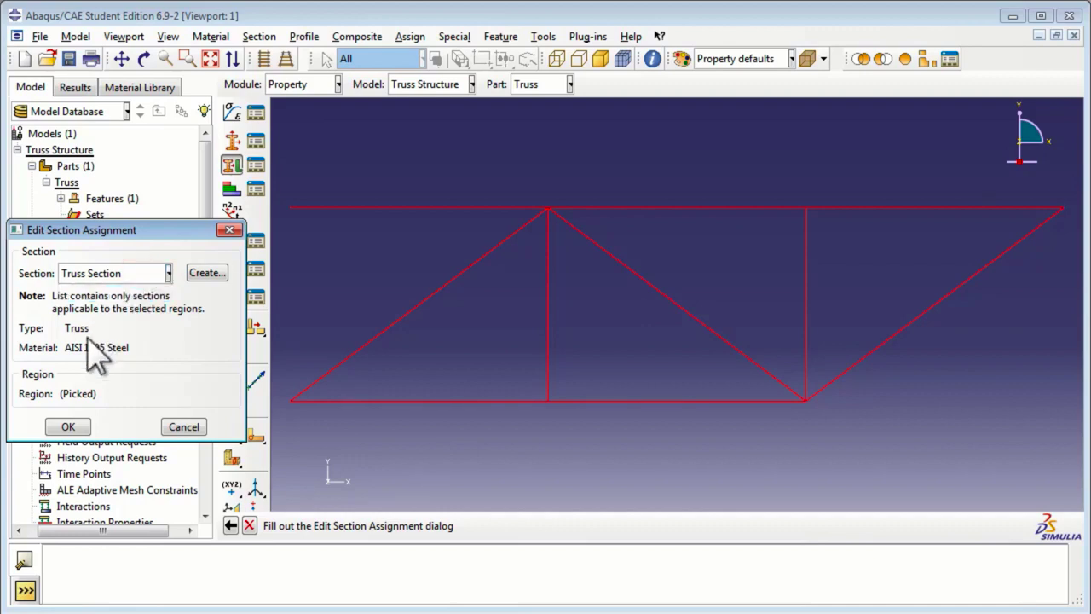
{"action": "left_click", "coordinate": [68, 427]}
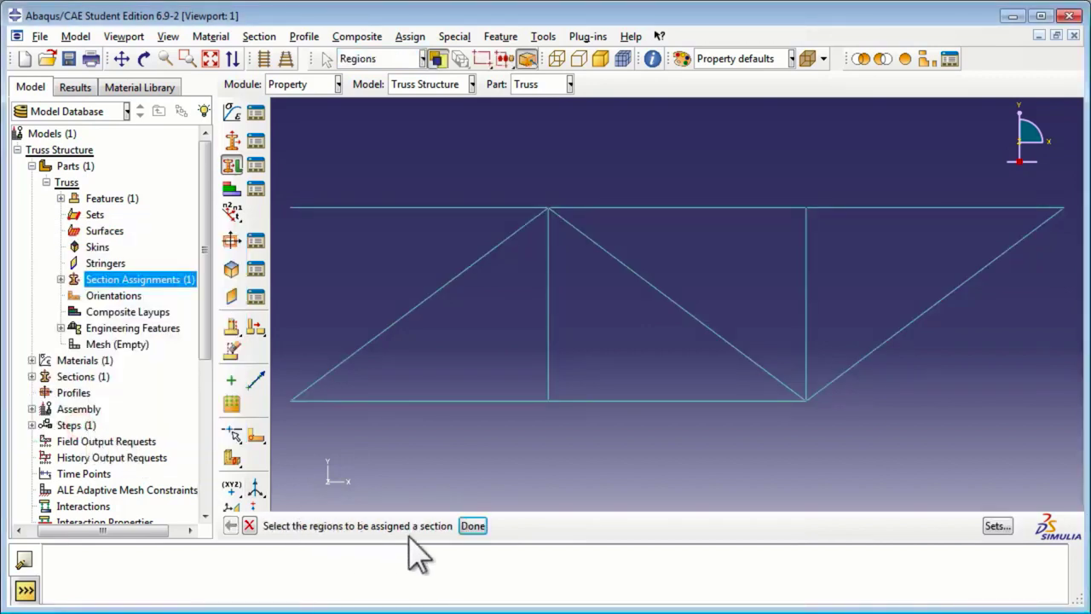
{"action": "left_click", "coordinate": [470, 526]}
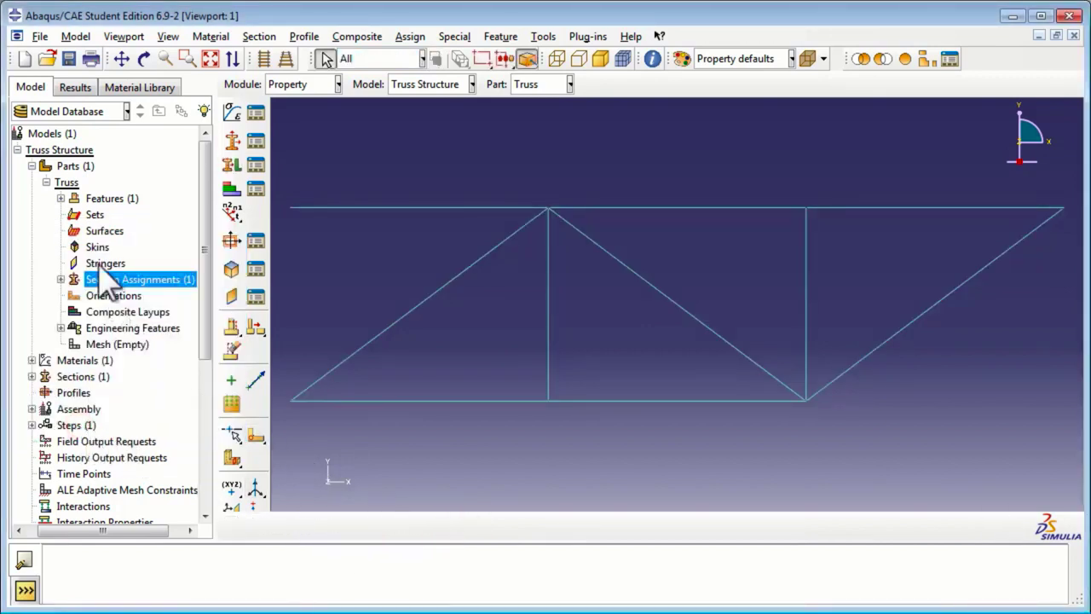
{"action": "left_click", "coordinate": [61, 280]}
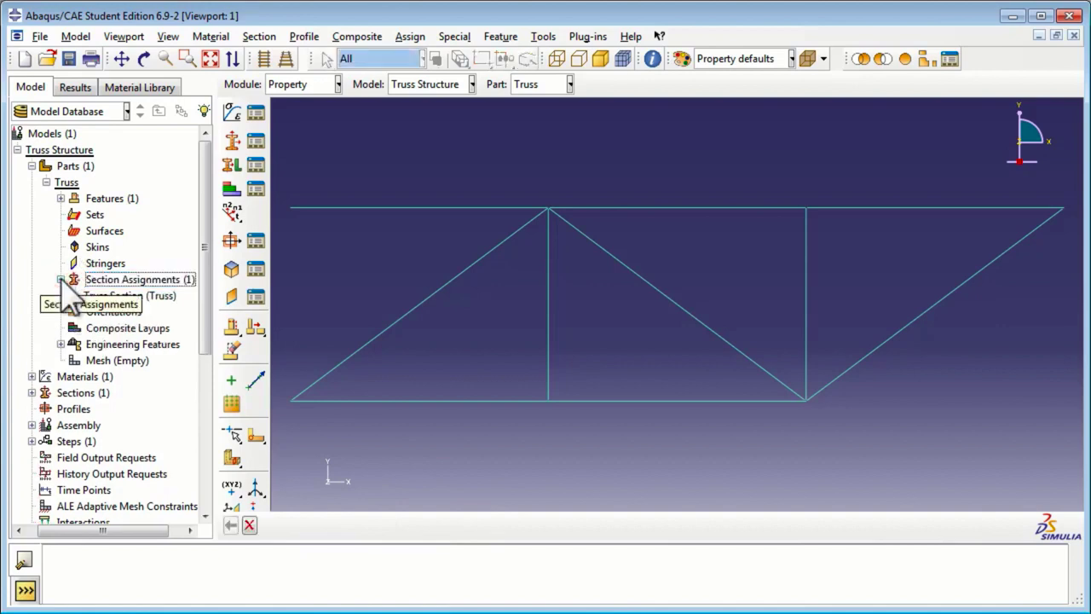
{"action": "left_click", "coordinate": [61, 280]}
{"action": "left_click", "coordinate": [32, 165]}
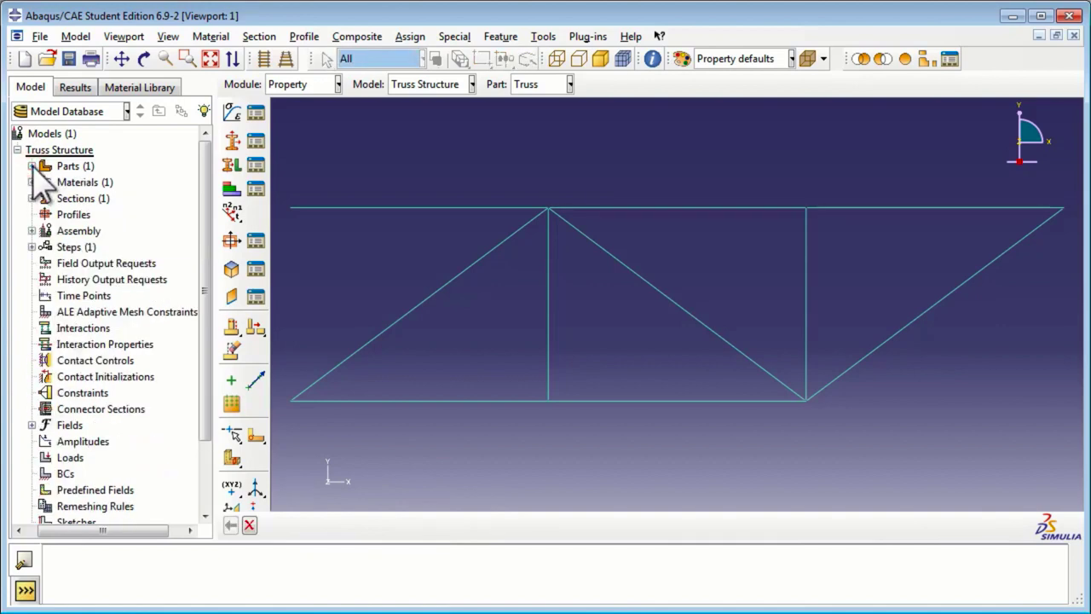
- Create a dependent (mesh on part) instance of the Truss part in the assembly
{"action": "left_click", "coordinate": [76, 232]}
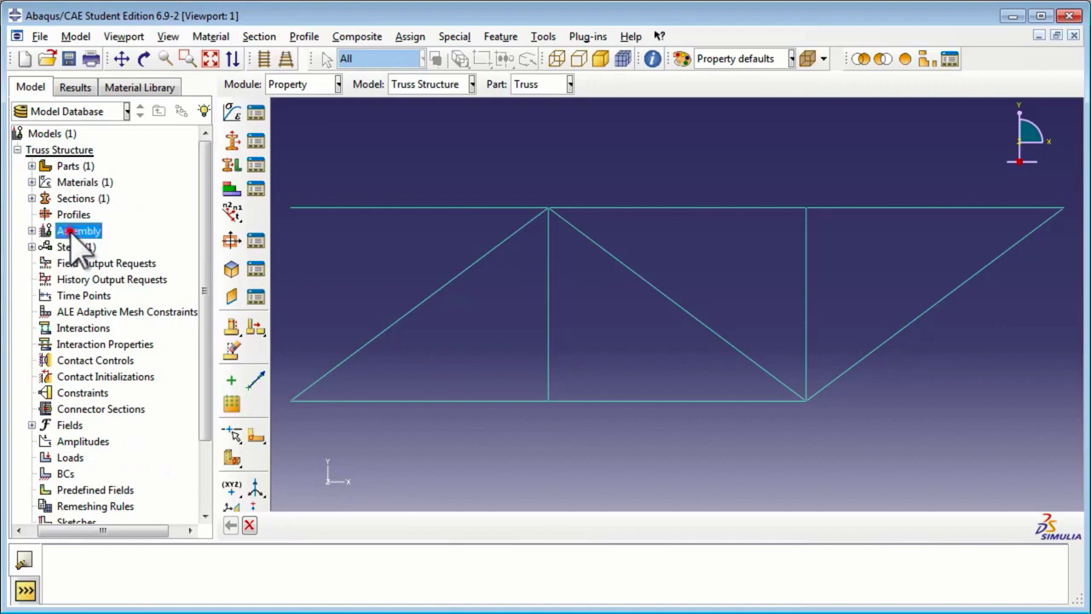
{"action": "left_click", "coordinate": [31, 231]}
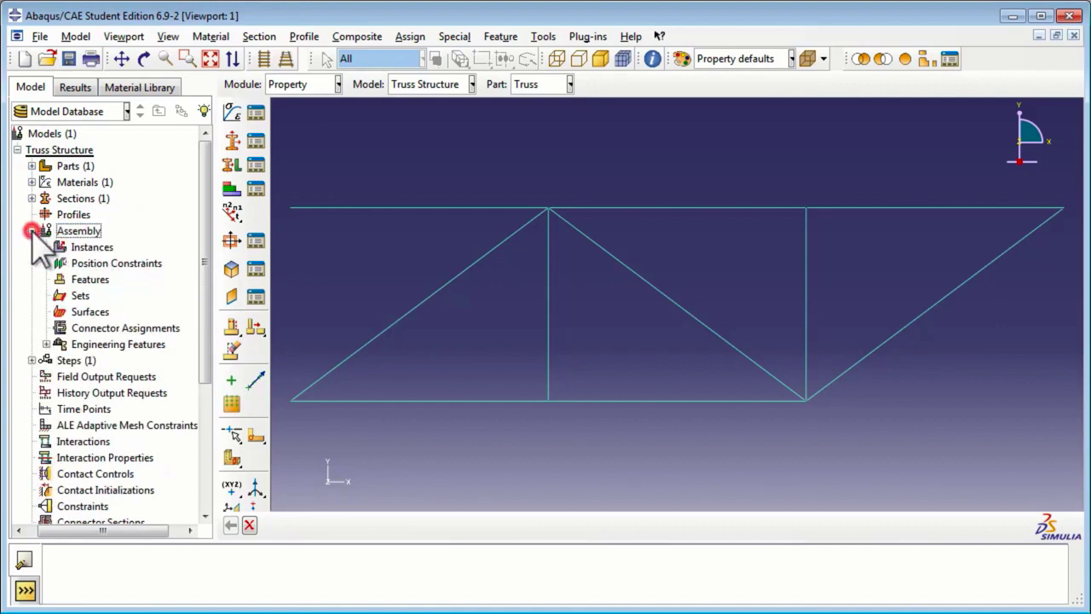
{"action": "left_click", "coordinate": [89, 247]}
{"action": "double_click", "coordinate": [91, 247]}
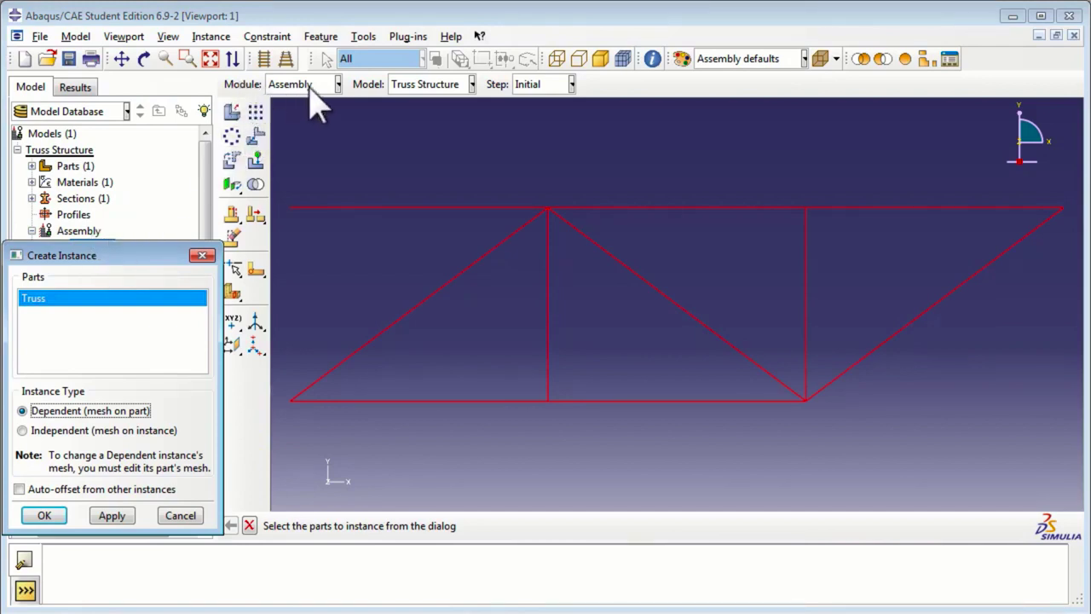
{"action": "left_click", "coordinate": [53, 410]}
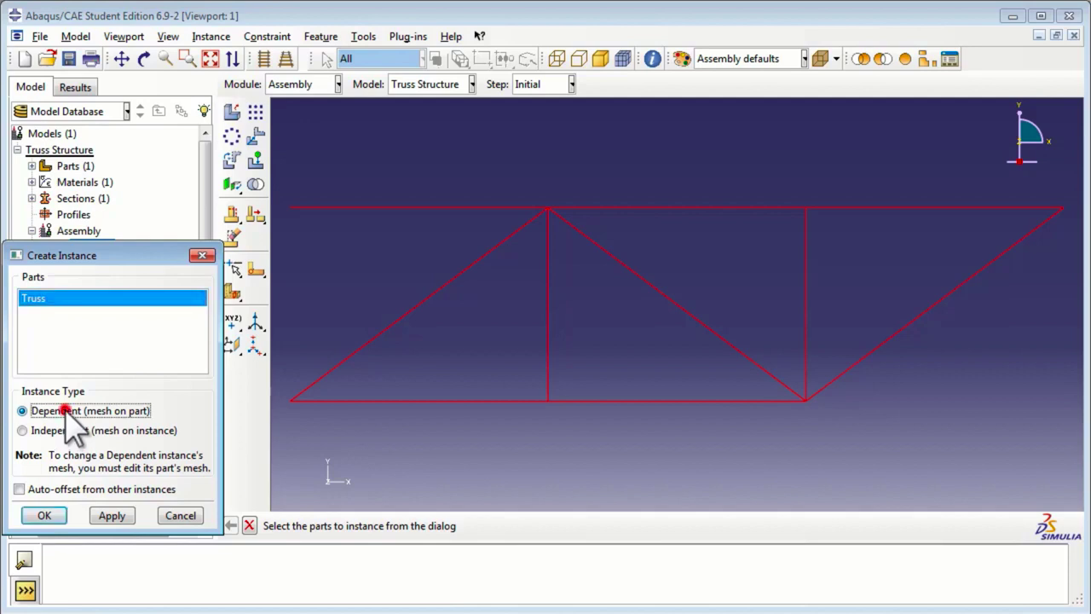
{"action": "left_click", "coordinate": [58, 515]}
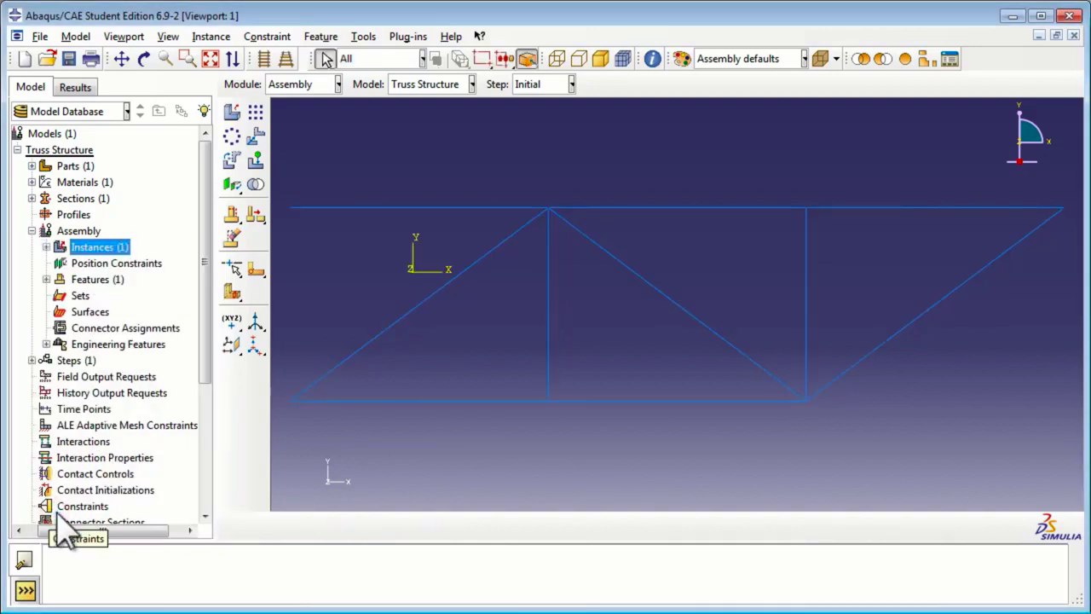
{"action": "left_click", "coordinate": [46, 246]}
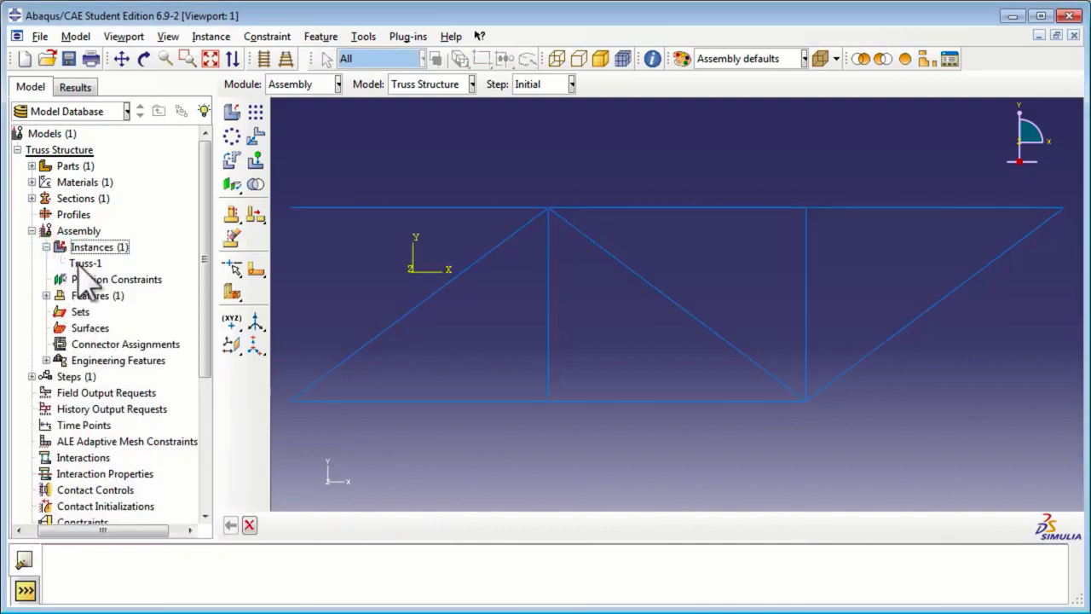
{"action": "left_click", "coordinate": [46, 247]}
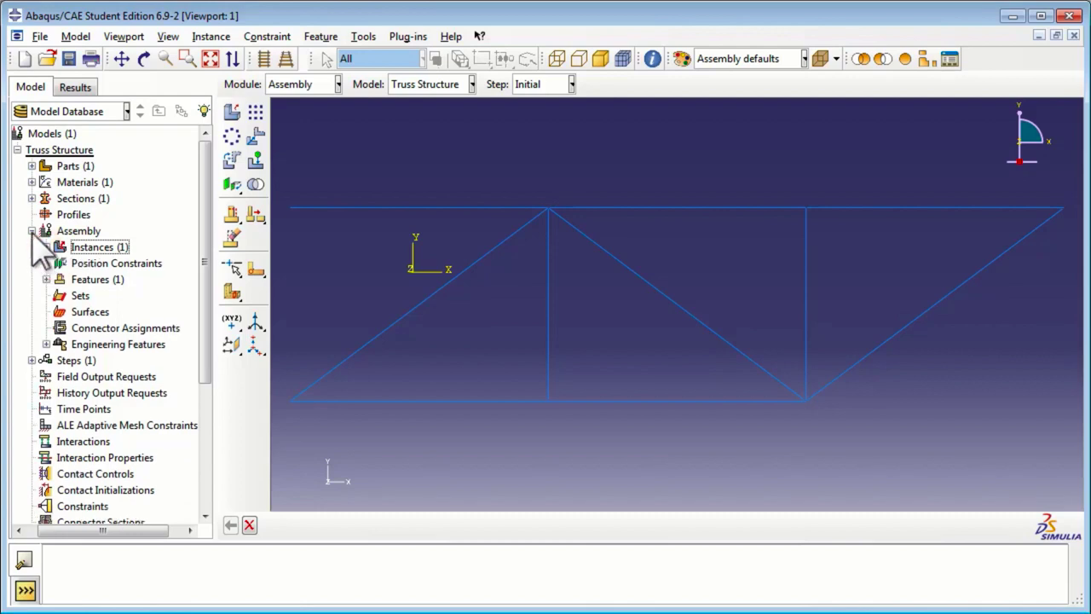
{"action": "left_click", "coordinate": [32, 231]}
- Create a Static, General step named Loading Step after Initial, with the description "Loads are applied to the truss in this step"
{"action": "left_click", "coordinate": [78, 263]}
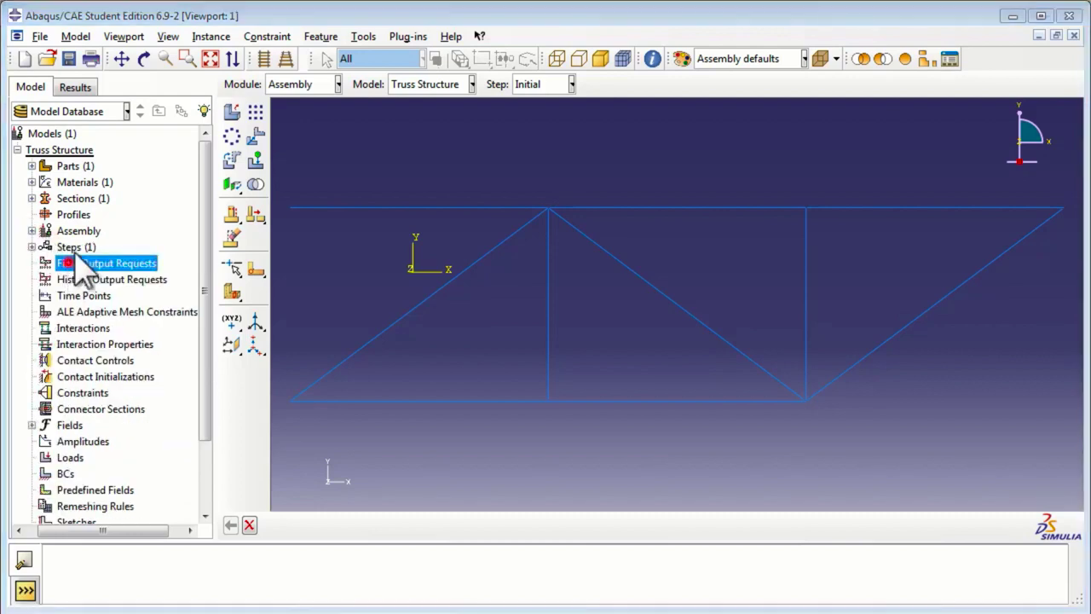
{"action": "left_click", "coordinate": [69, 247]}
{"action": "left_click", "coordinate": [31, 246]}
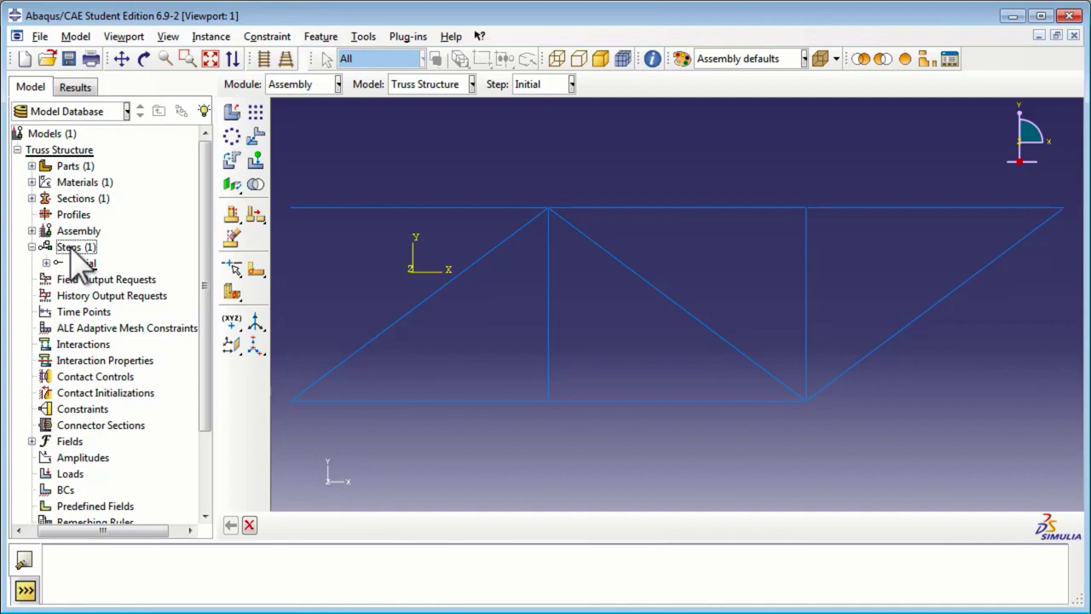
{"action": "double_click", "coordinate": [72, 249]}
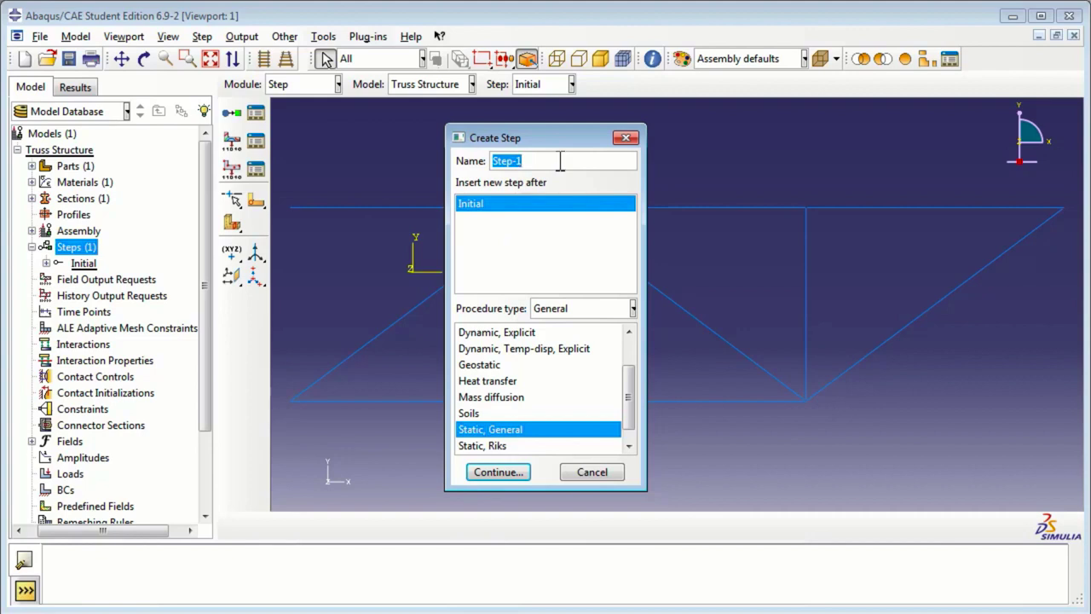
{"action": "type", "text": "Loading"}
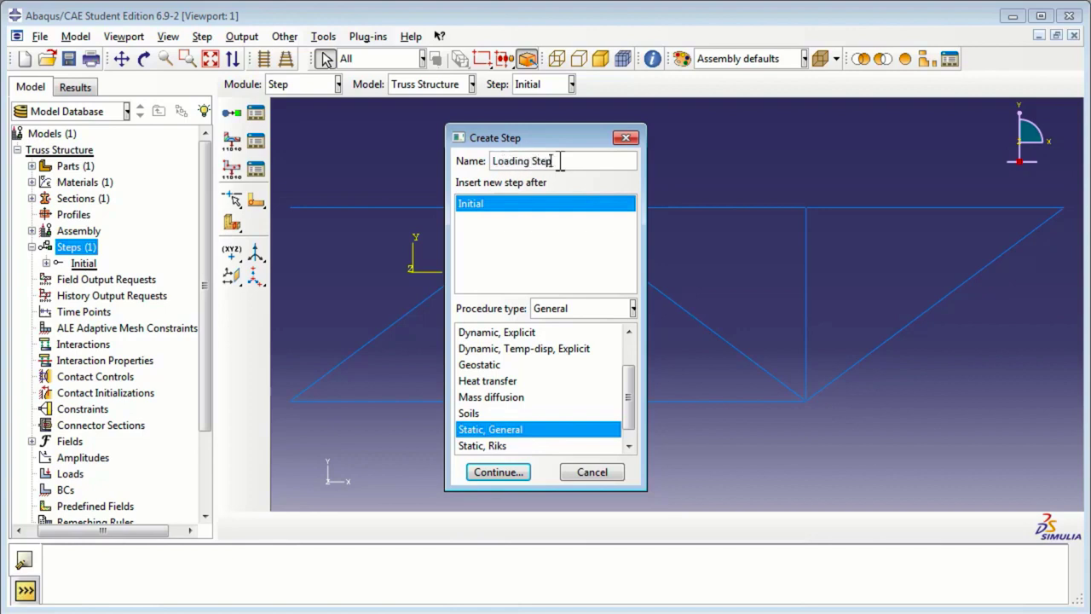
{"action": "left_click", "coordinate": [508, 208]}
{"action": "left_click", "coordinate": [515, 471]}
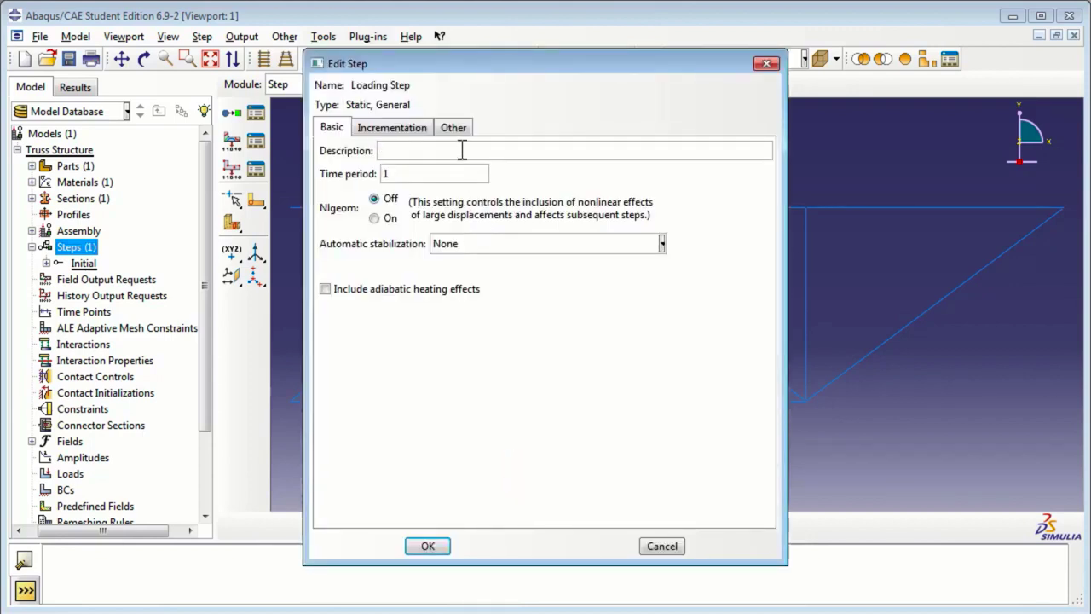
{"action": "left_click", "coordinate": [459, 150]}
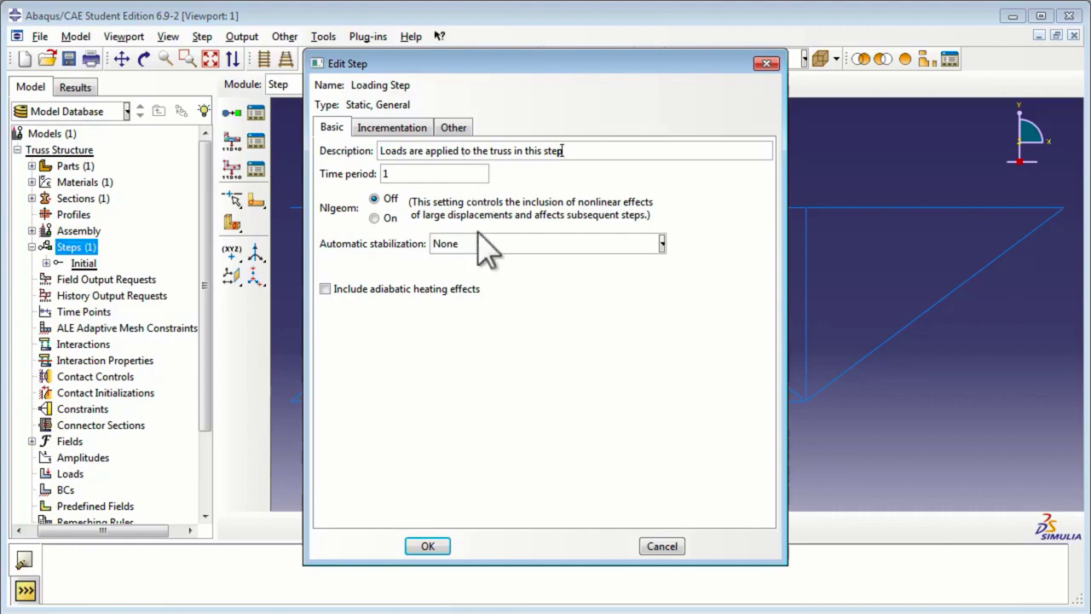
{"action": "left_click", "coordinate": [429, 544]}
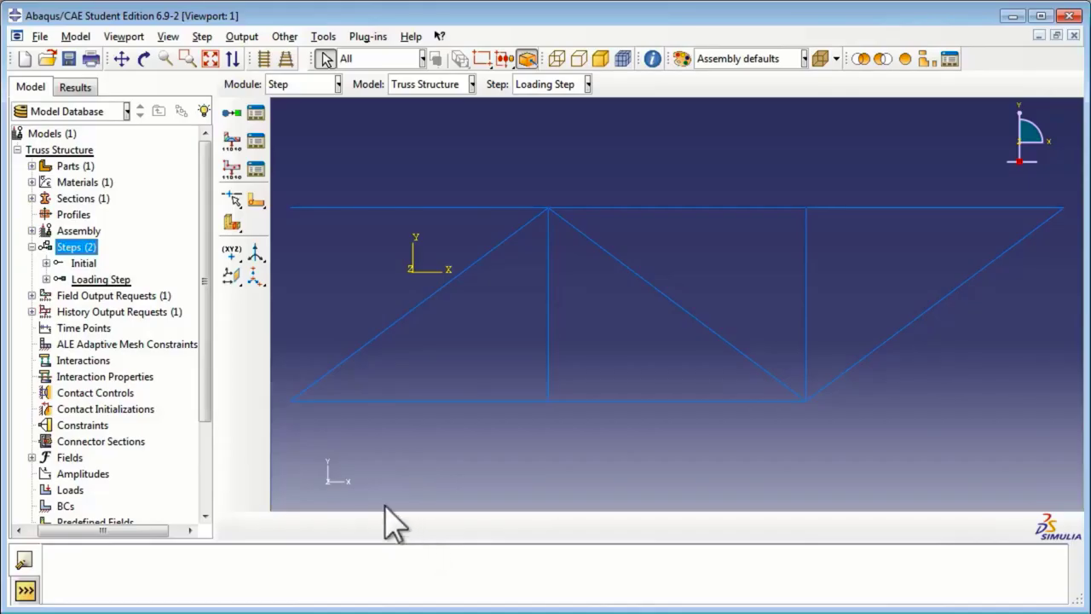
- Rename the field output request F-Output-1 as "Selected Field Outputs"
{"action": "left_click", "coordinate": [32, 296]}
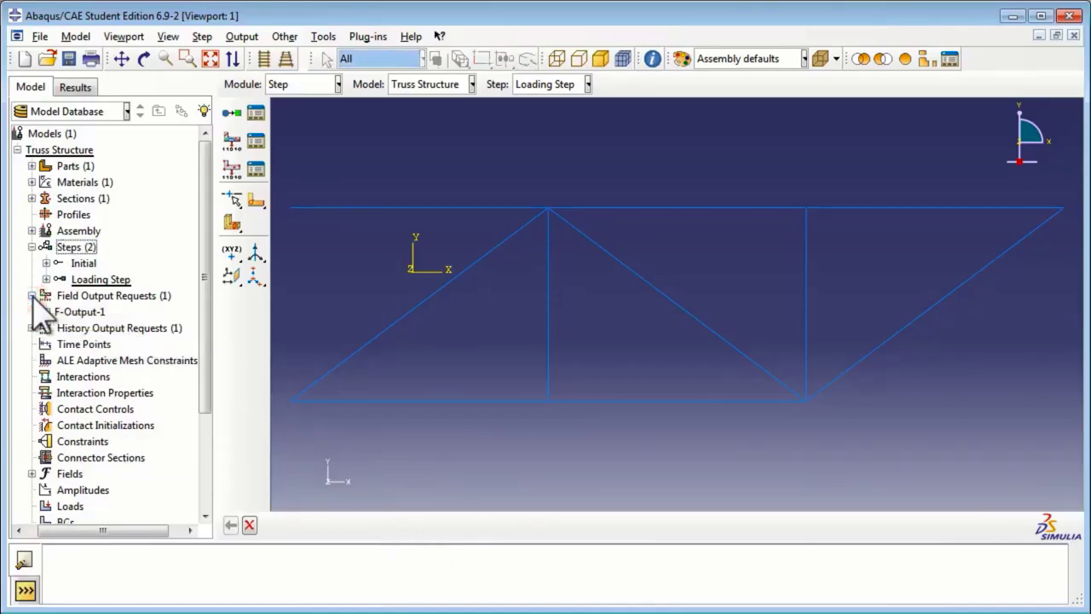
{"action": "left_click", "coordinate": [91, 312]}
{"action": "right_click", "coordinate": [93, 314]}
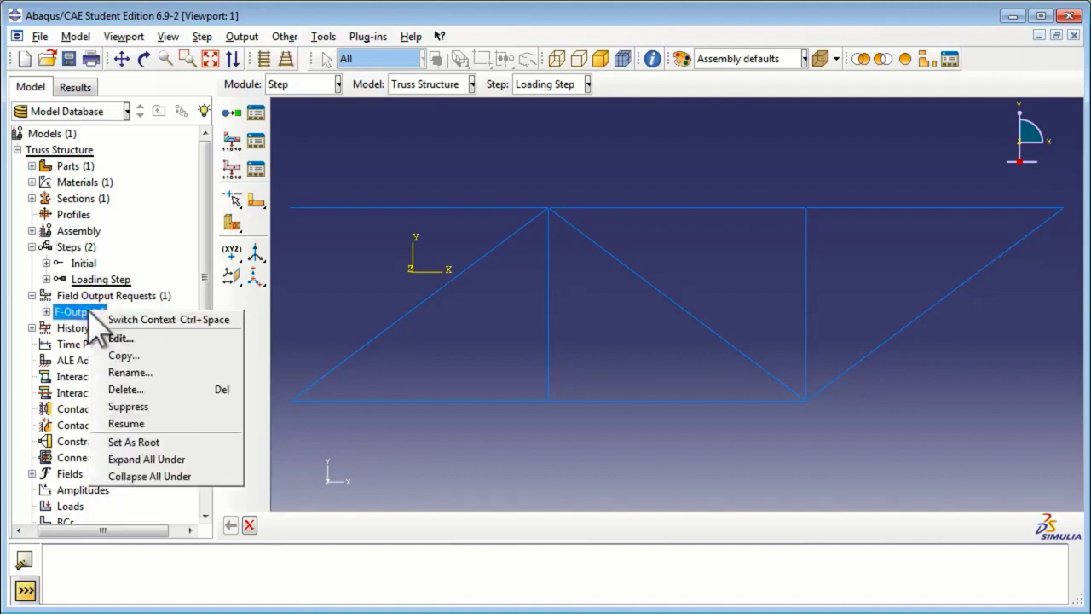
{"action": "left_click", "coordinate": [133, 372]}
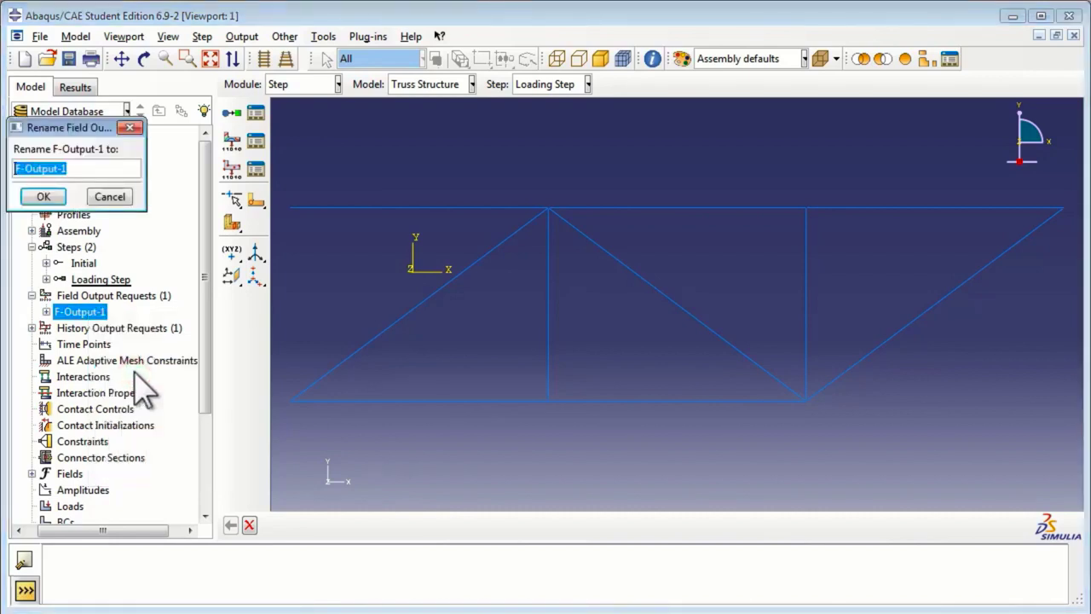
{"action": "type", "text": "Selected Field"}
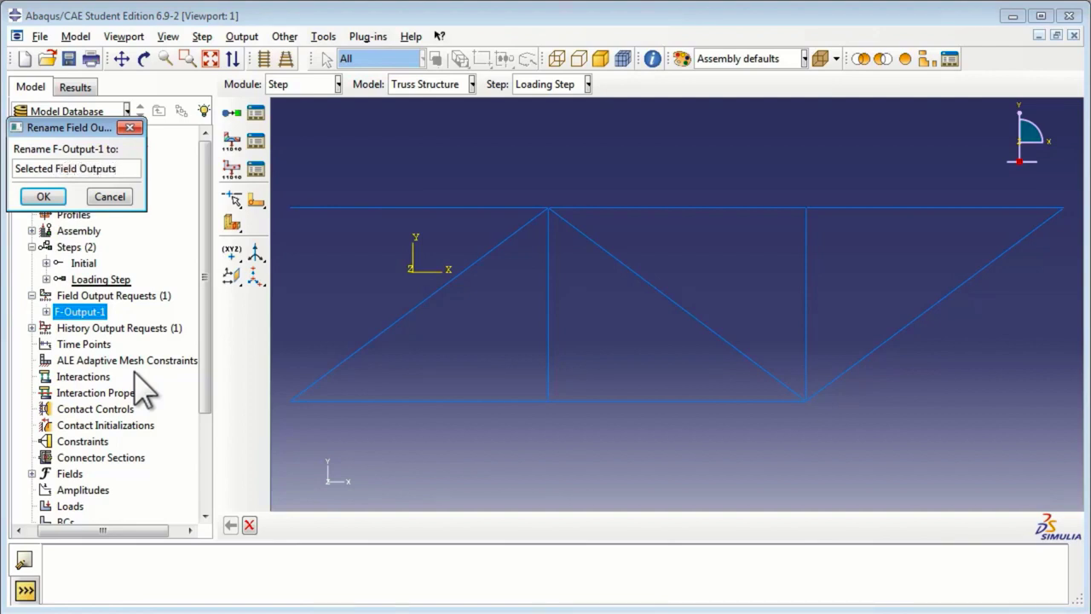
{"action": "left_click", "coordinate": [56, 199]}
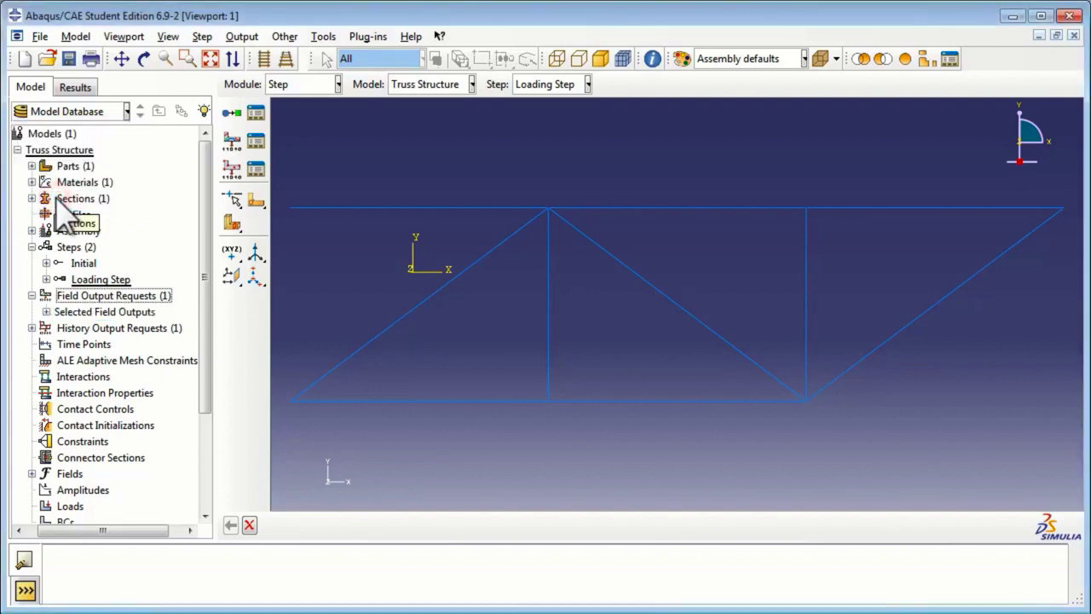
- Edit the Selected Field Outputs request and exclude all Strains variables from its output
{"action": "left_click", "coordinate": [75, 312]}
{"action": "double_click", "coordinate": [75, 312]}
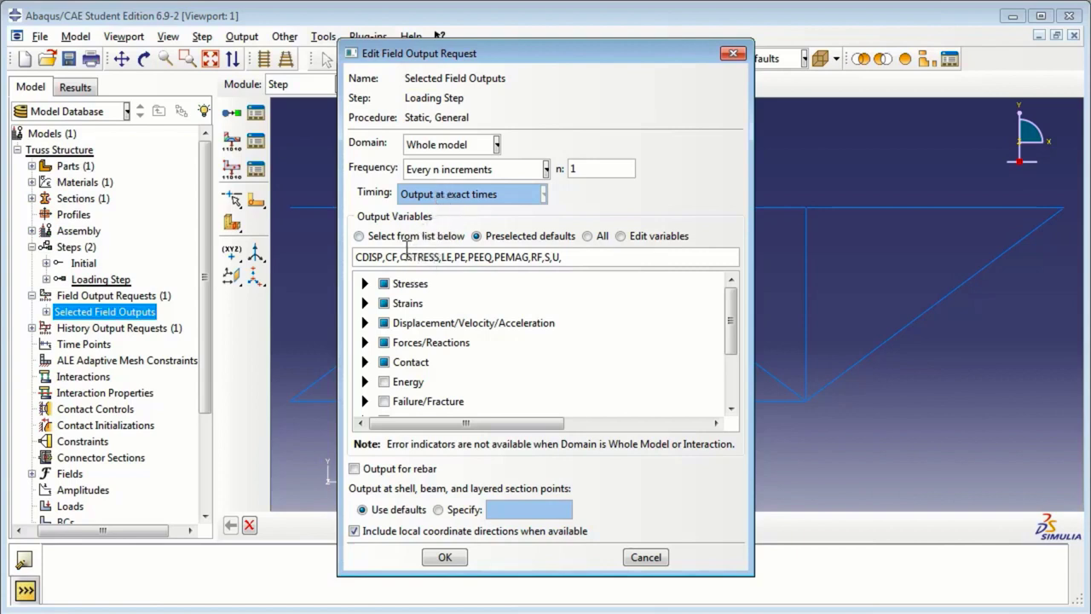
{"action": "left_click", "coordinate": [365, 283]}
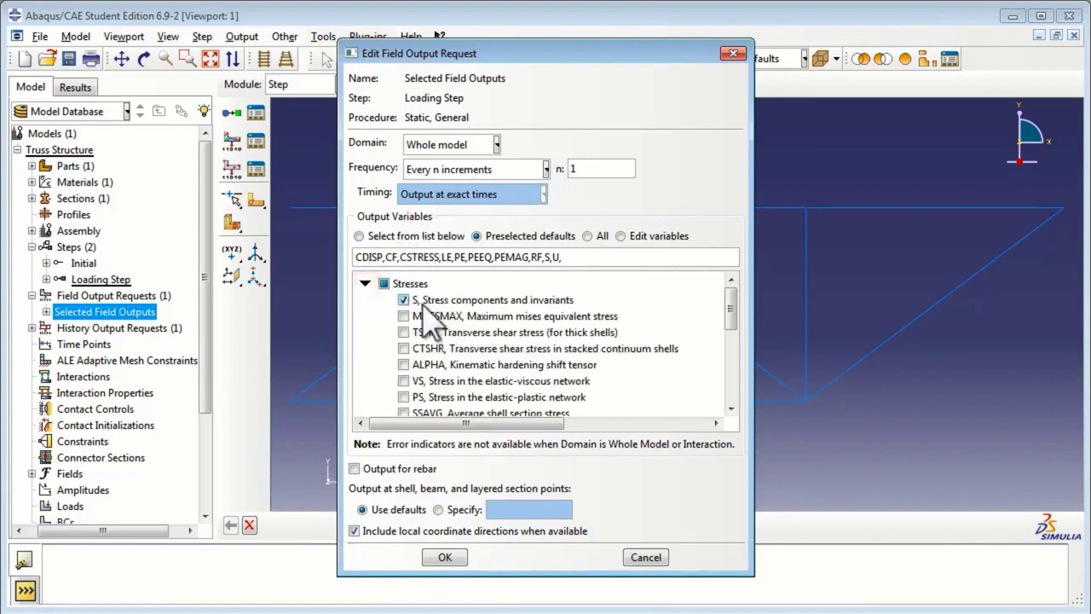
{"action": "left_click", "coordinate": [364, 283]}
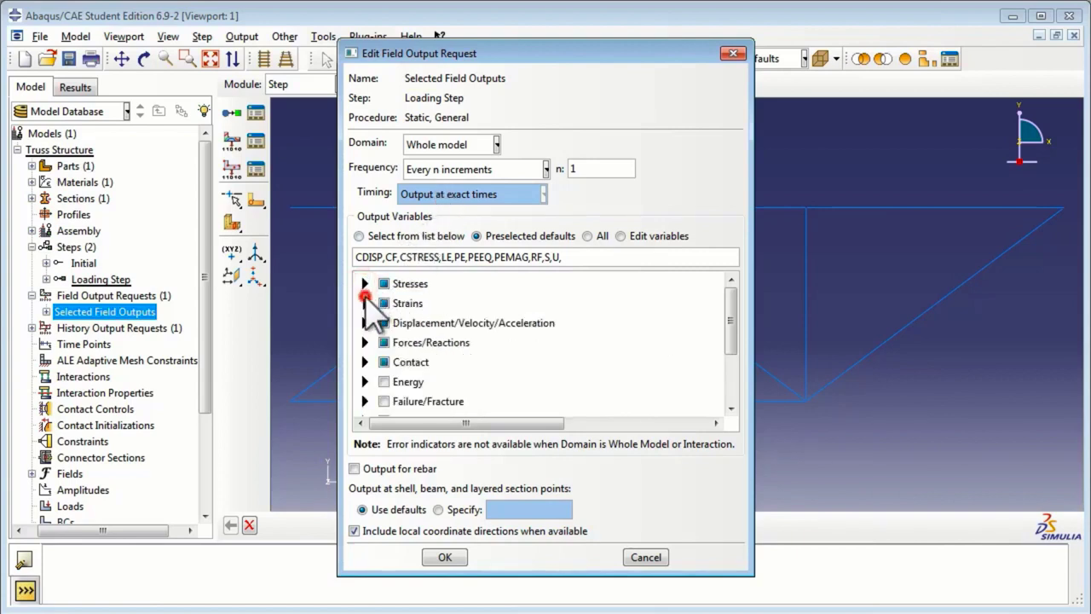
{"action": "left_click", "coordinate": [365, 302]}
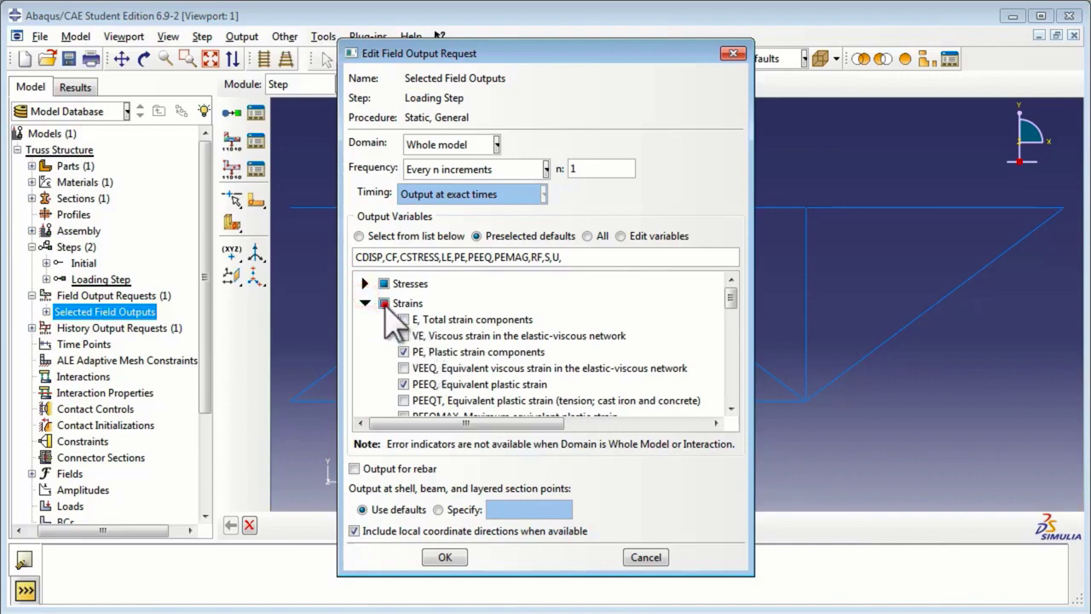
{"action": "left_click", "coordinate": [383, 302]}
{"action": "left_click", "coordinate": [365, 302]}
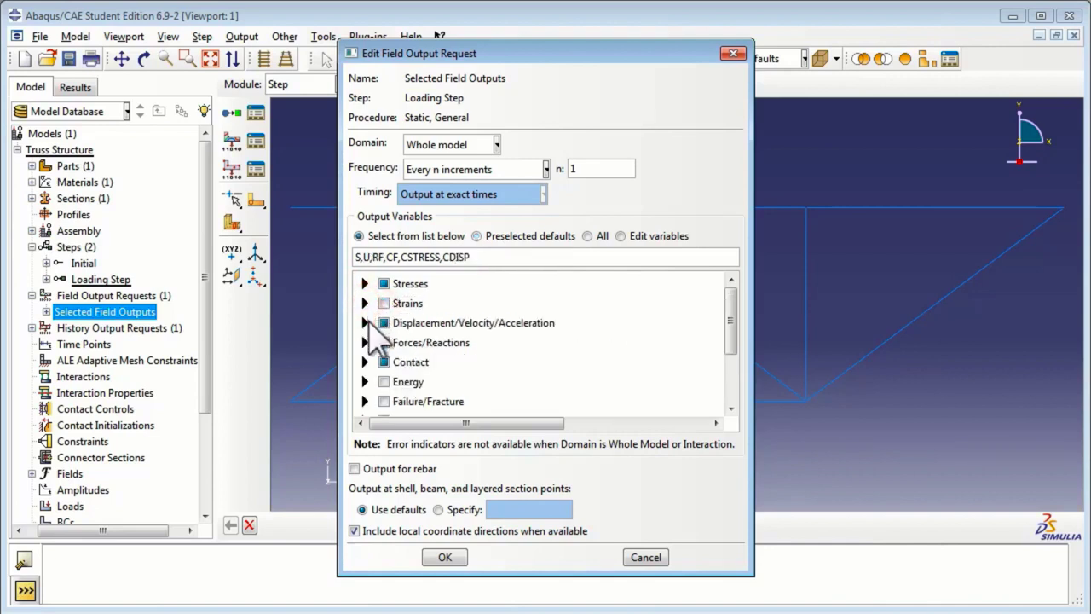
- Review the displacement and force output variables, exclude all Contact variables so only S, U, RF and CF are requested, and save the request
{"action": "left_click", "coordinate": [365, 322]}
{"action": "scroll", "coordinate": [422, 345], "scroll_direction": "down", "scroll_amount": 2}
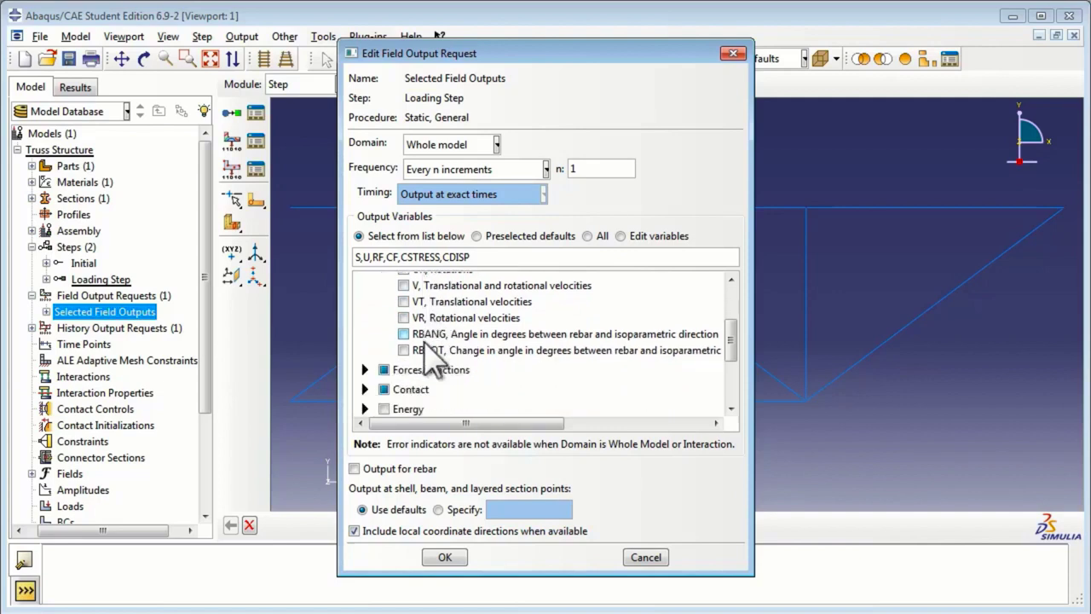
{"action": "scroll", "coordinate": [367, 345], "scroll_direction": "up", "scroll_amount": 4}
{"action": "left_click", "coordinate": [365, 322]}
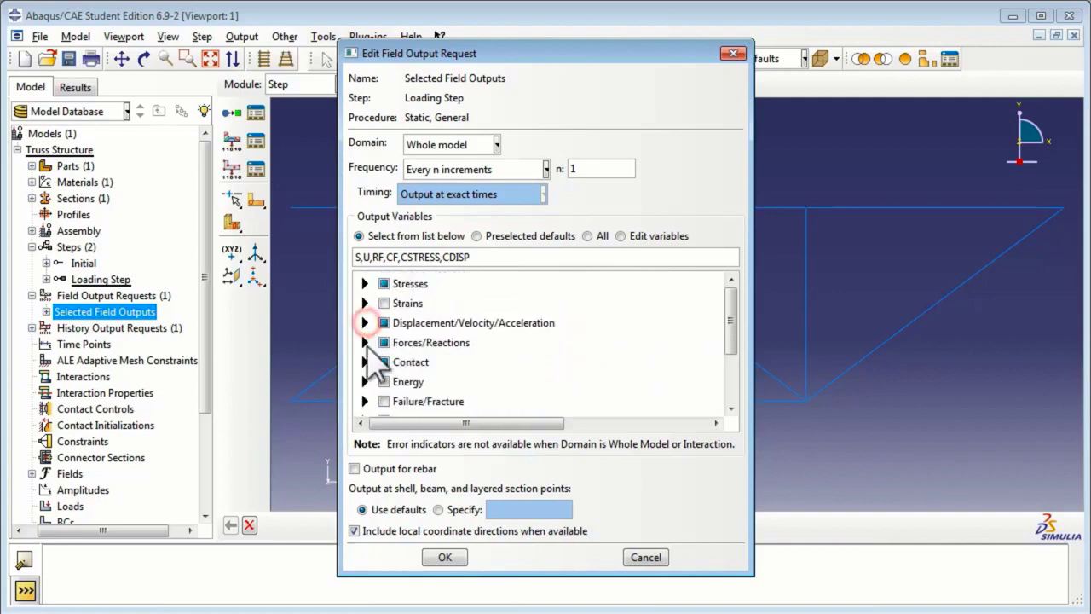
{"action": "left_click", "coordinate": [365, 342]}
{"action": "scroll", "coordinate": [426, 353], "scroll_direction": "down", "scroll_amount": 2}
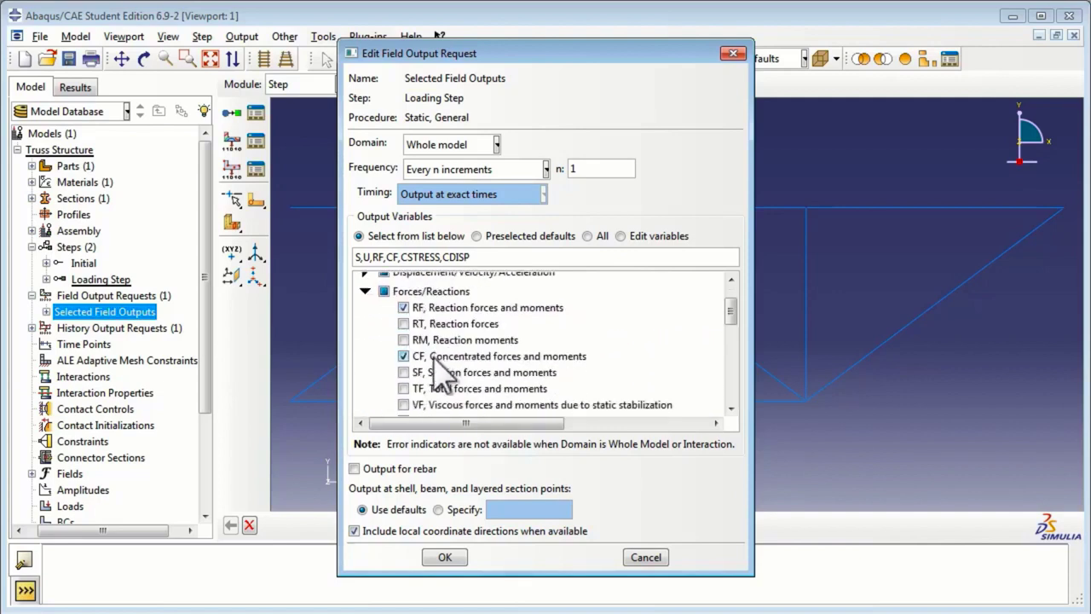
{"action": "left_click", "coordinate": [365, 291]}
{"action": "left_click", "coordinate": [365, 310]}
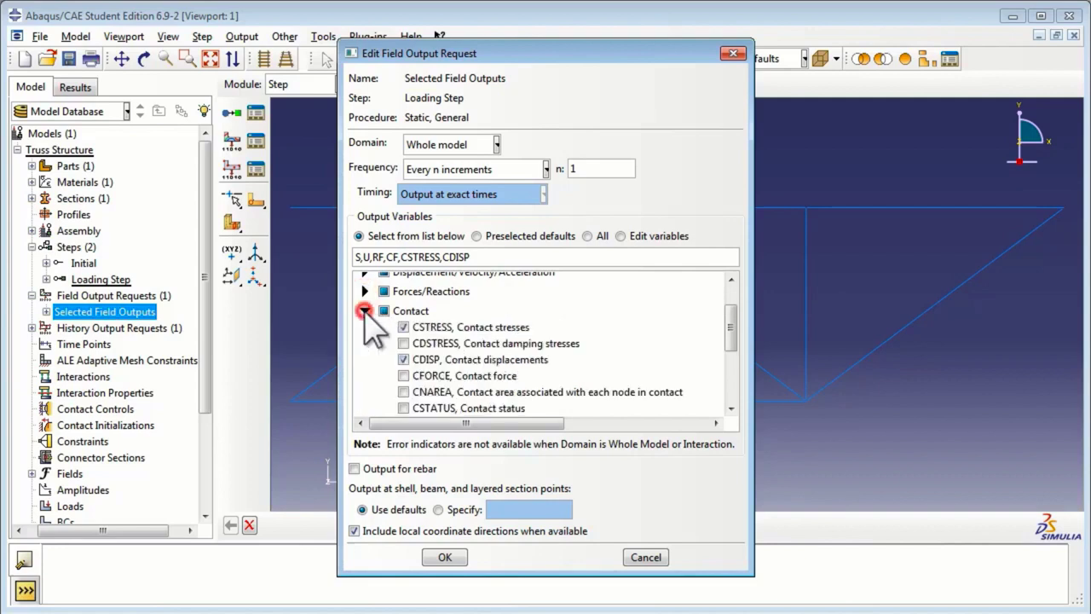
{"action": "left_click", "coordinate": [383, 310]}
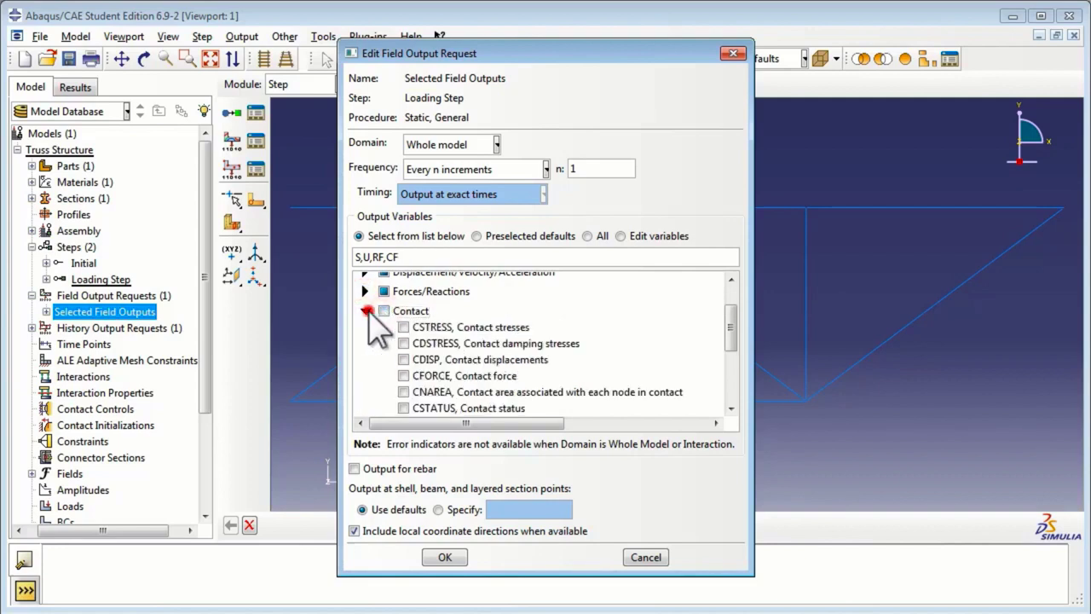
{"action": "left_click", "coordinate": [366, 310]}
{"action": "scroll", "coordinate": [392, 324], "scroll_direction": "up", "scroll_amount": 2}
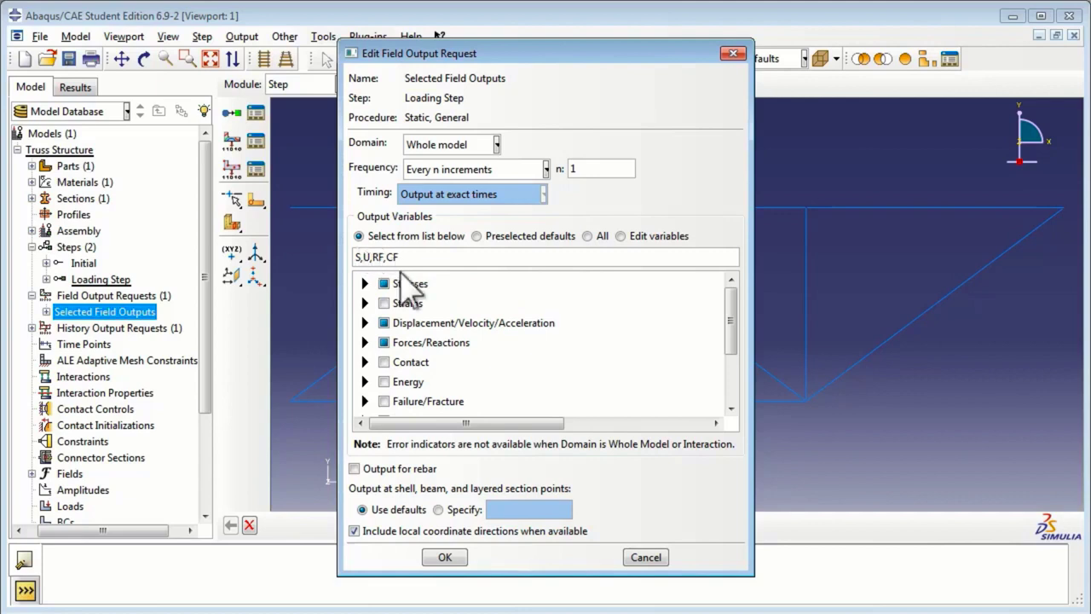
{"action": "left_click", "coordinate": [445, 556]}
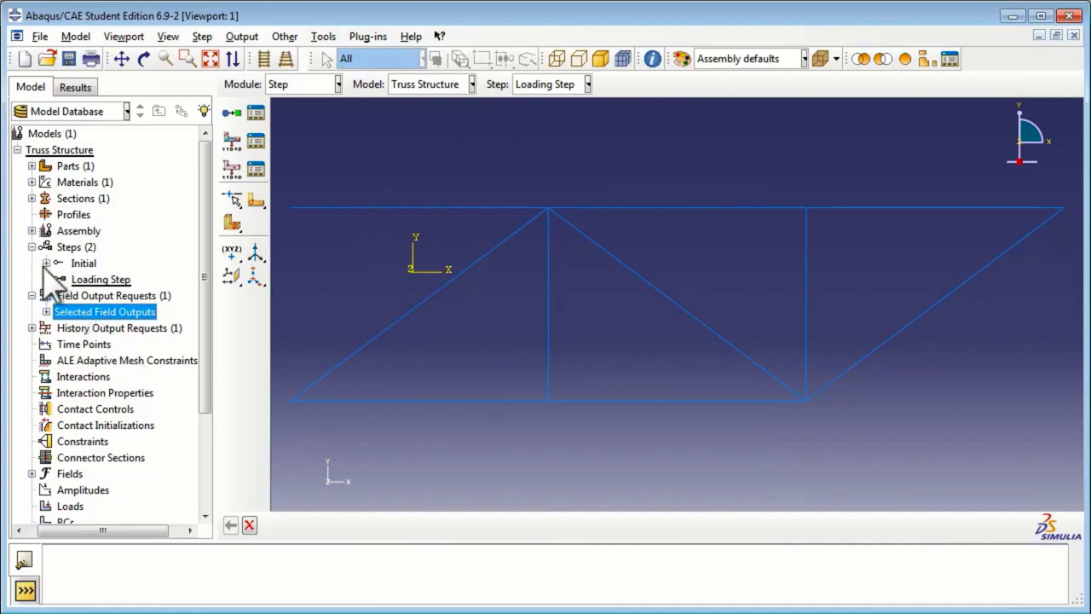
{"action": "left_click", "coordinate": [31, 247]}
{"action": "left_click", "coordinate": [31, 247]}
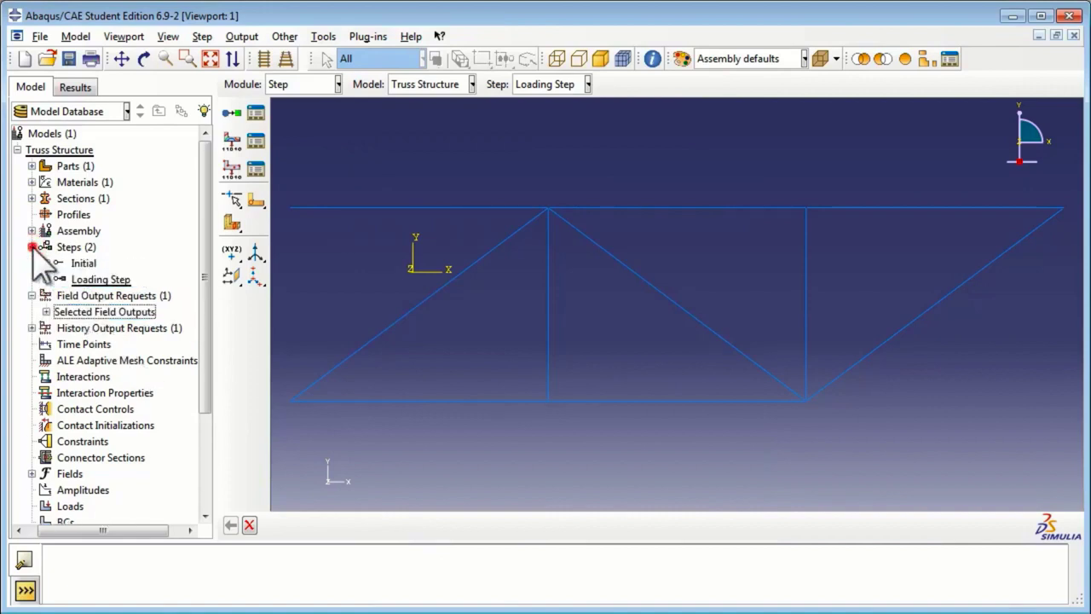
{"action": "left_click", "coordinate": [85, 279]}
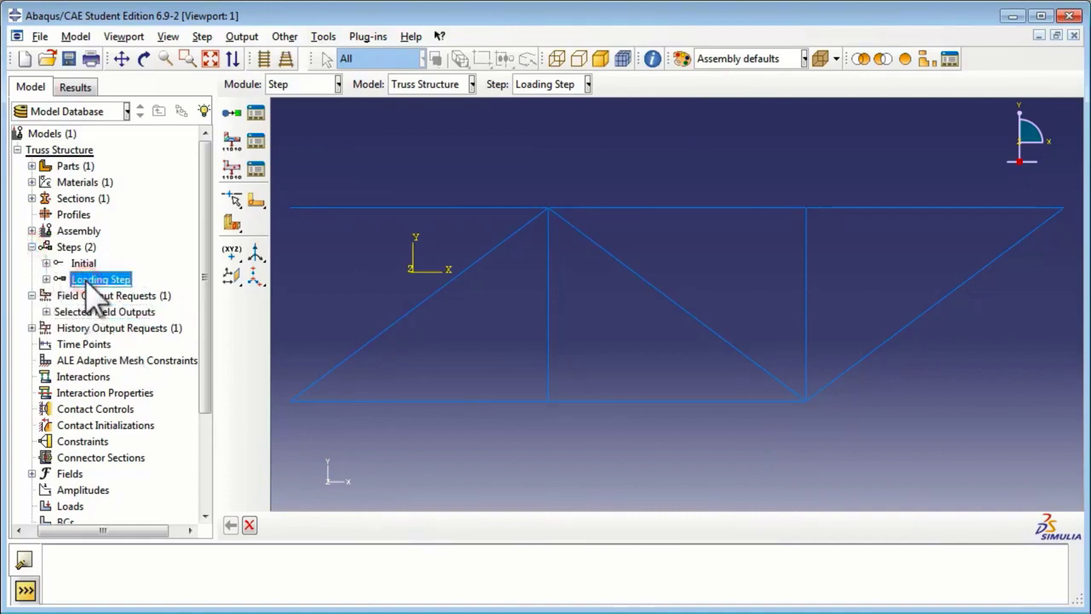
{"action": "left_click", "coordinate": [31, 247]}
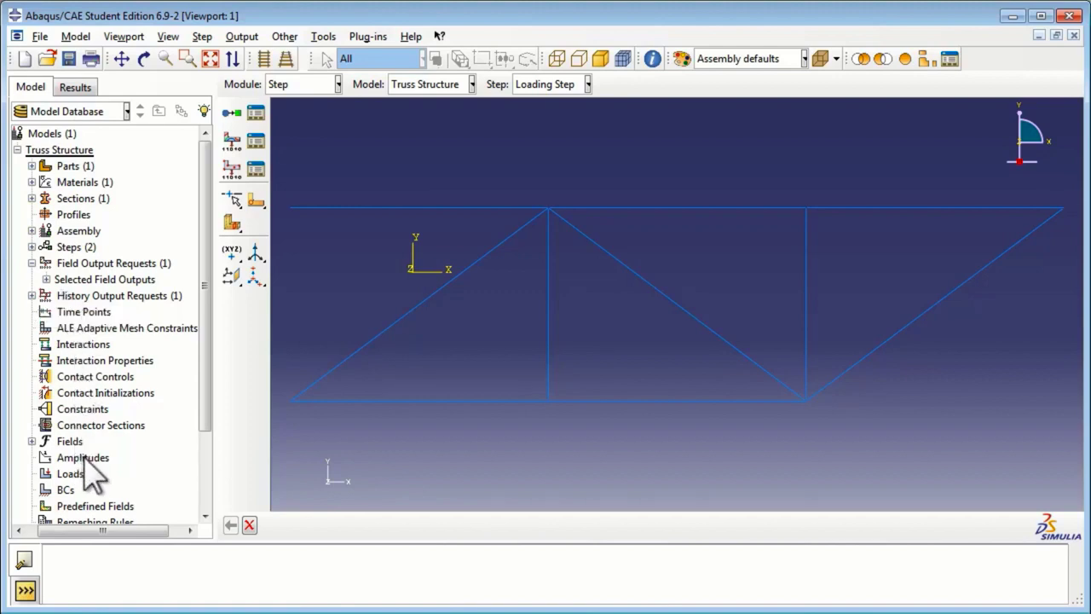
- Start a mechanical Concentrated force load named Force1 in Loading Step
{"action": "scroll", "coordinate": [92, 477], "scroll_direction": "down", "scroll_amount": 1}
{"action": "left_click", "coordinate": [72, 423]}
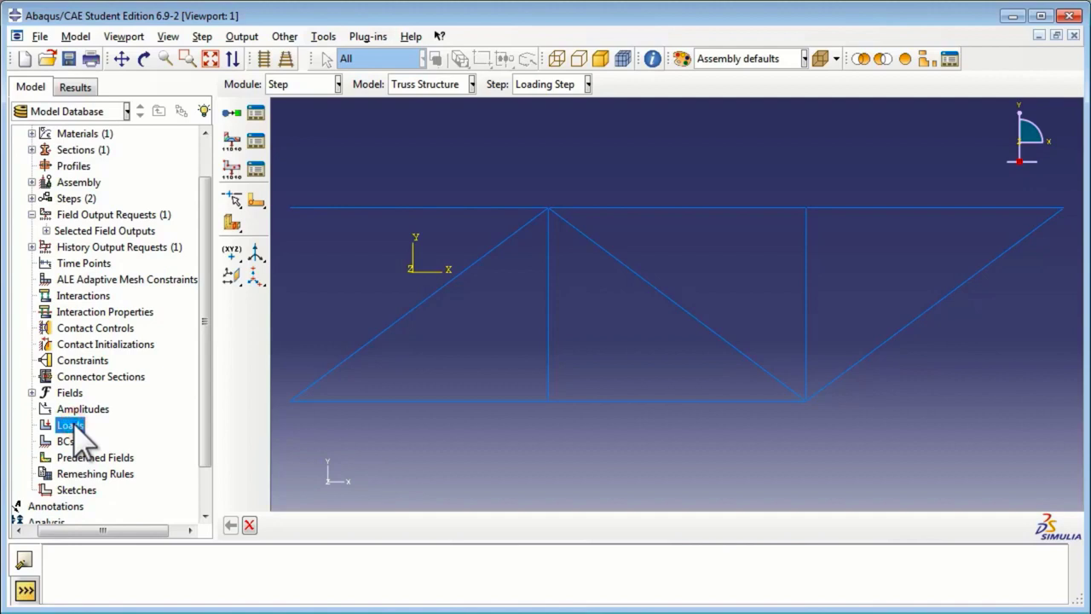
{"action": "double_click", "coordinate": [71, 422]}
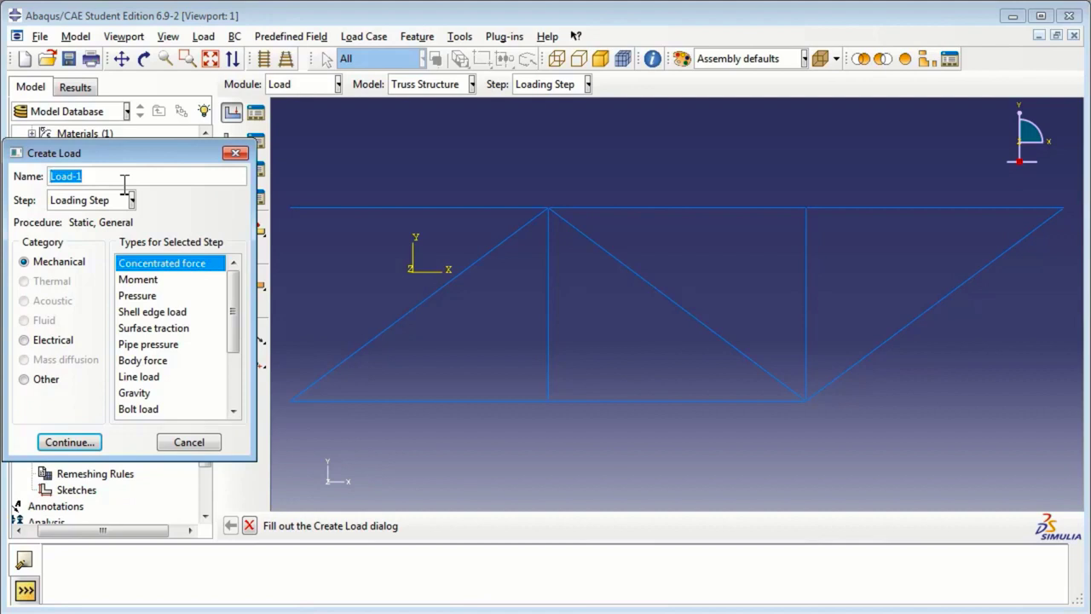
{"action": "type", "text": "Force1"}
{"action": "left_click", "coordinate": [132, 199]}
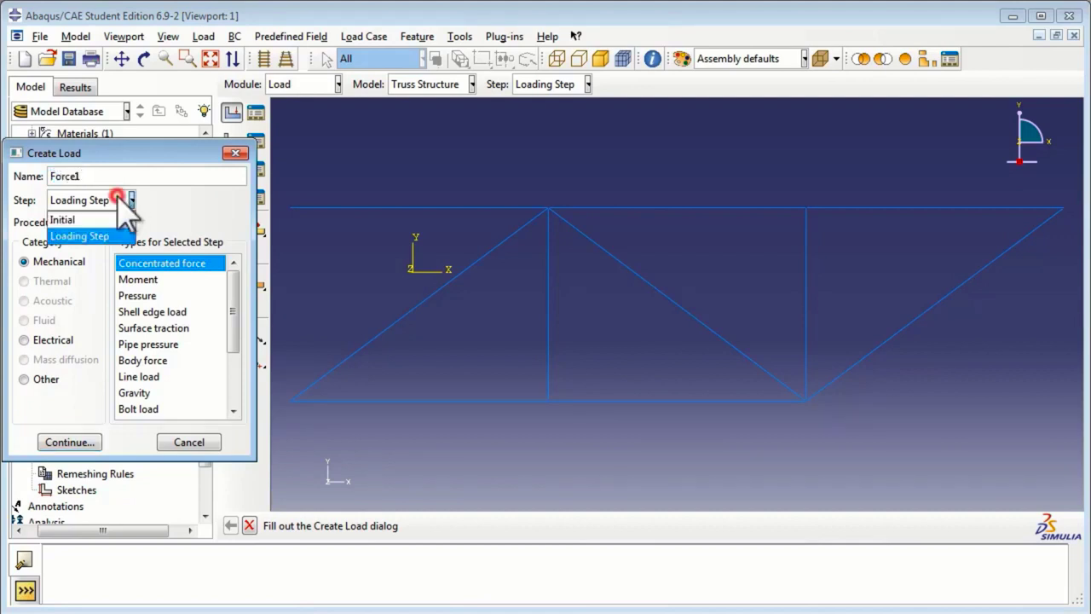
{"action": "left_click", "coordinate": [96, 232]}
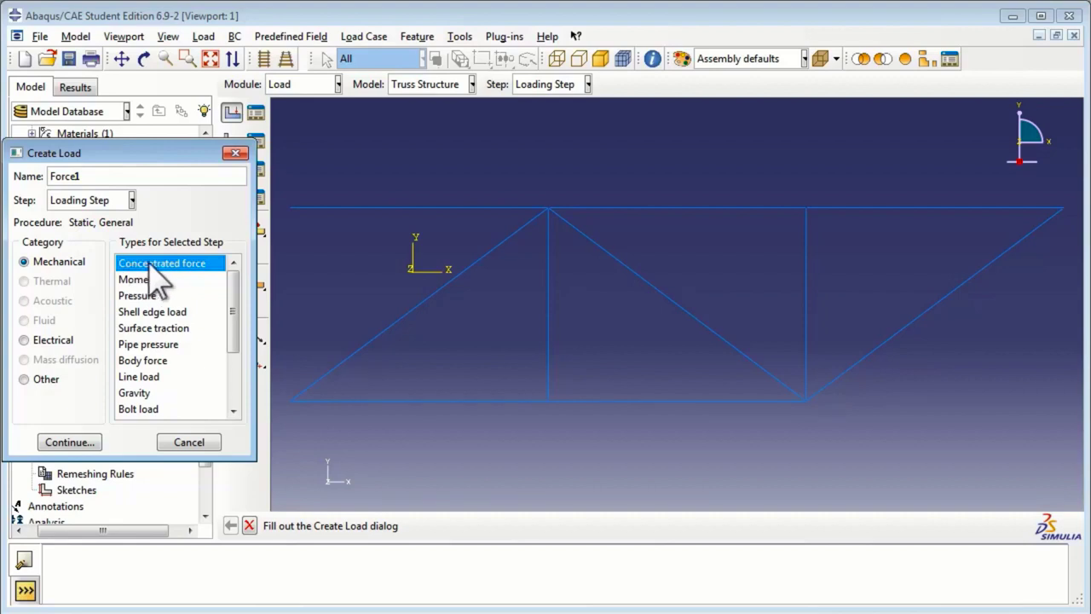
{"action": "left_click", "coordinate": [92, 441]}
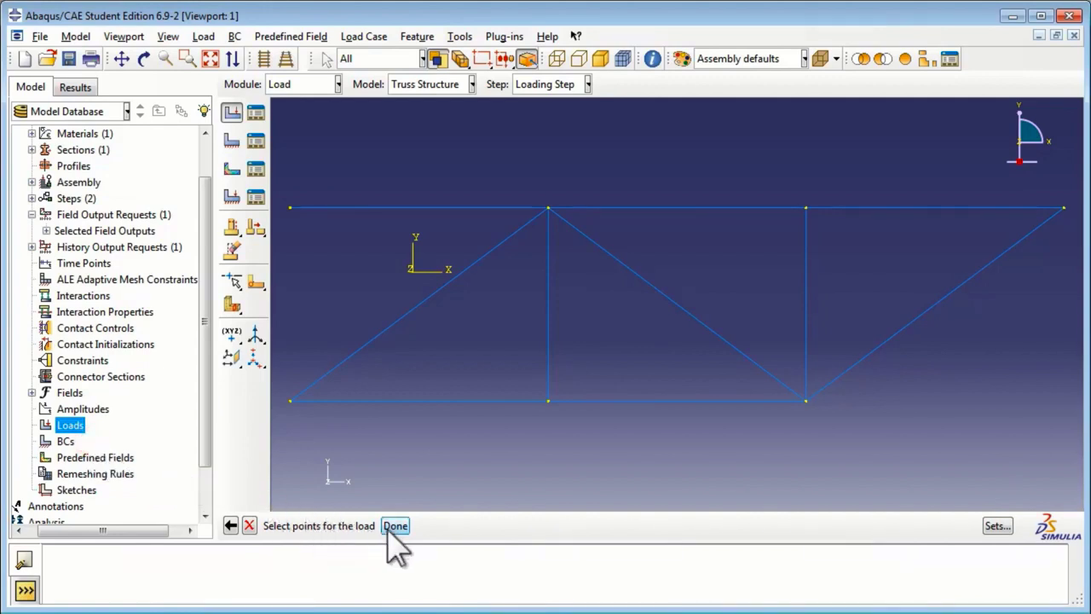
- Apply Force1 to the second joint from the left on the truss's upper chord with CF2 set to -3000, and save the load
{"action": "left_click", "coordinate": [549, 210]}
{"action": "left_click", "coordinate": [394, 525]}
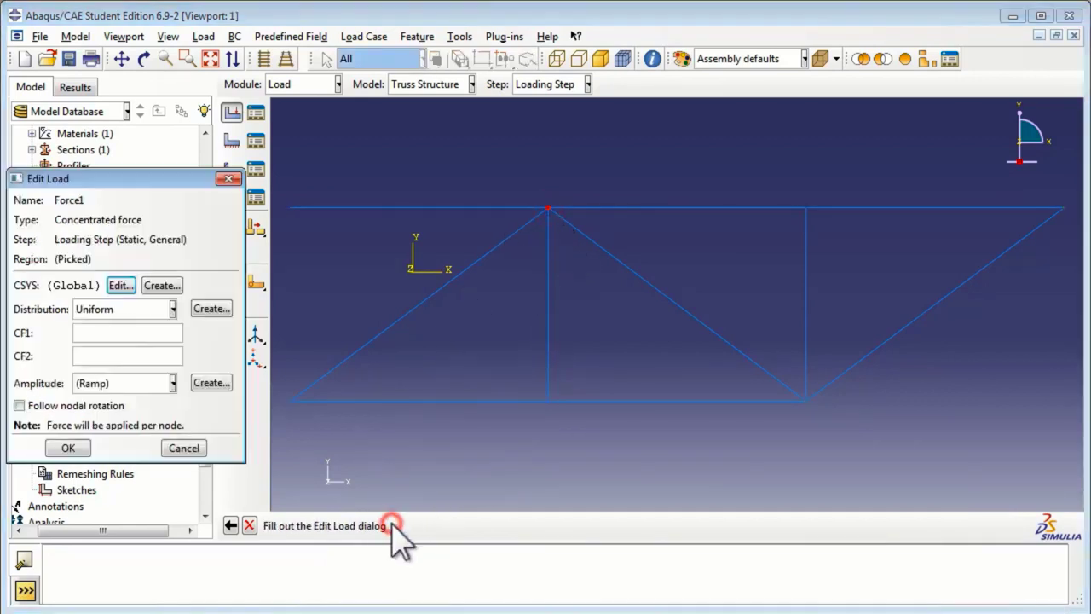
{"action": "left_click", "coordinate": [93, 360]}
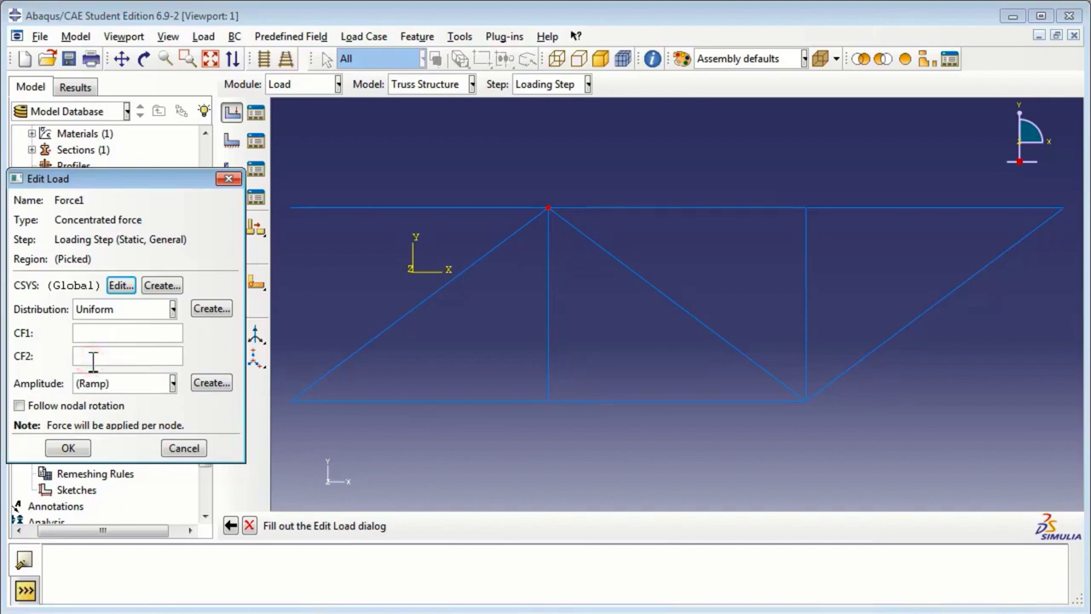
{"action": "left_click", "coordinate": [93, 360]}
{"action": "type", "text": "-3000"}
{"action": "left_click", "coordinate": [73, 447]}
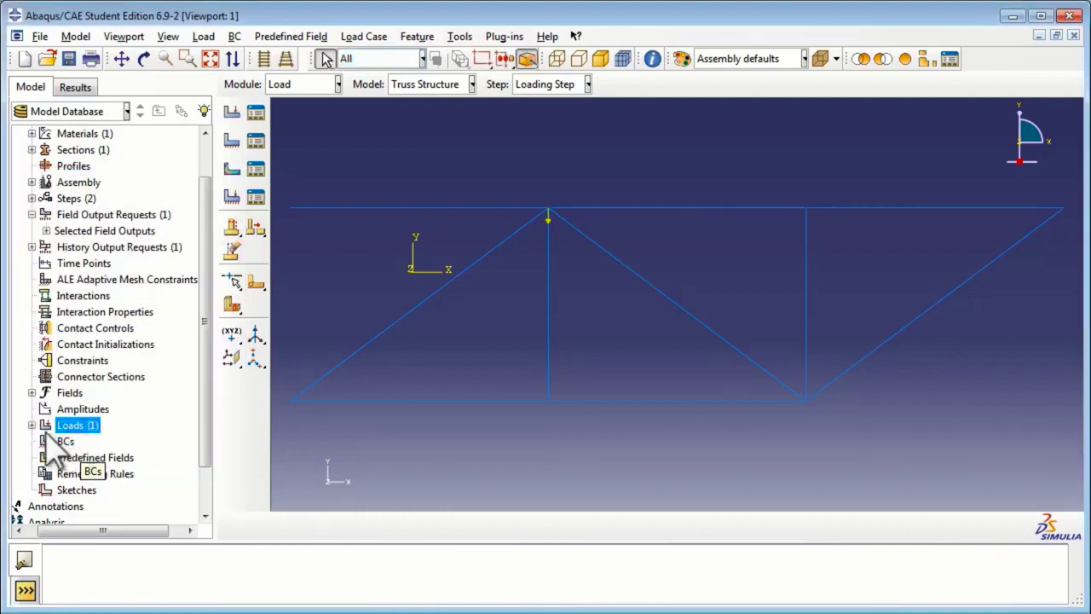
- Start a mechanical Concentrated force load named Force2 in Loading Step
{"action": "left_click", "coordinate": [32, 424]}
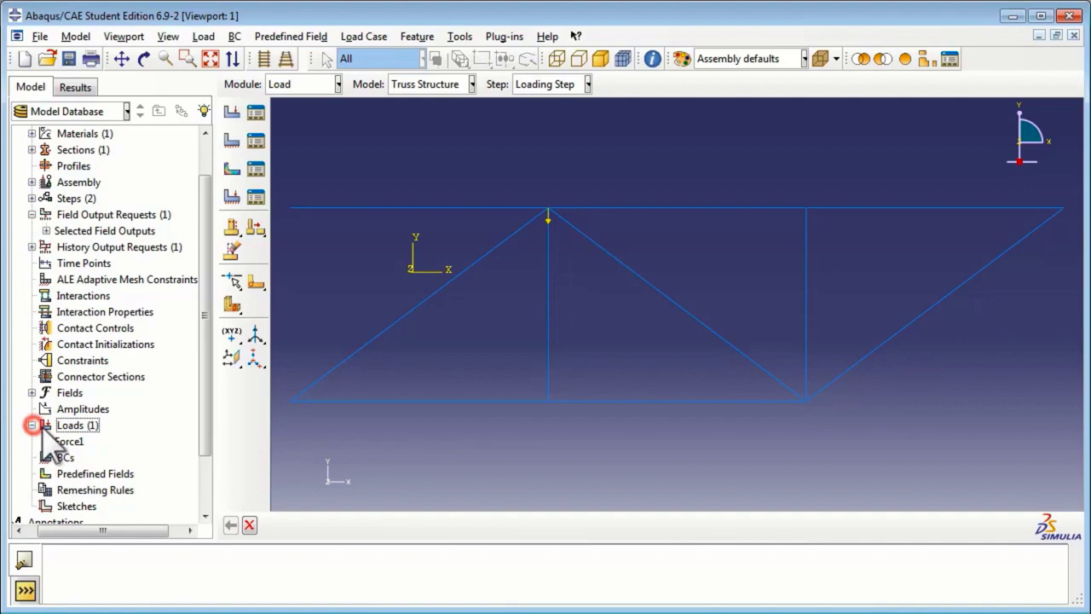
{"action": "double_click", "coordinate": [78, 426]}
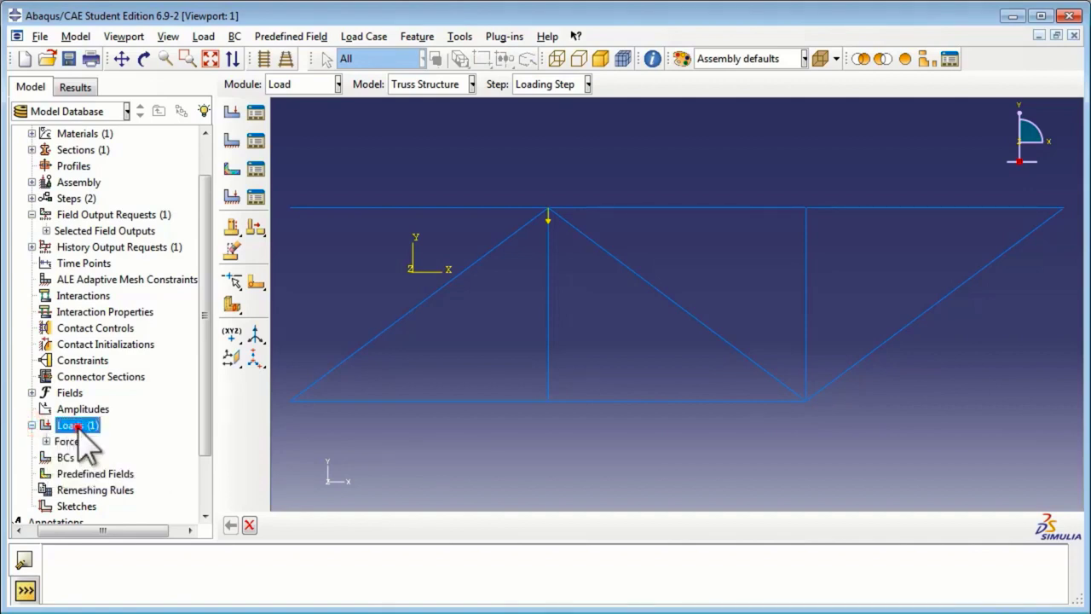
{"action": "key", "text": "BackSpace"}
{"action": "type", "text": "F"}
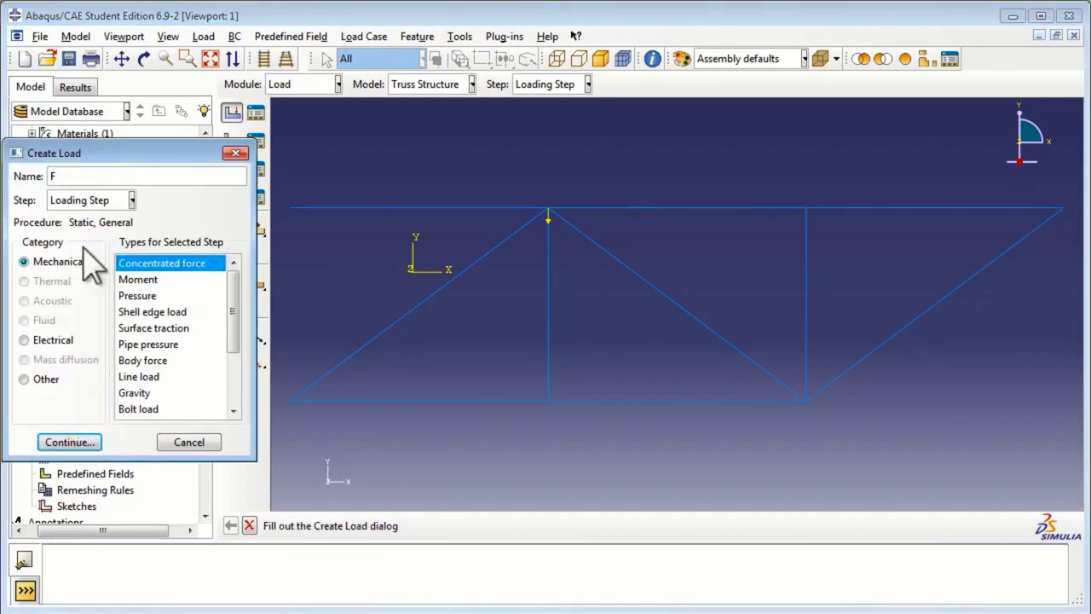
{"action": "type", "text": "orce2"}
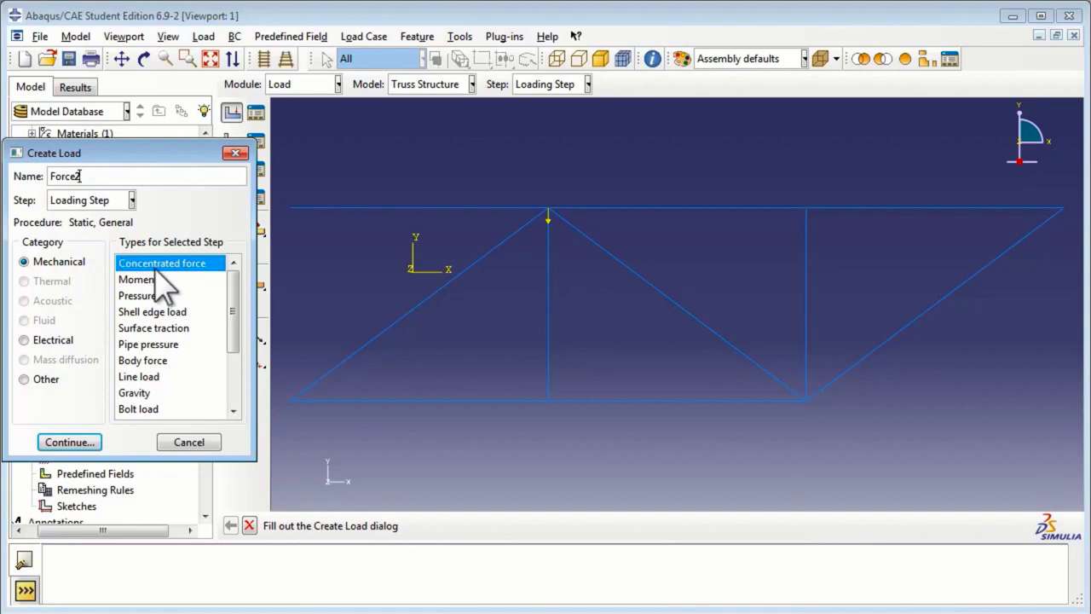
{"action": "left_click", "coordinate": [78, 441]}
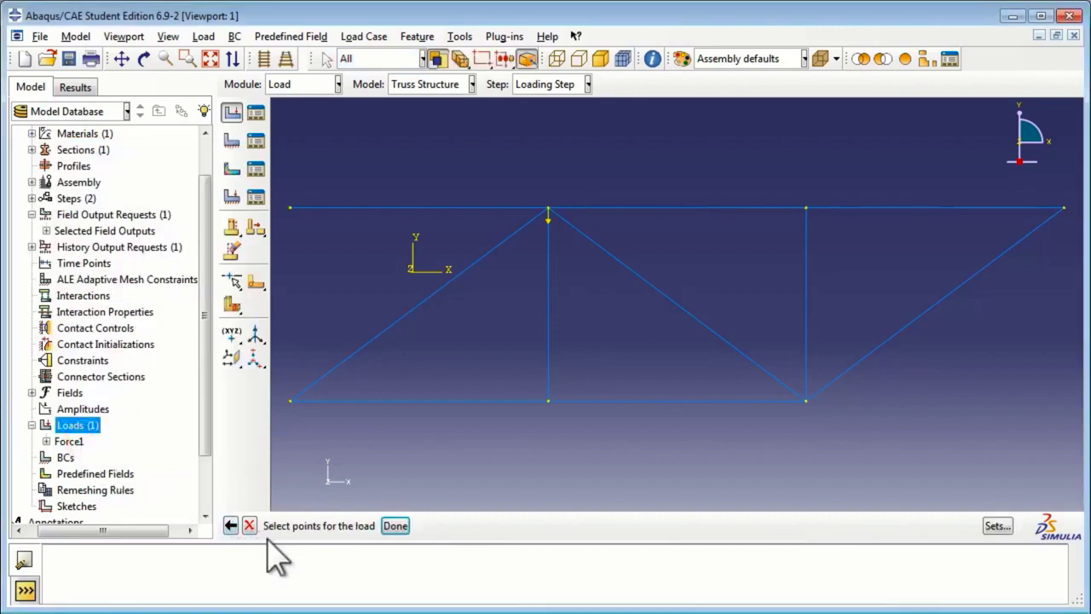
- Apply Force2 to the third joint from the left on the truss's upper chord with CF2 set to -5000, and save the load
{"action": "left_click", "coordinate": [806, 207]}
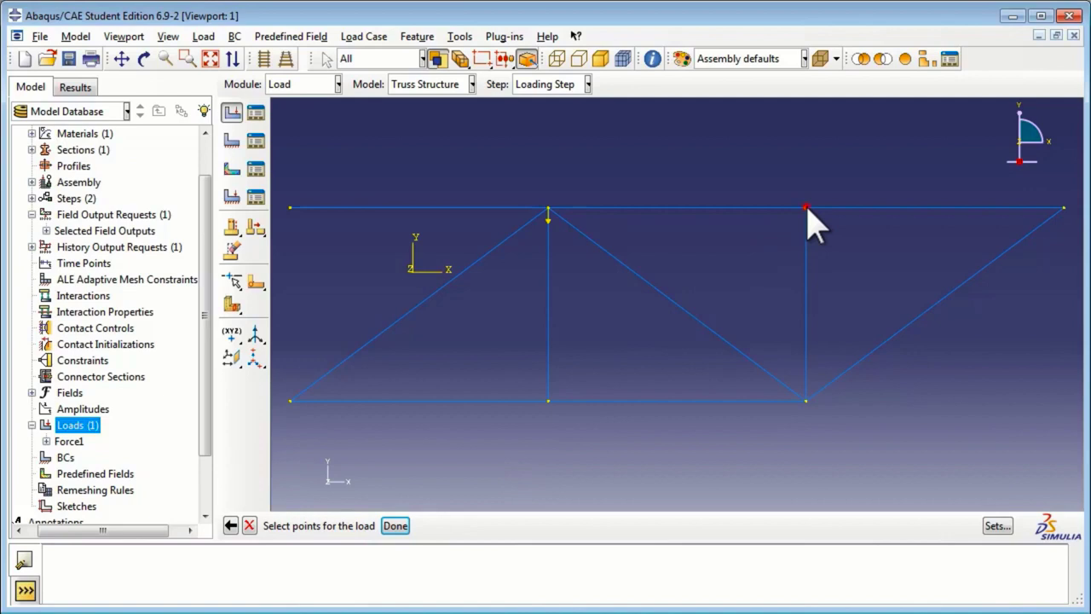
{"action": "left_click", "coordinate": [395, 525]}
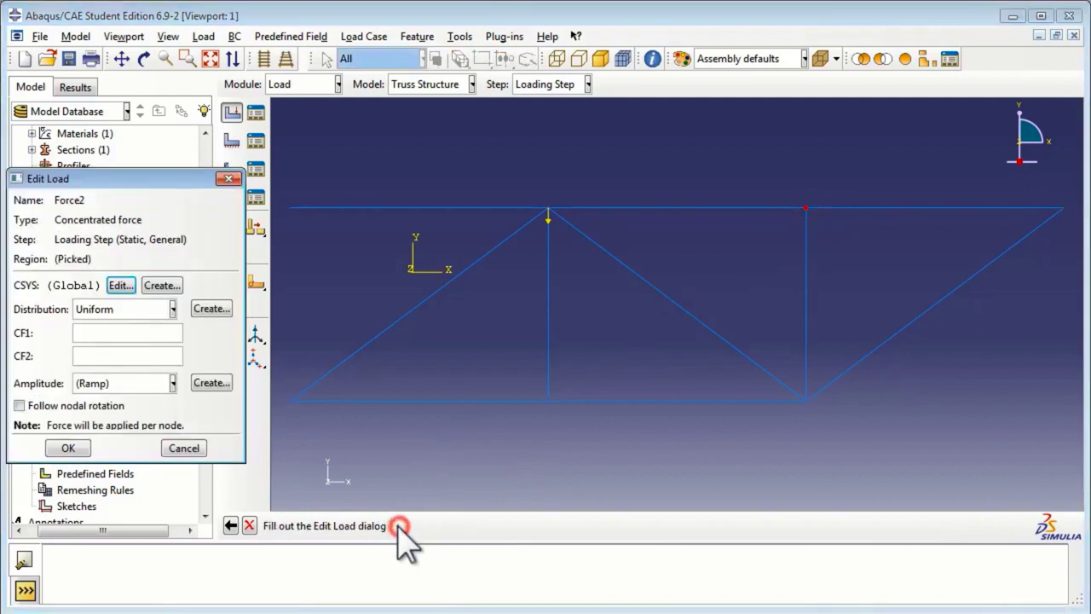
{"action": "left_click", "coordinate": [118, 357]}
{"action": "type", "text": "-5000"}
{"action": "left_click", "coordinate": [68, 448]}
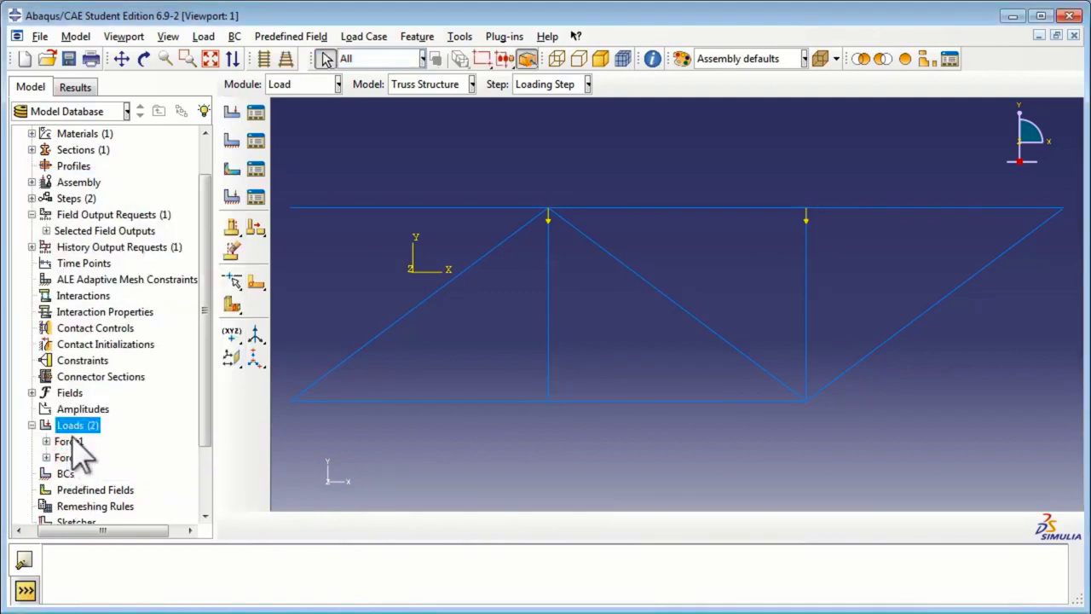
- Start a mechanical Concentrated force load named Force3 in Loading Step
{"action": "double_click", "coordinate": [72, 426]}
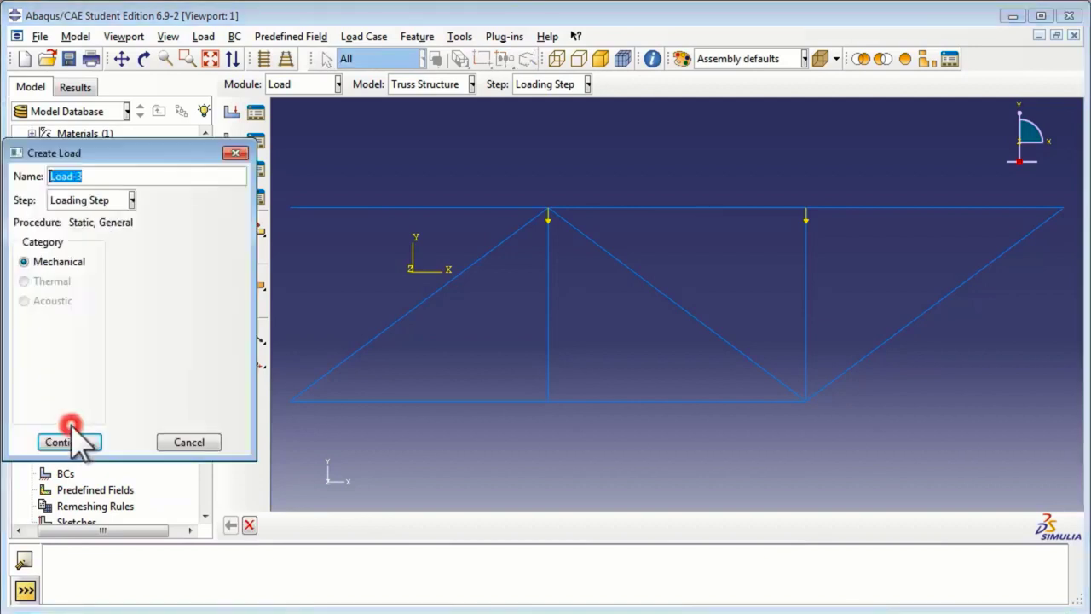
{"action": "type", "text": "F"}
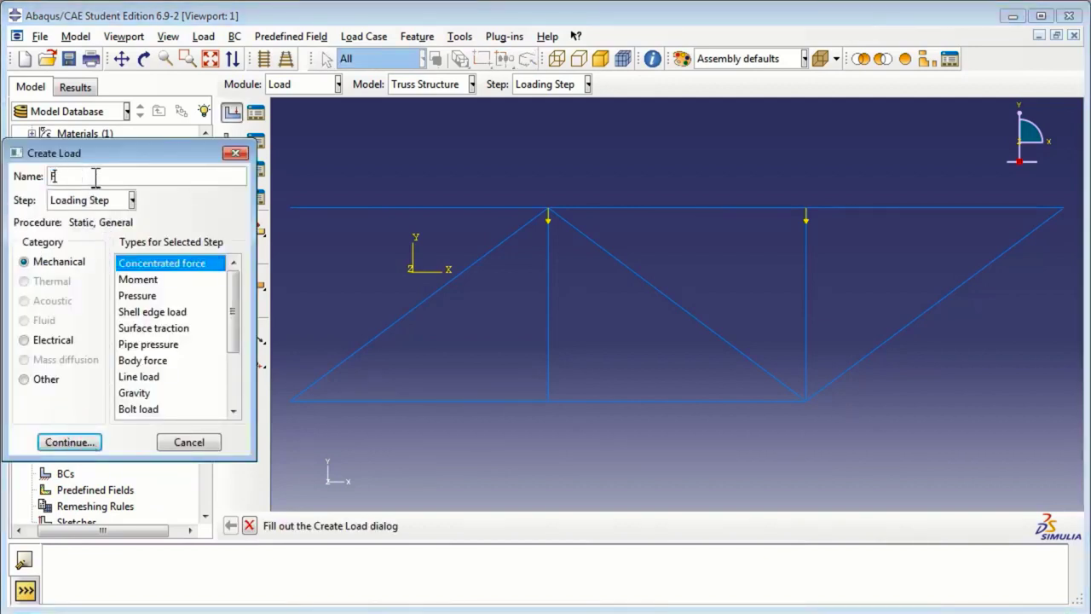
{"action": "type", "text": "orce3"}
{"action": "left_click", "coordinate": [85, 444]}
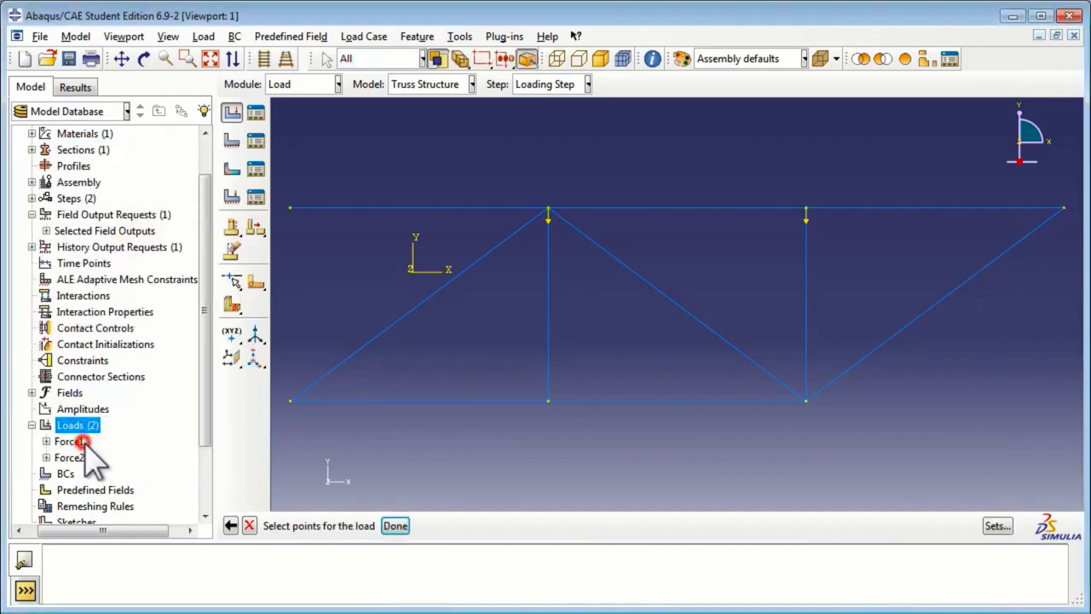
- Apply Force3 to the right end joint of the truss's upper chord with CF2 set to -6000, and save the load
{"action": "left_click", "coordinate": [1063, 207]}
{"action": "left_click", "coordinate": [397, 526]}
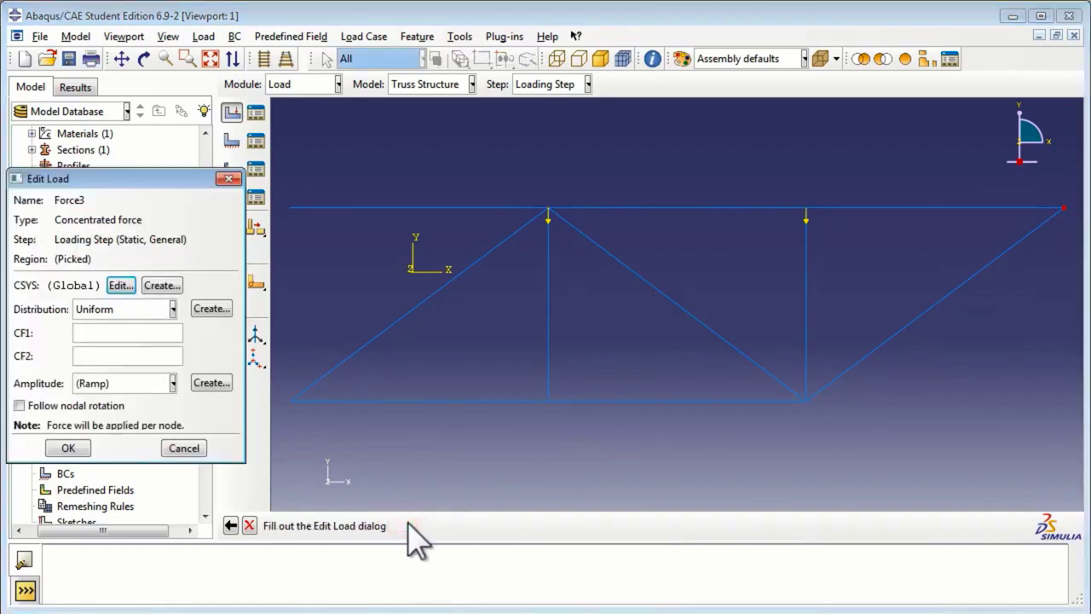
{"action": "left_click", "coordinate": [134, 354]}
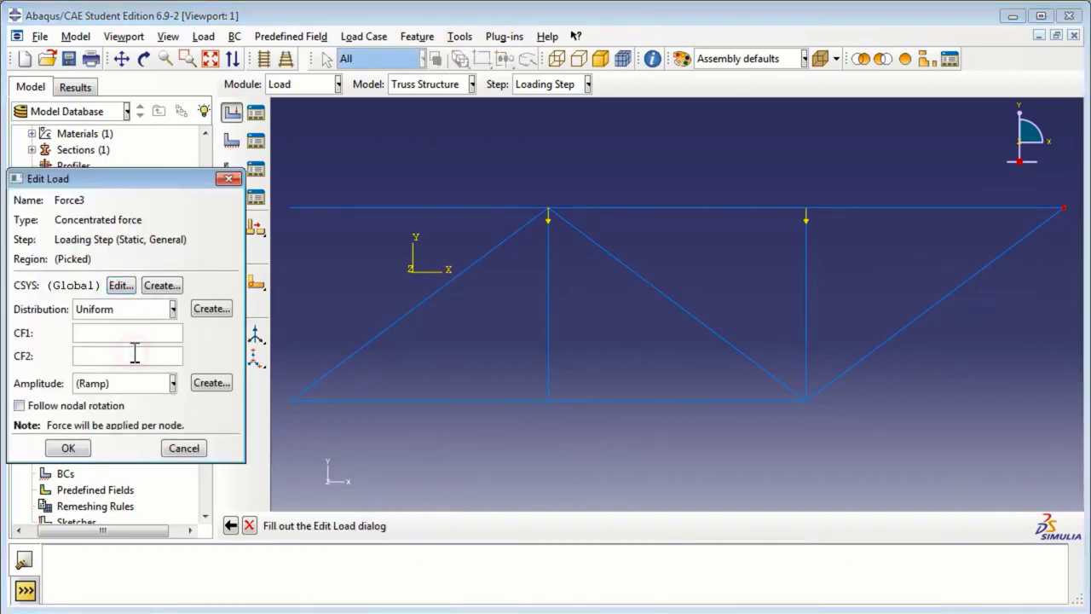
{"action": "type", "text": "-6000"}
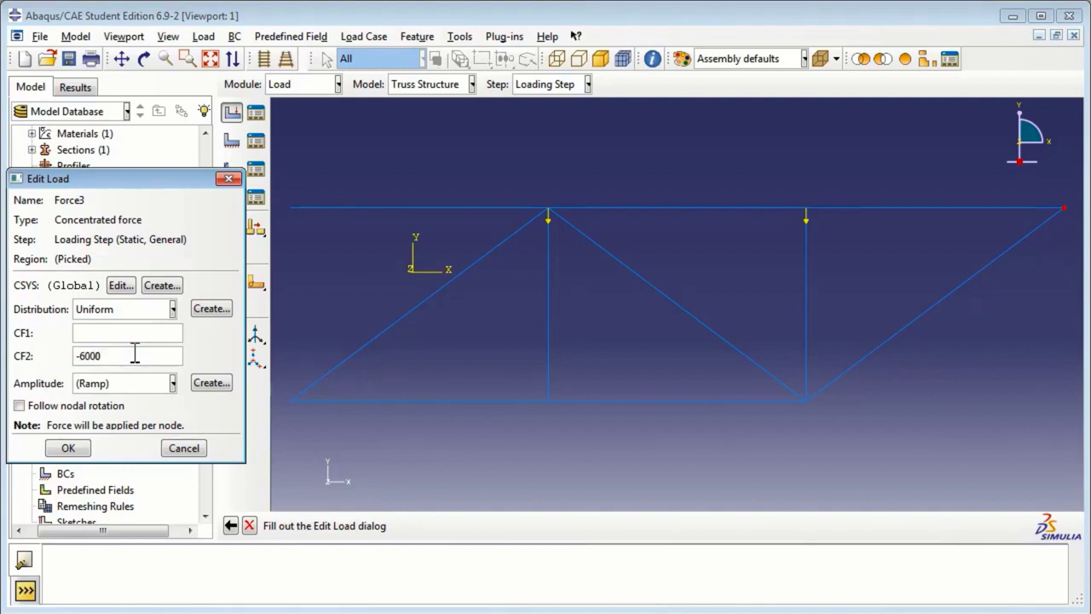
{"action": "left_click", "coordinate": [78, 444]}
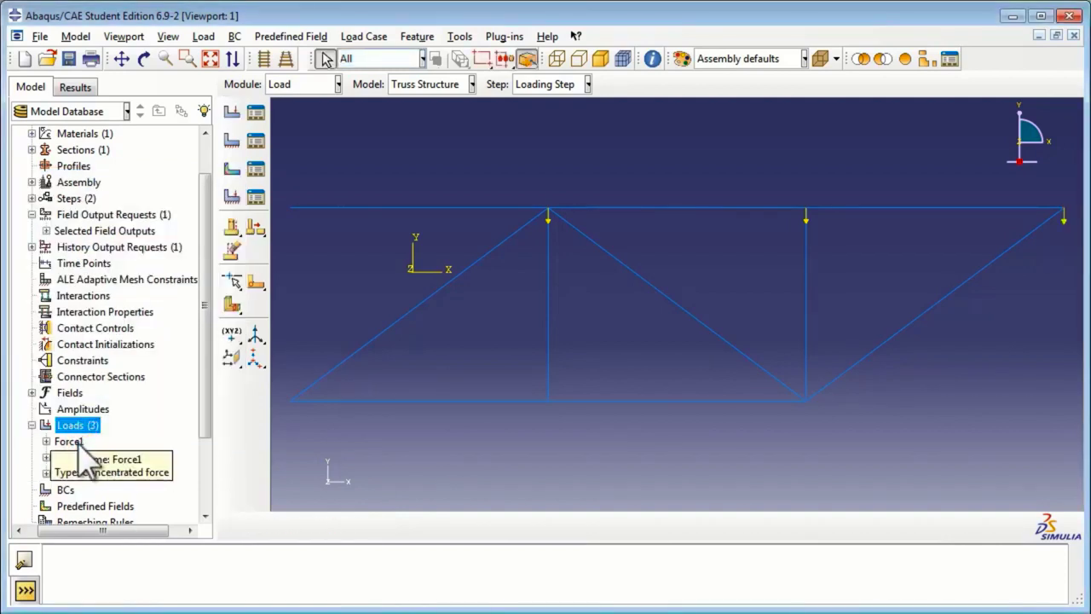
{"action": "left_click", "coordinate": [32, 424]}
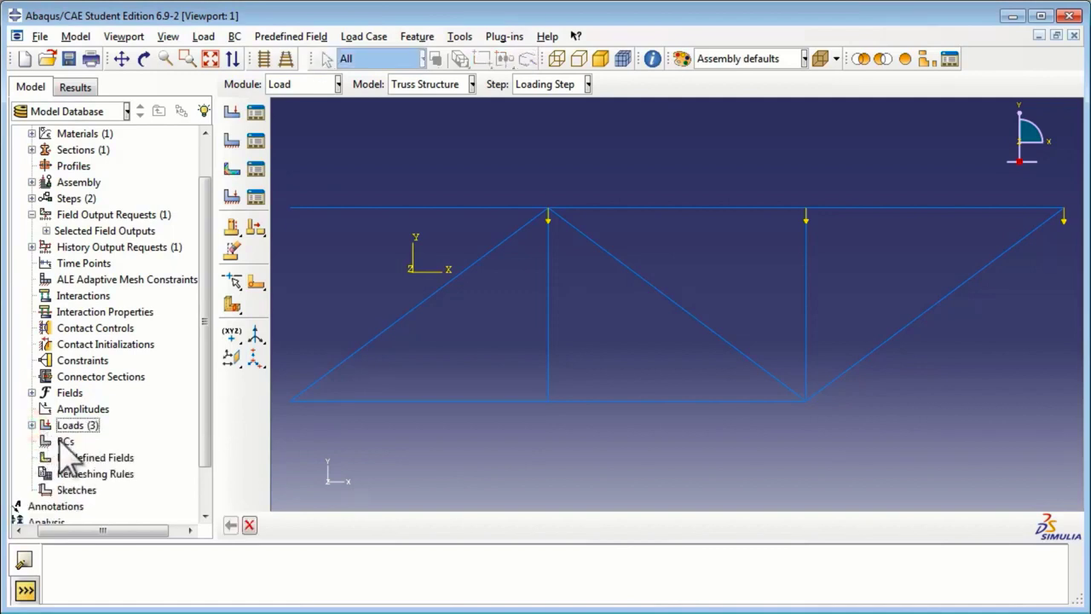
- Start a mechanical Displacement/Rotation boundary condition named Pin in the Initial step
{"action": "left_click", "coordinate": [63, 441]}
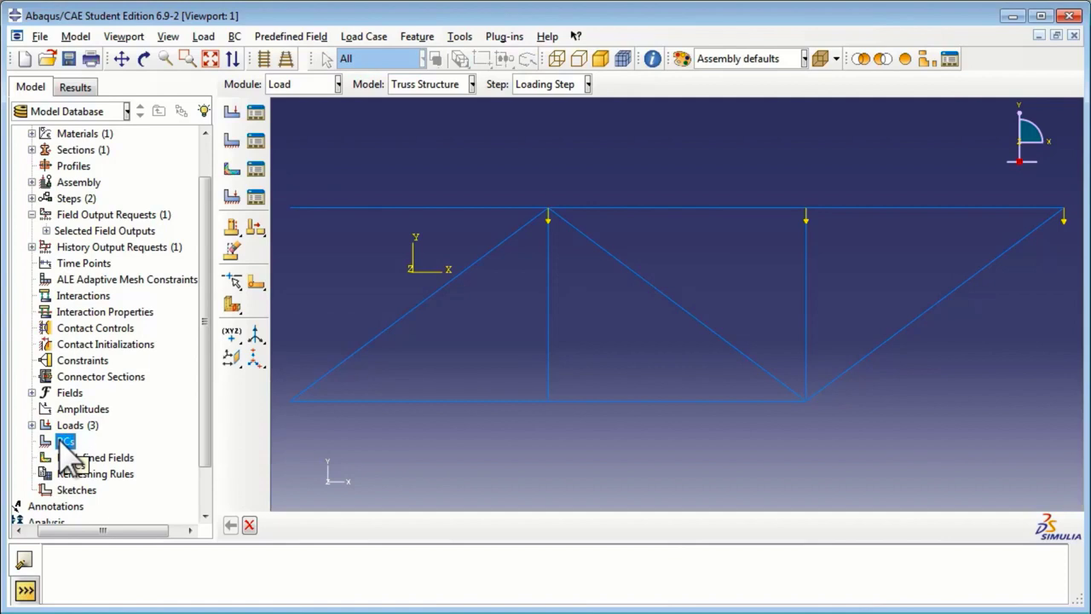
{"action": "double_click", "coordinate": [64, 442]}
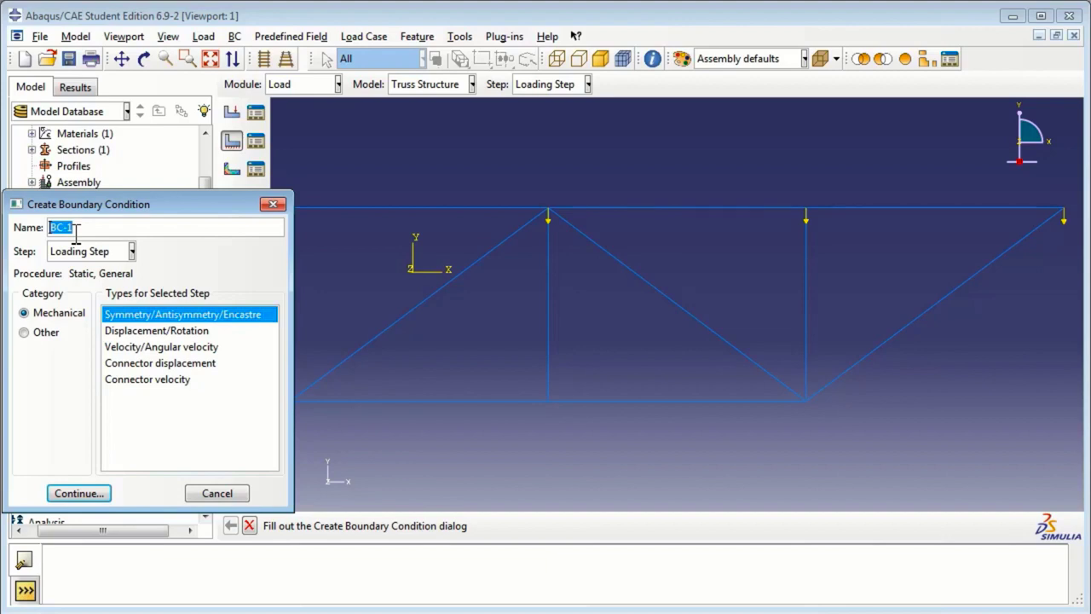
{"action": "type", "text": "Pin"}
{"action": "left_click", "coordinate": [77, 249]}
{"action": "left_click", "coordinate": [73, 269]}
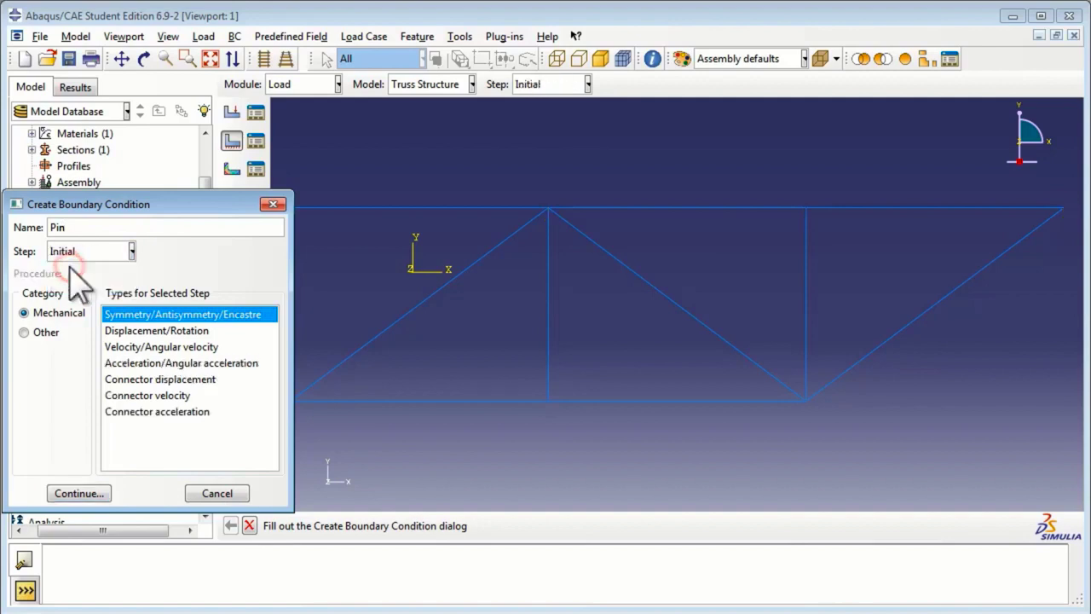
{"action": "left_click", "coordinate": [53, 313]}
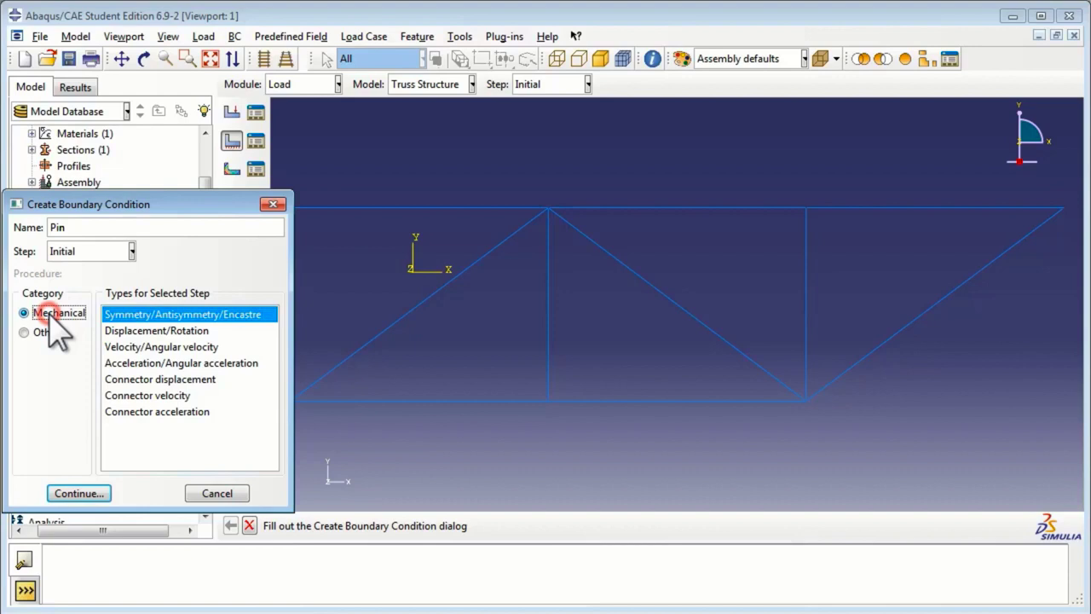
{"action": "left_click", "coordinate": [166, 330]}
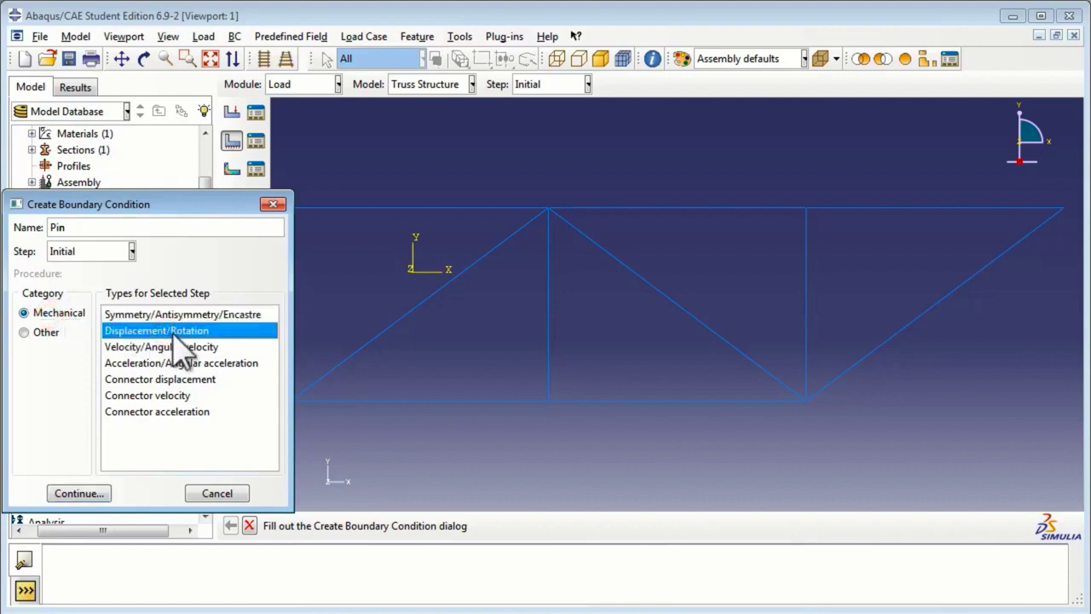
{"action": "left_click", "coordinate": [93, 495]}
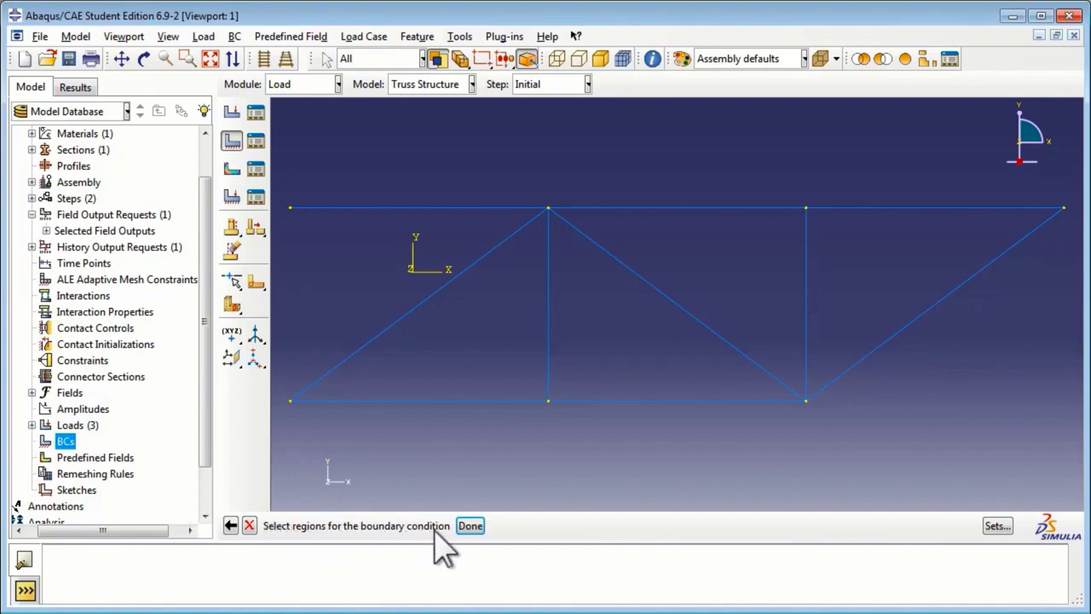
- Apply Pin to the left end joints of the truss's upper and lower chords, constrain U1 and U2, and save it
{"action": "left_click", "coordinate": [291, 209]}
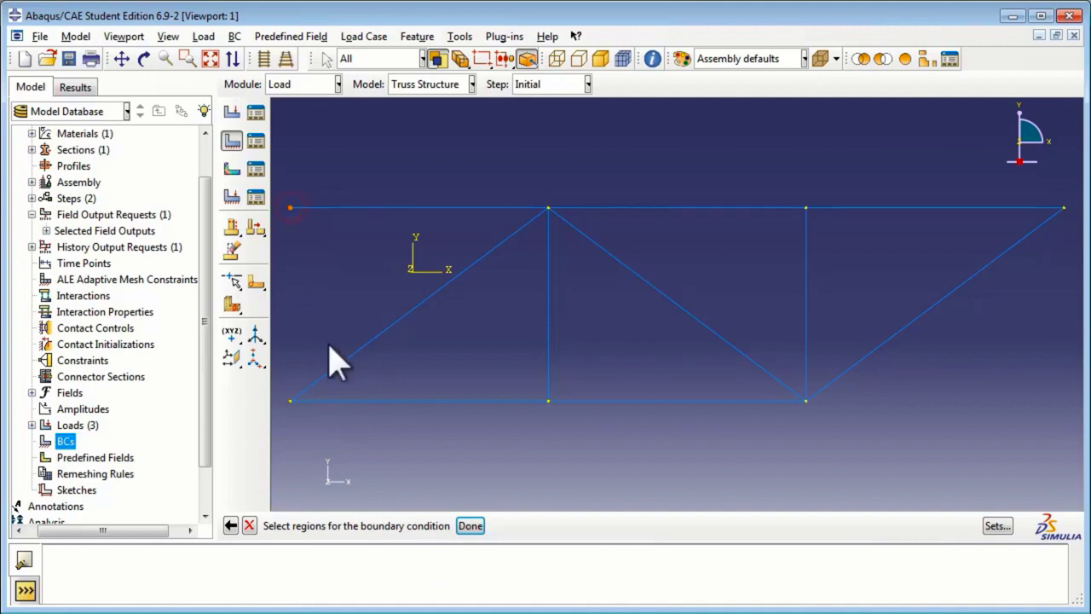
{"action": "left_click", "coordinate": [291, 401]}
{"action": "left_click", "coordinate": [477, 524]}
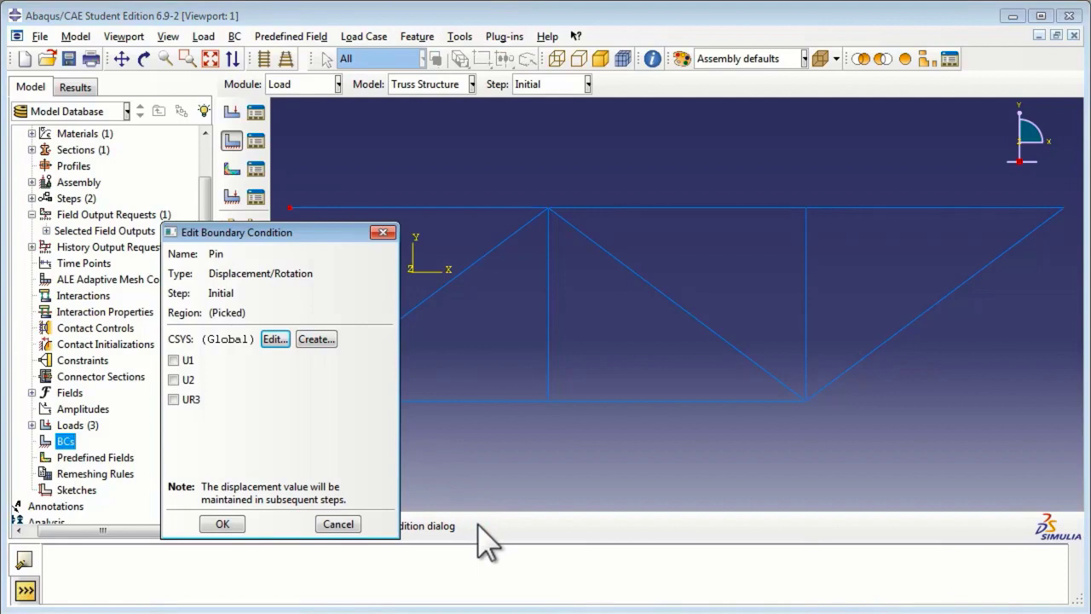
{"action": "left_click", "coordinate": [174, 361]}
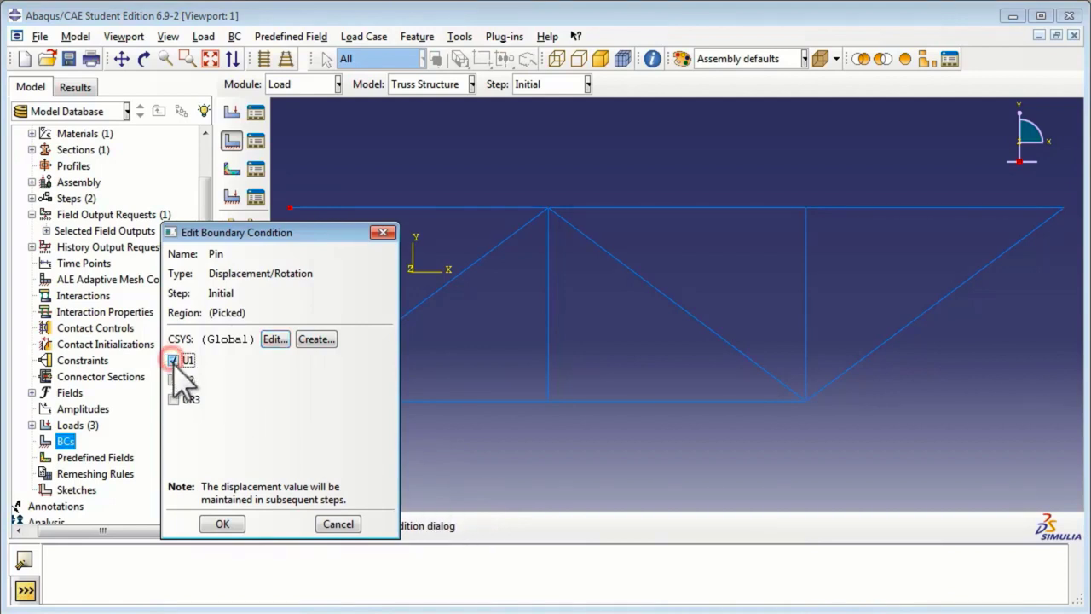
{"action": "left_click", "coordinate": [175, 380]}
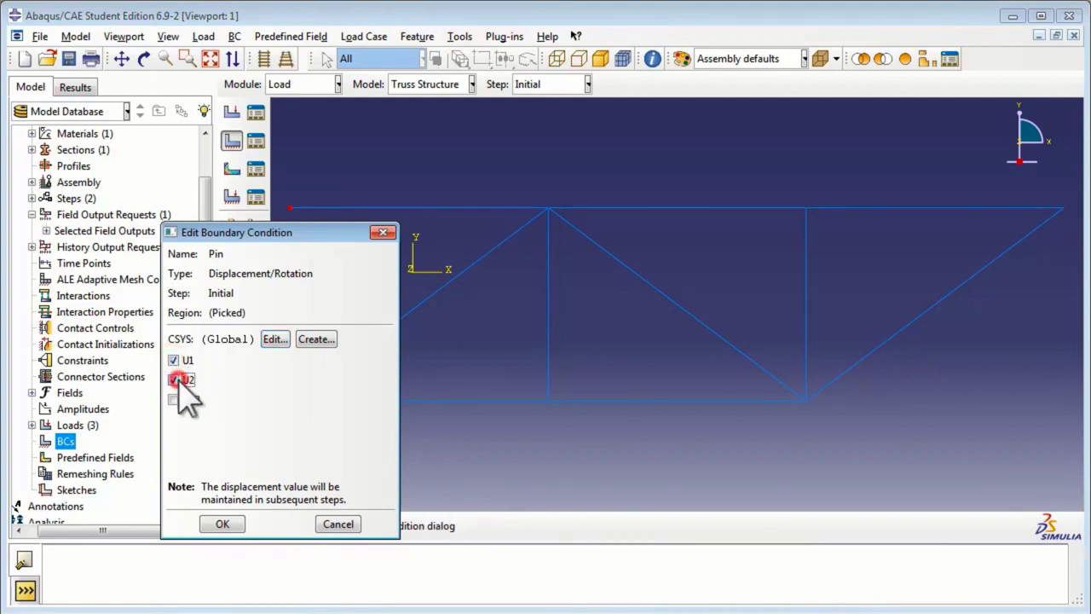
{"action": "left_click", "coordinate": [232, 522]}
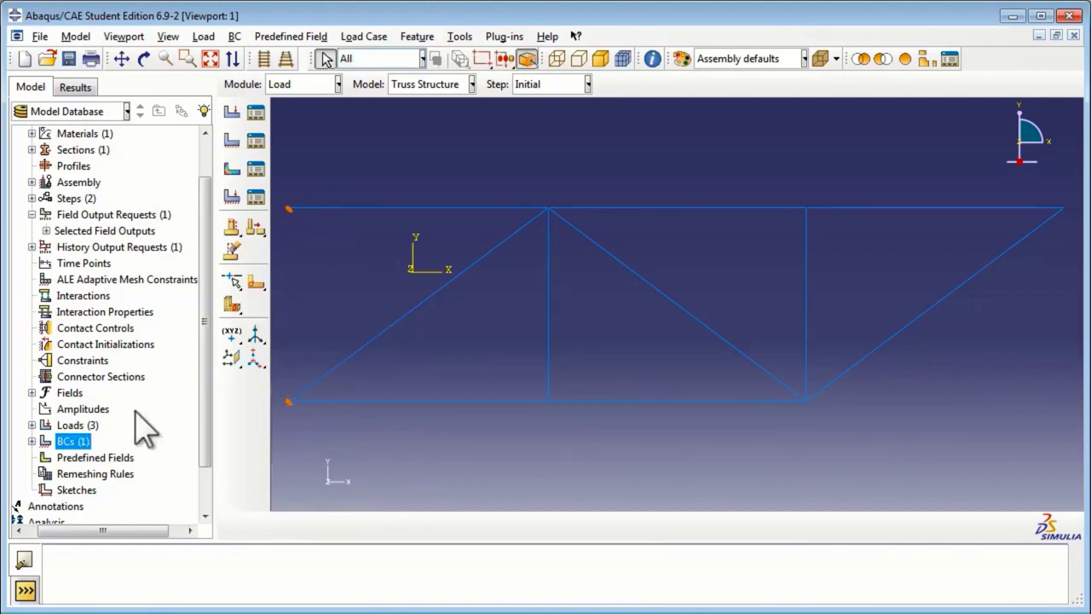
{"action": "left_click", "coordinate": [32, 441]}
{"action": "left_click", "coordinate": [59, 457]}
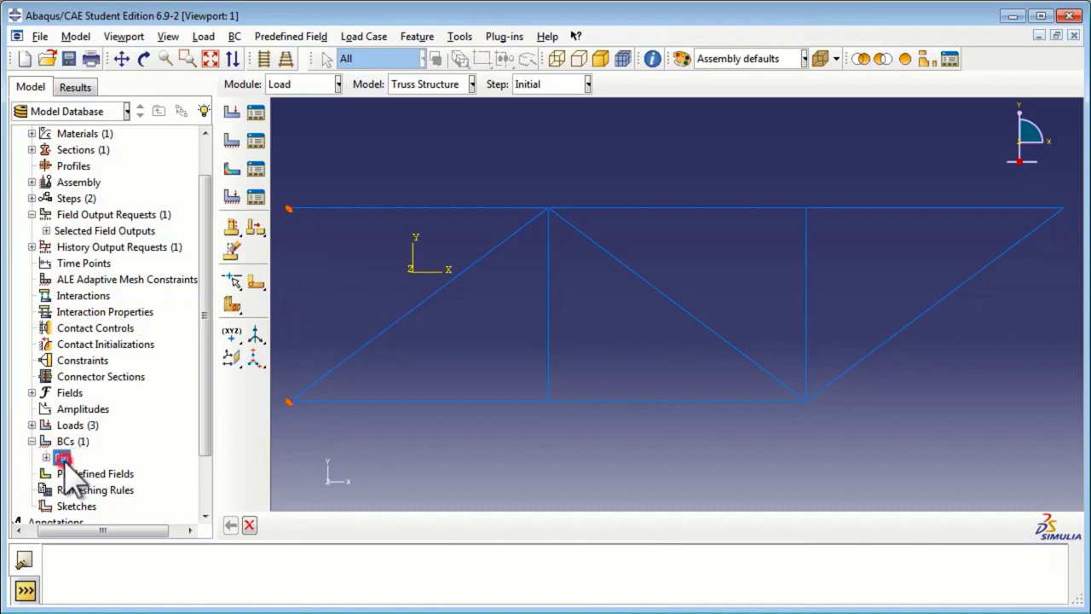
{"action": "left_click", "coordinate": [31, 441]}
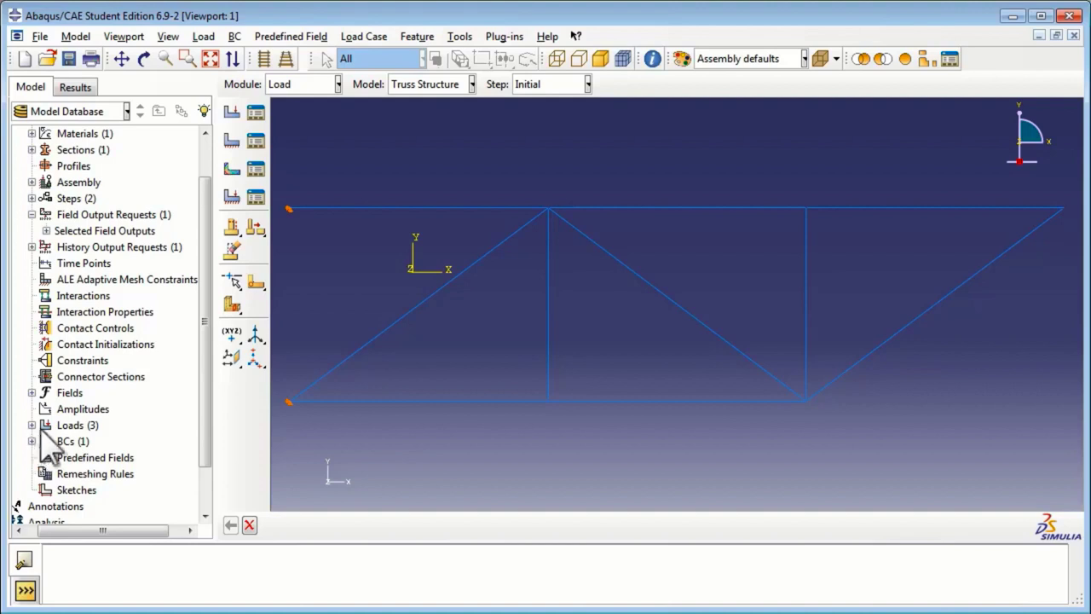
- Open the mesh of the Truss part to work on it in the Mesh module
{"action": "scroll", "coordinate": [49, 433], "scroll_direction": "down", "scroll_amount": 2}
{"action": "scroll", "coordinate": [48, 421], "scroll_direction": "up", "scroll_amount": 5}
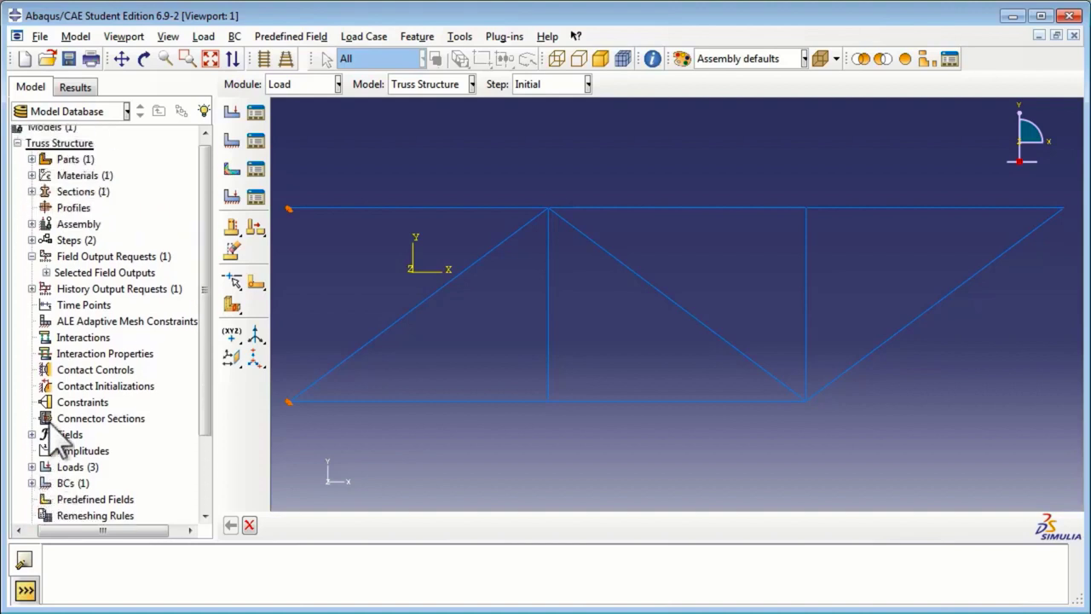
{"action": "left_click", "coordinate": [32, 166]}
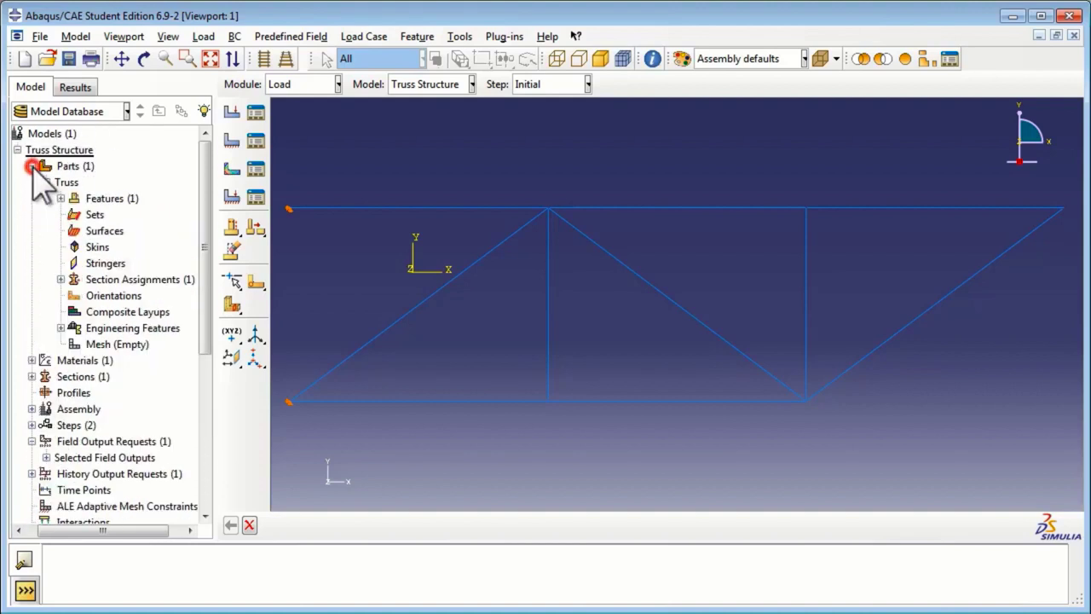
{"action": "left_click", "coordinate": [99, 345]}
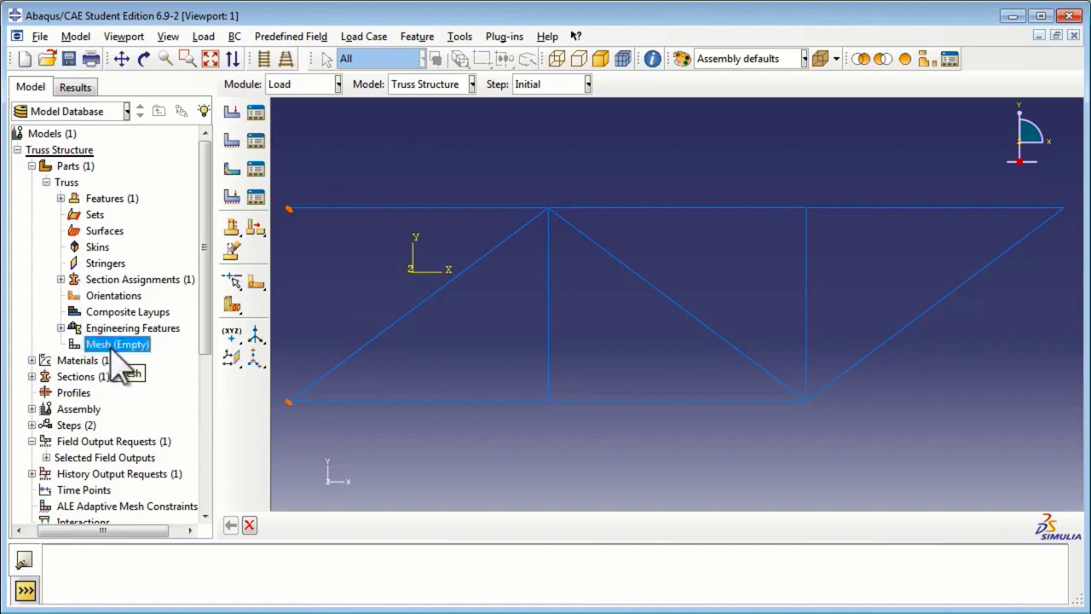
{"action": "double_click", "coordinate": [106, 345]}
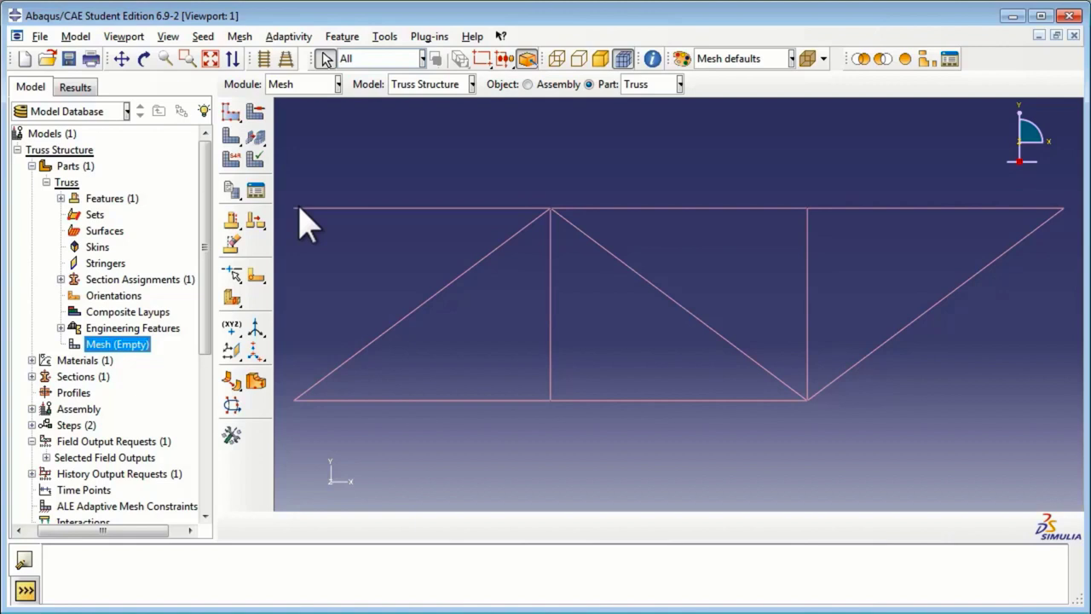
- Assign the linear Standard element type from the Truss family (T2D2) to all members of the truss
{"action": "left_click", "coordinate": [239, 37]}
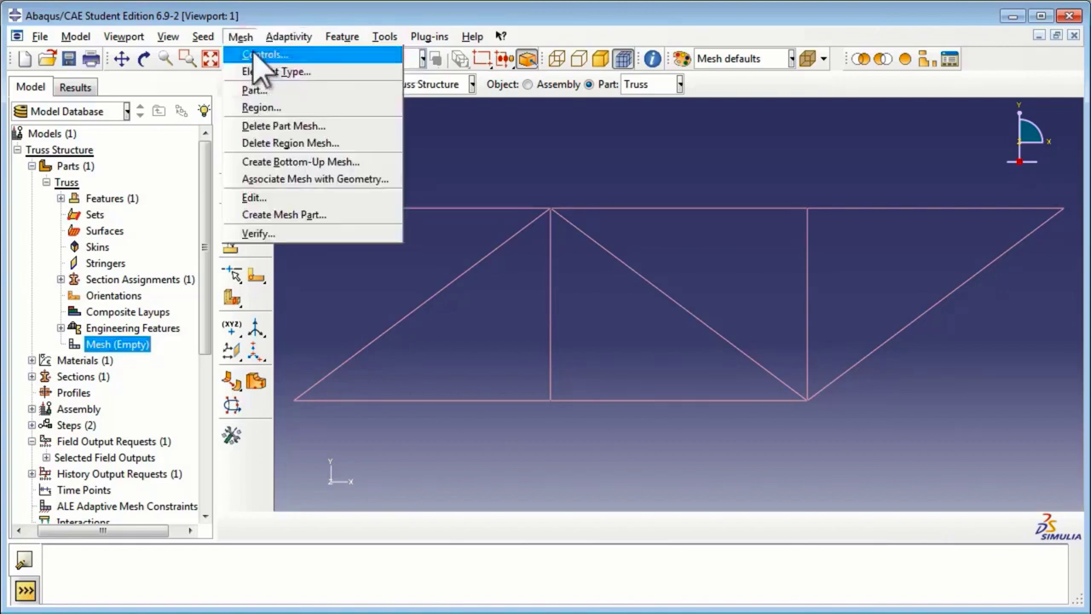
{"action": "left_click", "coordinate": [266, 72]}
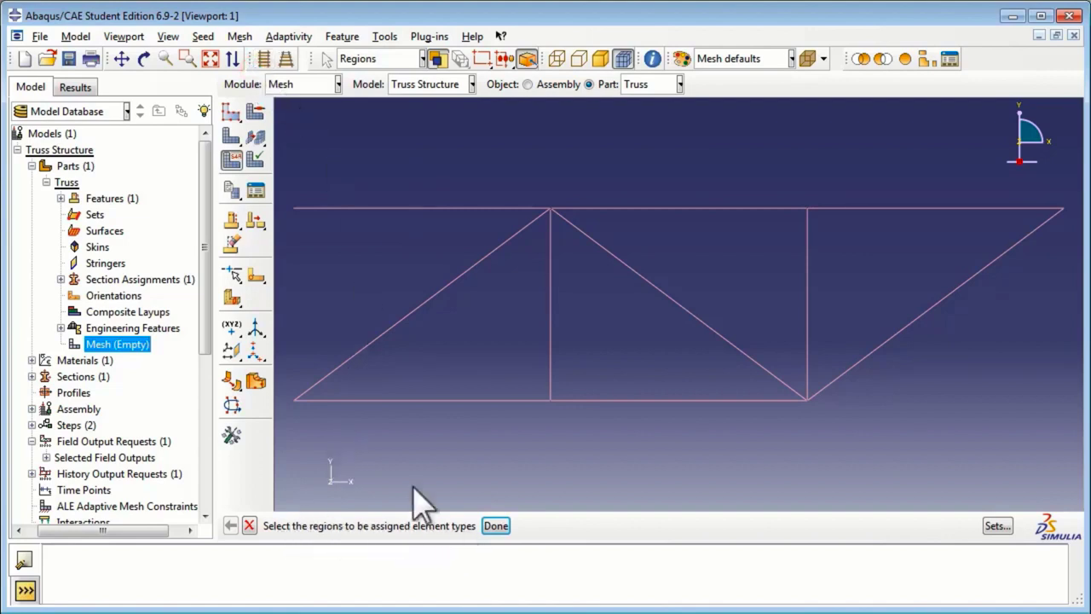
{"action": "left_click_drag", "start_coordinate": [279, 173], "coordinate": [1081, 432]}
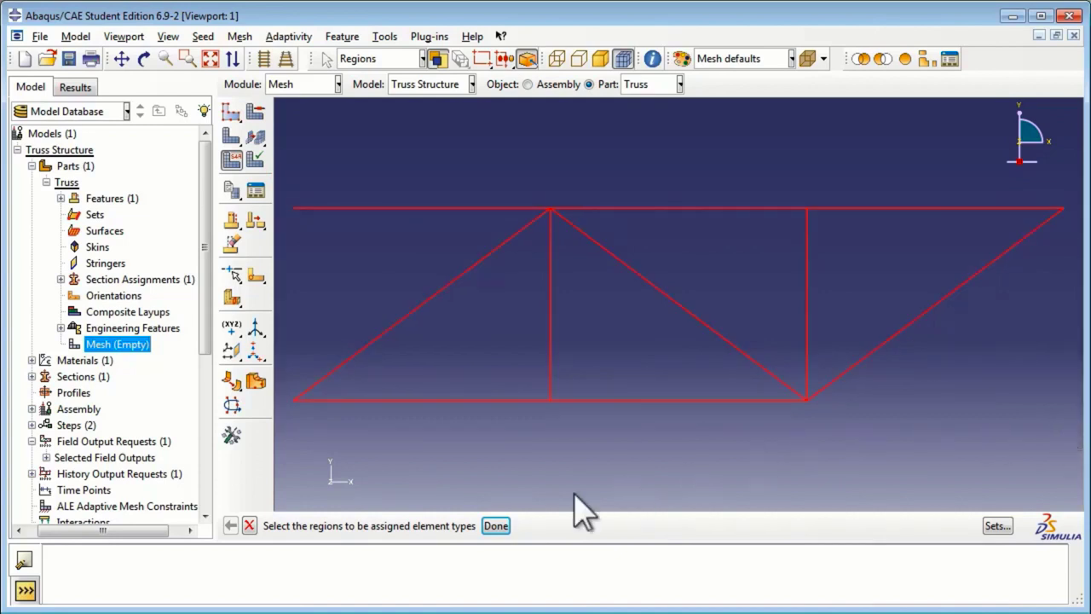
{"action": "left_click", "coordinate": [496, 526]}
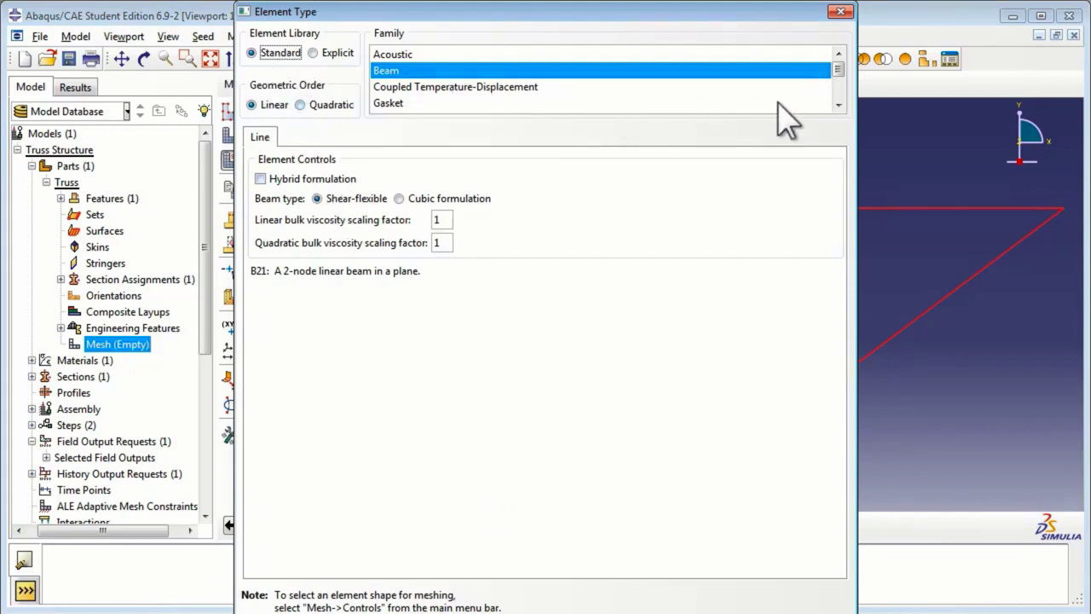
{"action": "left_click_drag", "start_coordinate": [840, 68], "coordinate": [841, 96]}
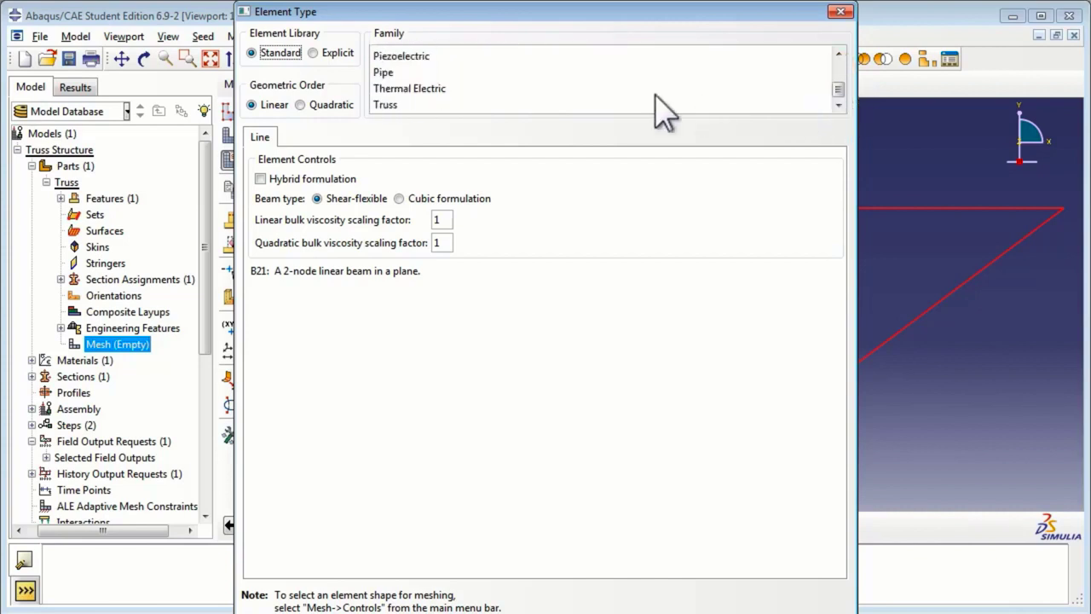
{"action": "left_click", "coordinate": [426, 105]}
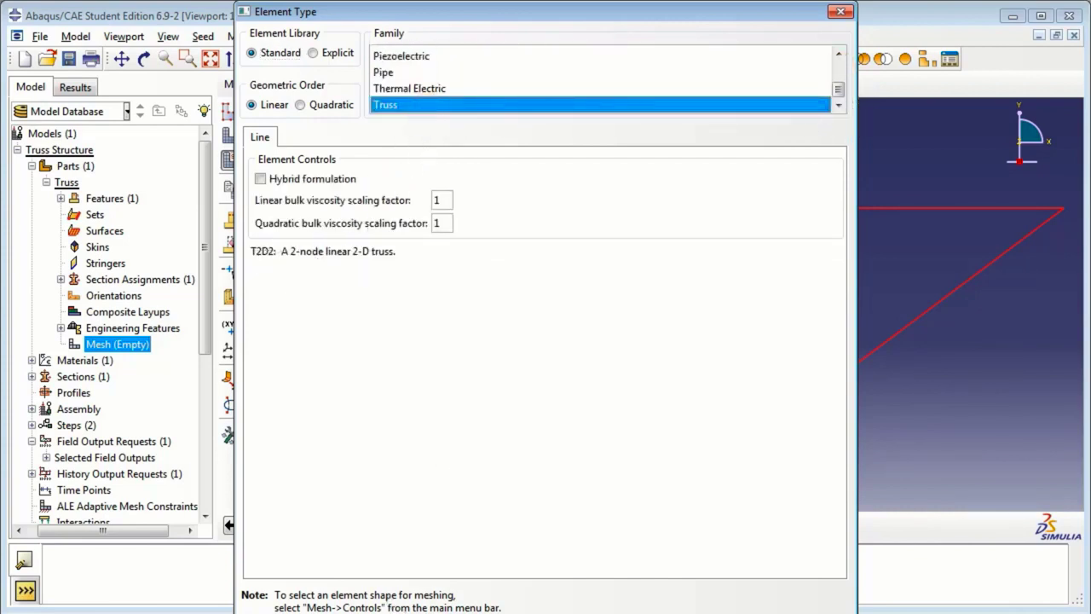
{"action": "key", "text": "Return"}
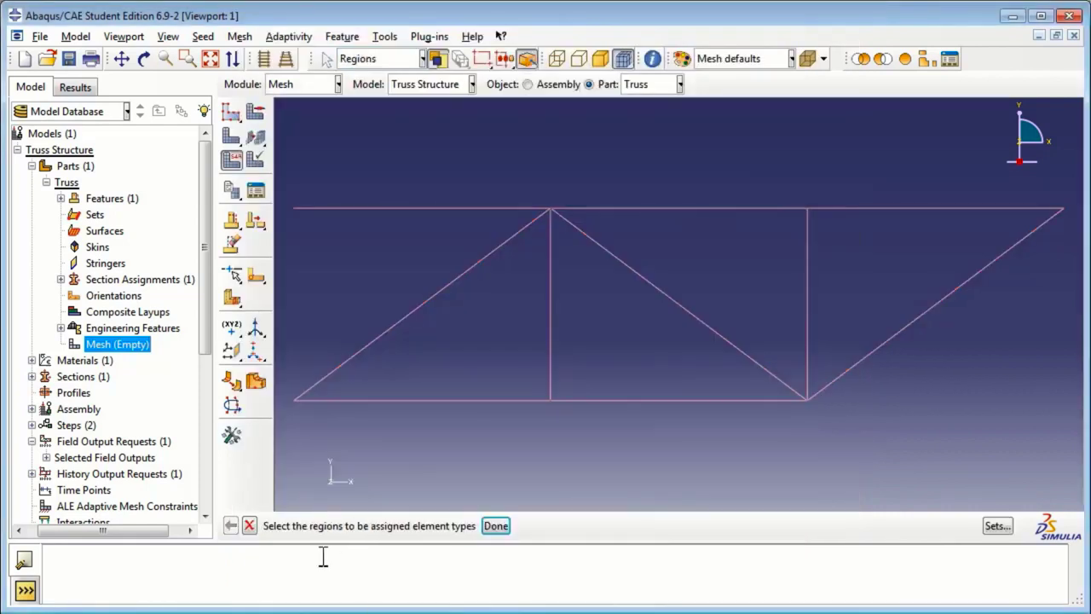
{"action": "left_click", "coordinate": [496, 525]}
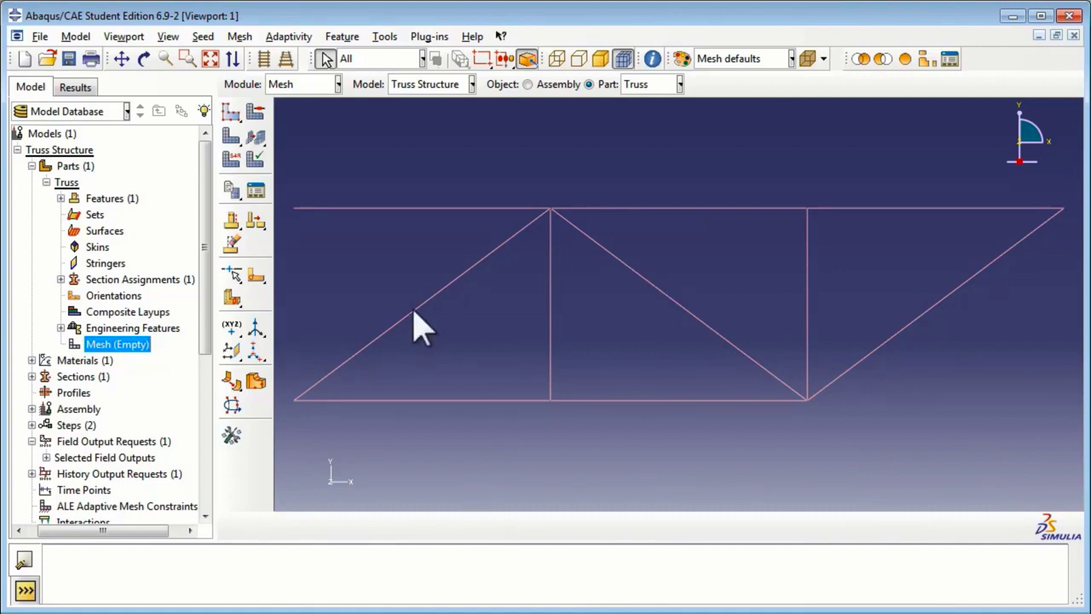
- Seed all edges of the truss by number with 1 element along each edge
{"action": "left_click", "coordinate": [205, 38]}
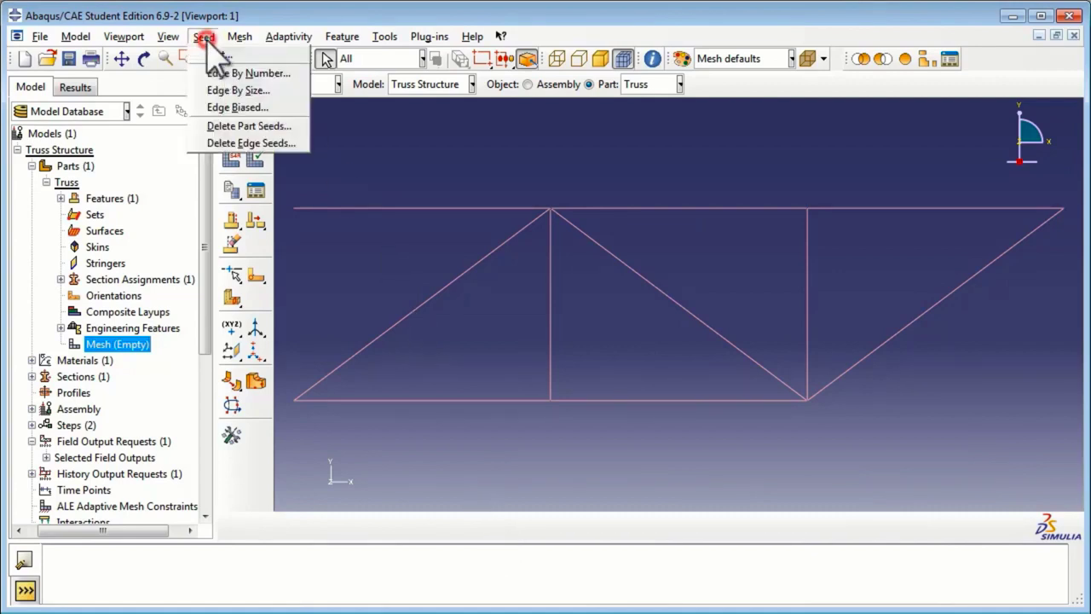
{"action": "left_click", "coordinate": [238, 71]}
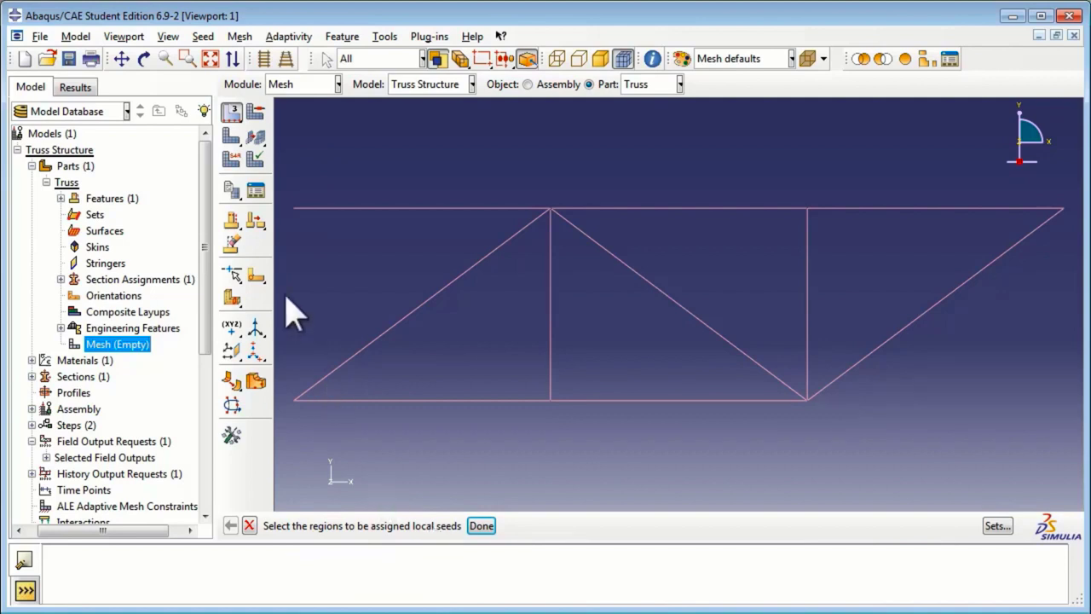
{"action": "left_click_drag", "start_coordinate": [279, 186], "coordinate": [1072, 446]}
{"action": "left_click", "coordinate": [482, 526]}
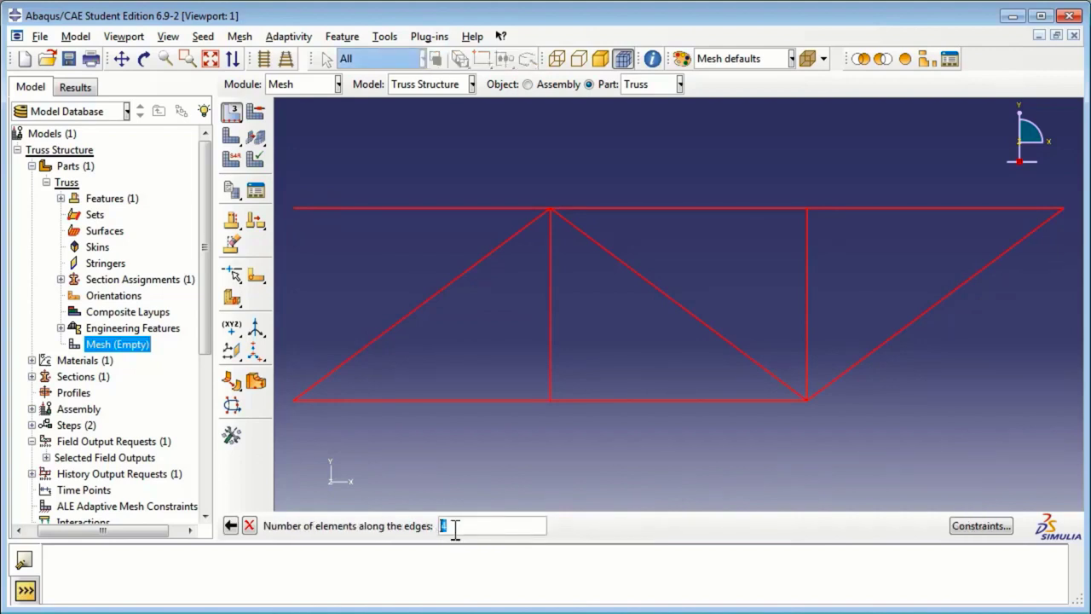
{"action": "type", "text": "1"}
{"action": "key", "text": "Return"}
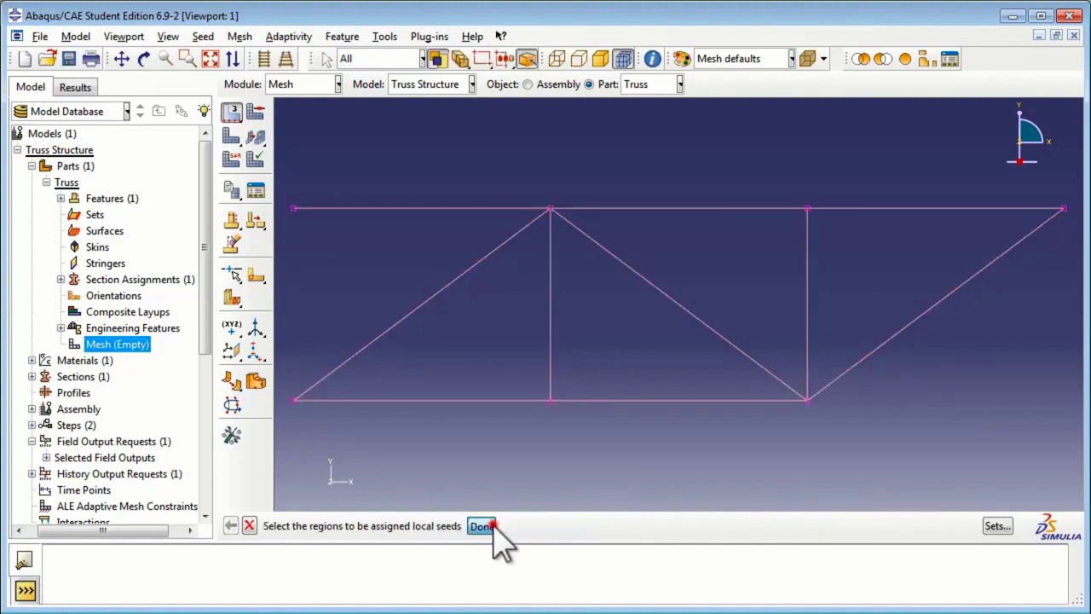
{"action": "left_click", "coordinate": [484, 525]}
- Generate the mesh on the Truss part
{"action": "left_click", "coordinate": [240, 36]}
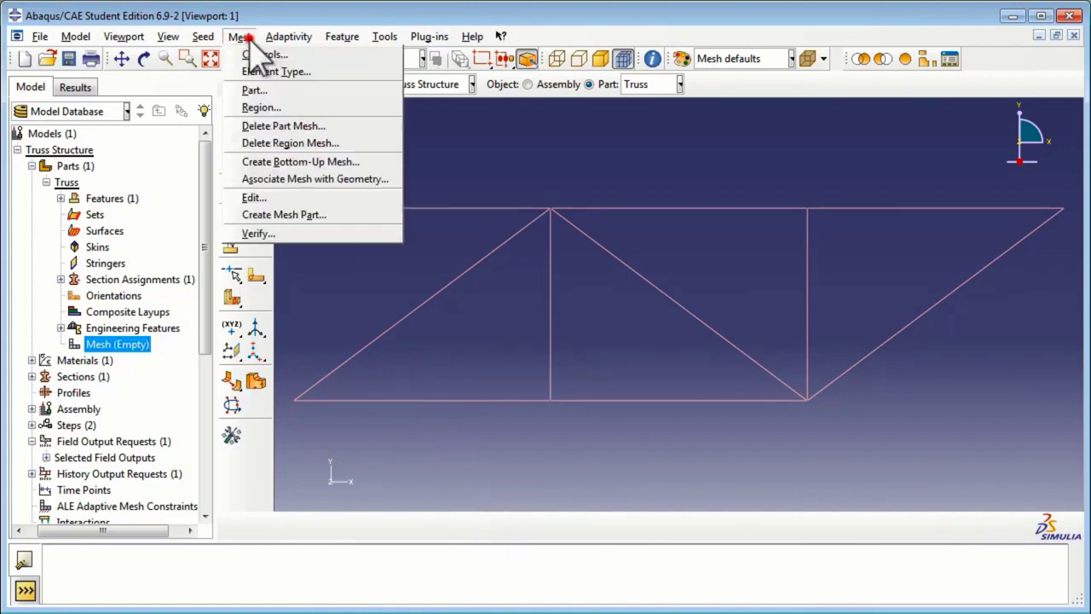
{"action": "left_click", "coordinate": [265, 88]}
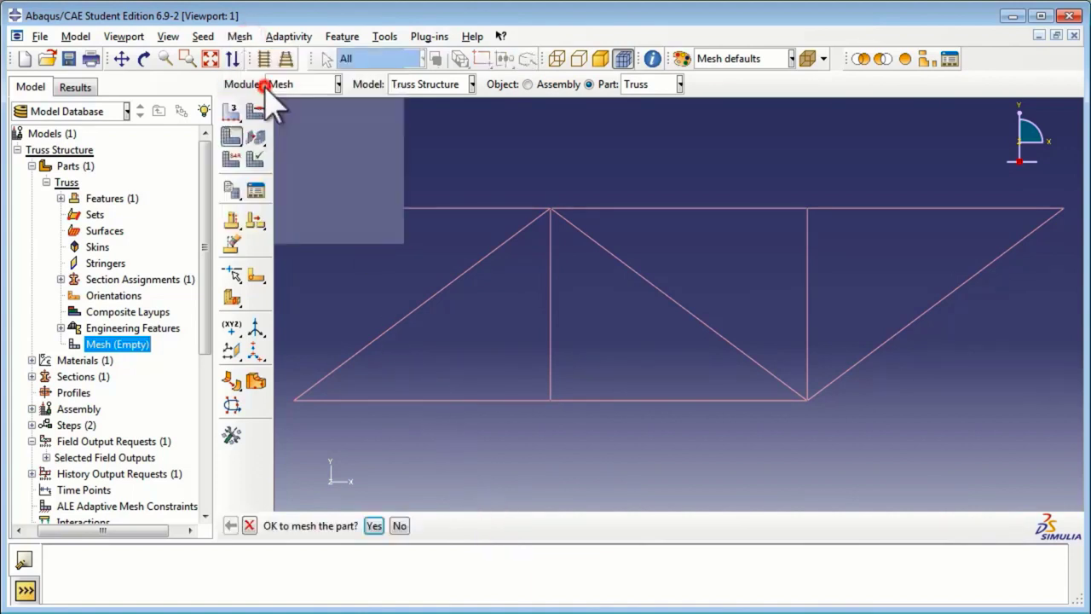
{"action": "left_click", "coordinate": [373, 525]}
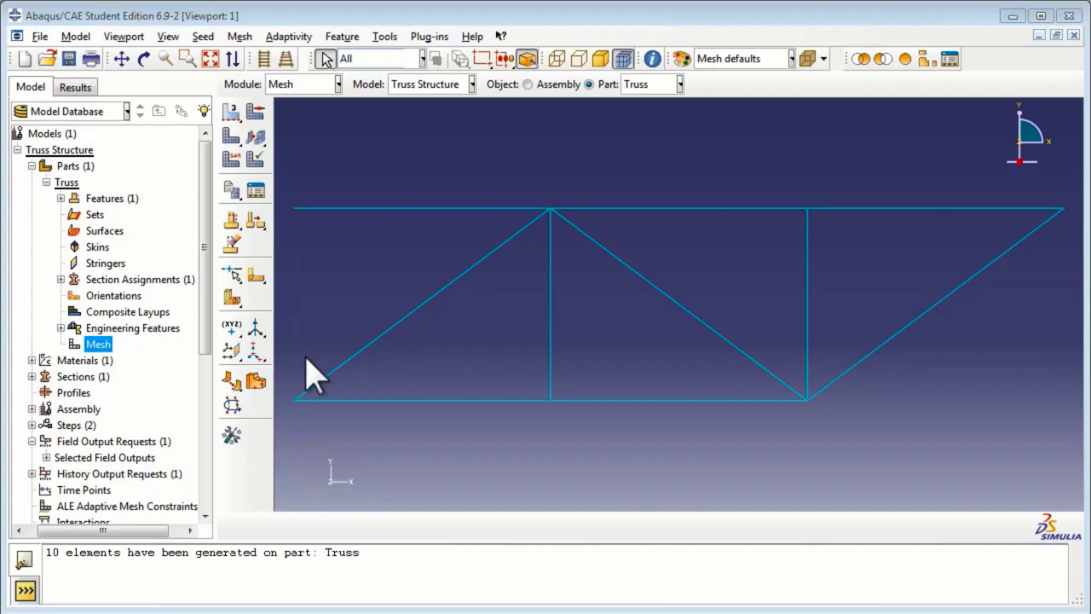
- Create an analysis job named TrussAnalysisJob with the Truss Structure model as its source
{"action": "scroll", "coordinate": [205, 503], "scroll_direction": "down", "scroll_amount": 6}
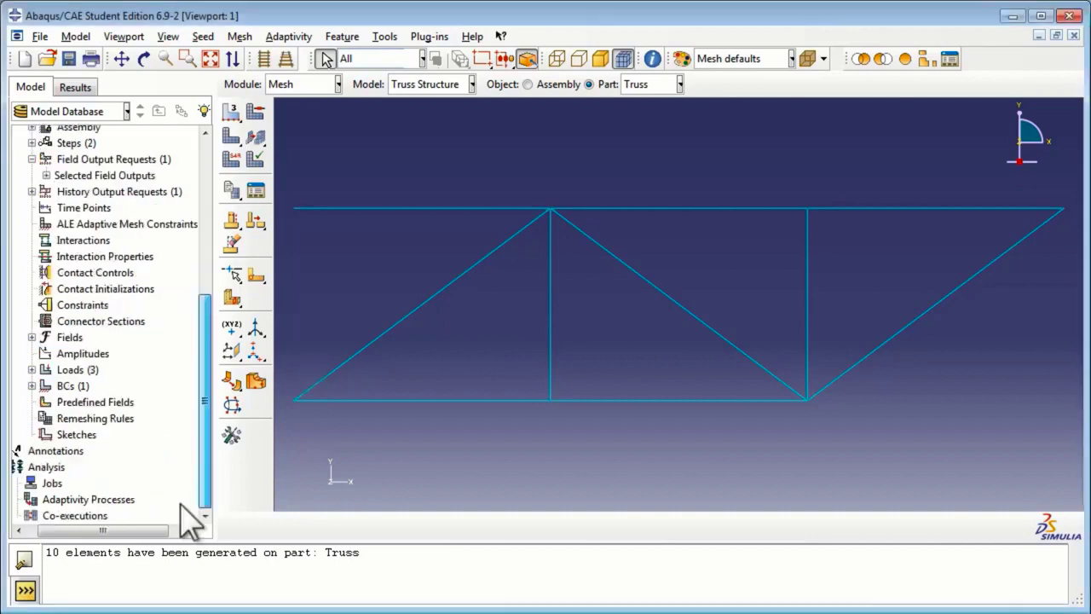
{"action": "double_click", "coordinate": [57, 483]}
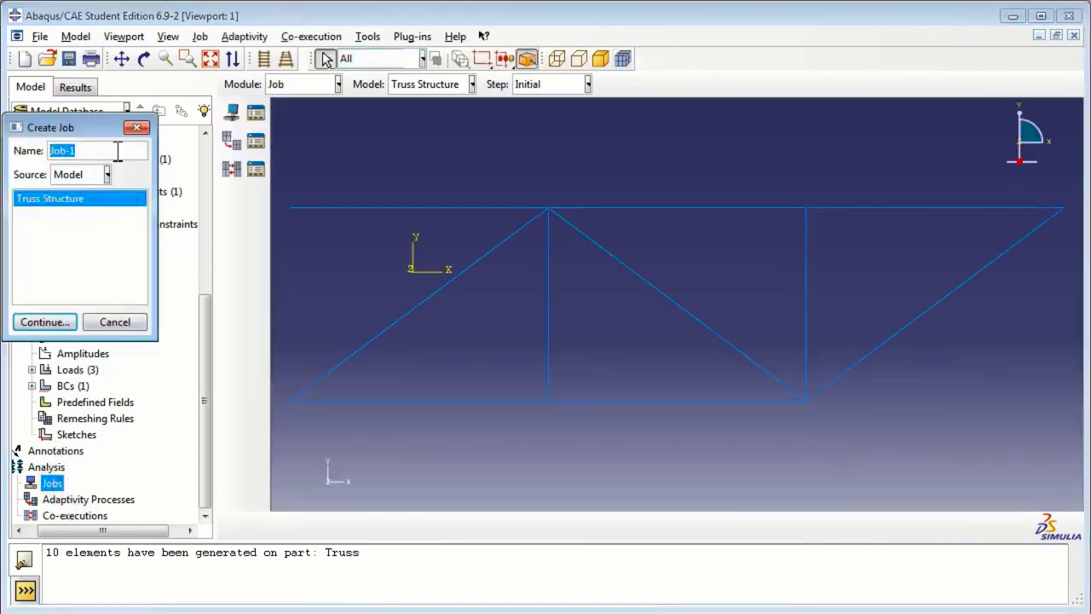
{"action": "type", "text": "TrussAnalysis"}
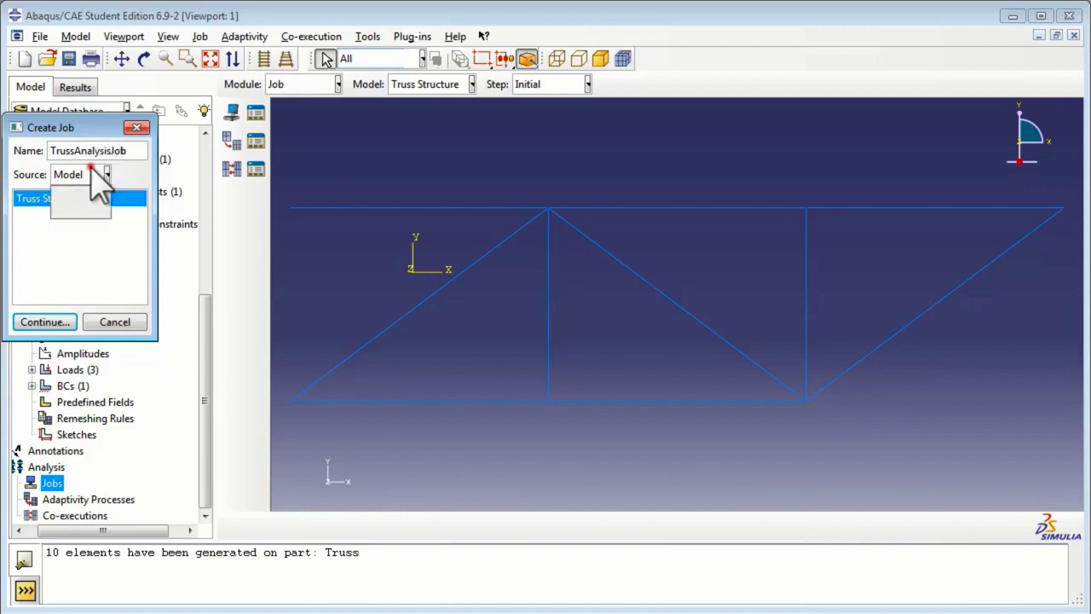
{"action": "left_click", "coordinate": [97, 175]}
{"action": "left_click", "coordinate": [92, 172]}
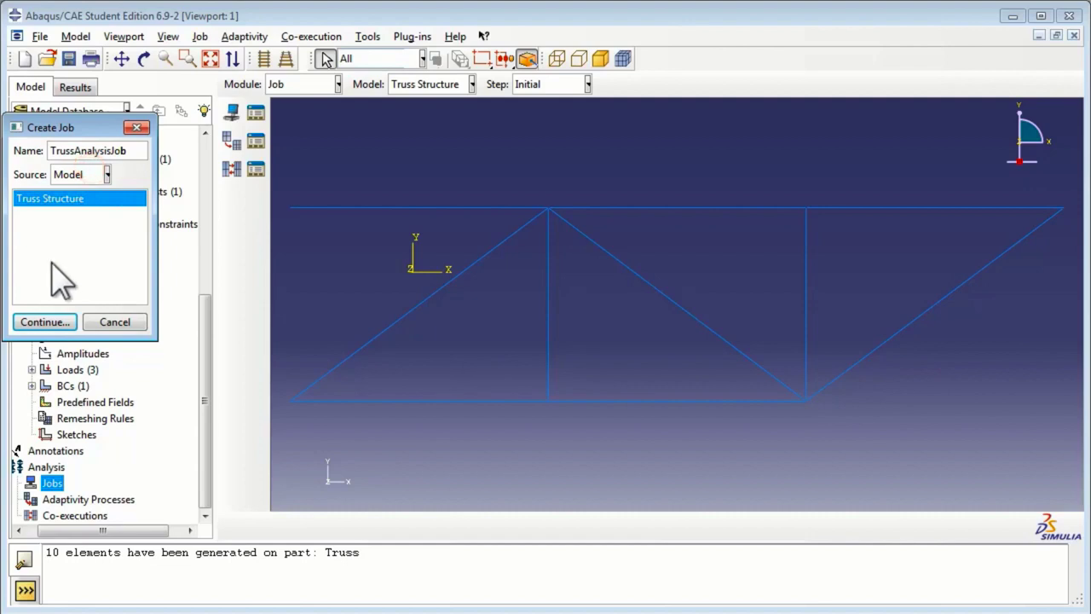
{"action": "left_click", "coordinate": [47, 321]}
- Describe the job as "Analysis of truss under concentrated loads", keep it a full analysis, and save it
{"action": "left_click", "coordinate": [81, 224]}
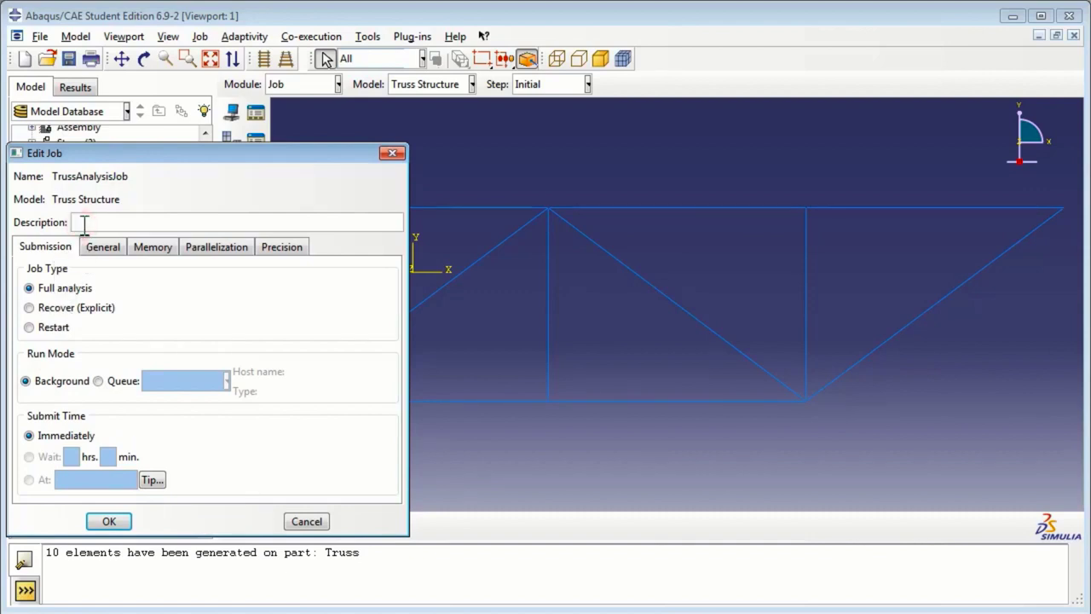
{"action": "type", "text": "Analysis of truss under concent"}
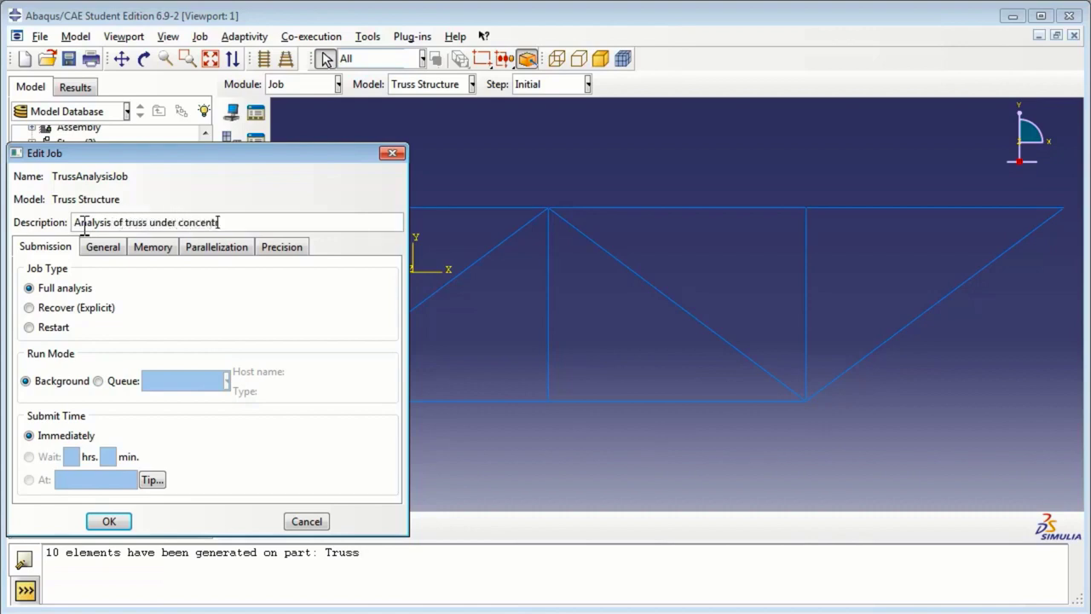
{"action": "type", "text": "rated loads"}
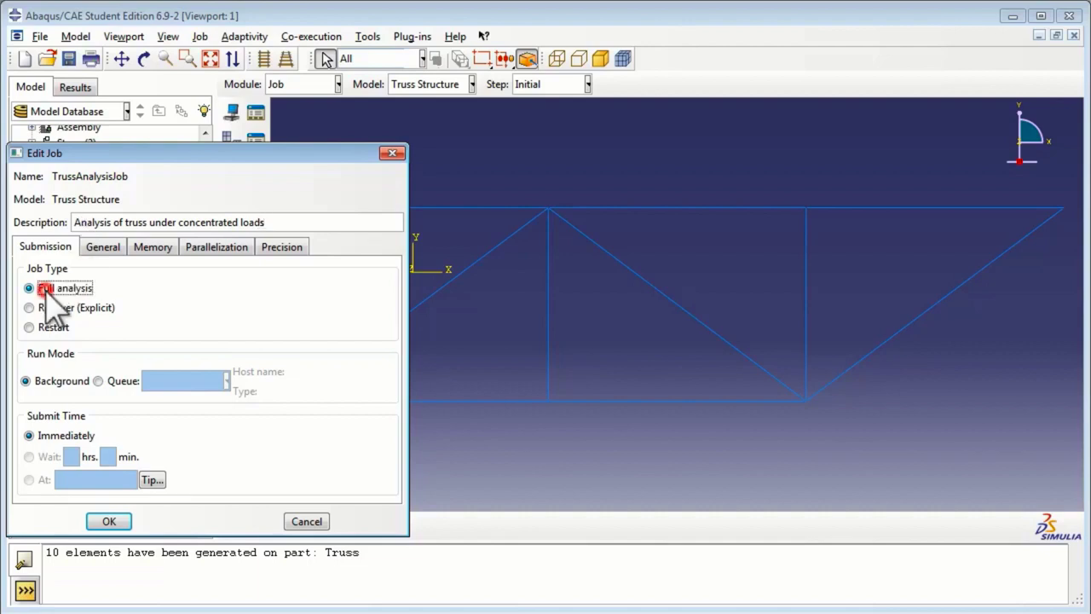
{"action": "left_click", "coordinate": [110, 520]}
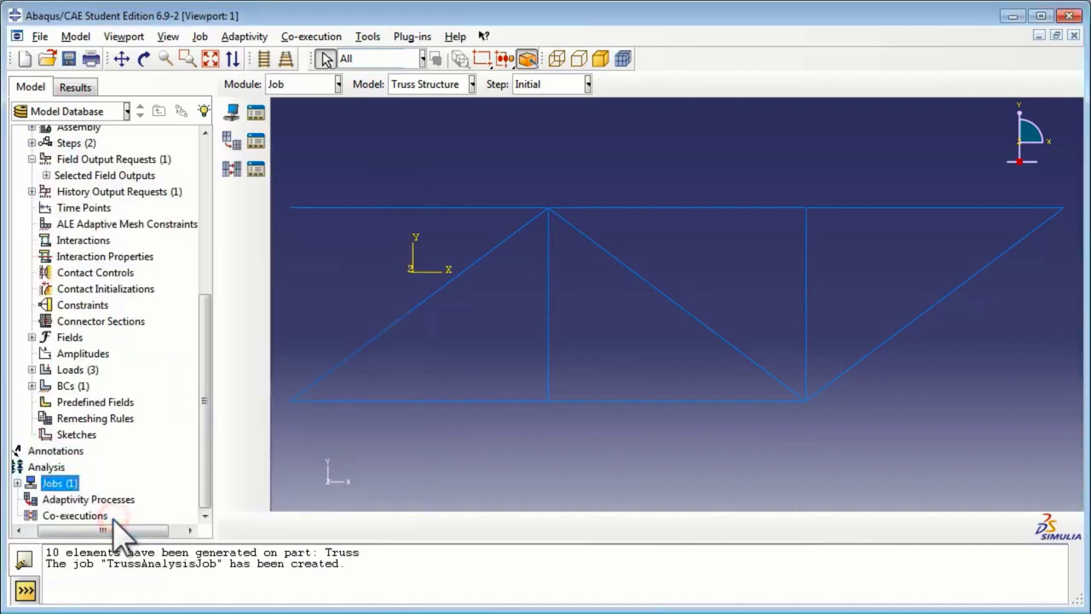
- Submit TrussAnalysisJob for analysis and allow its existing job files to be overwritten
{"action": "left_click", "coordinate": [17, 483]}
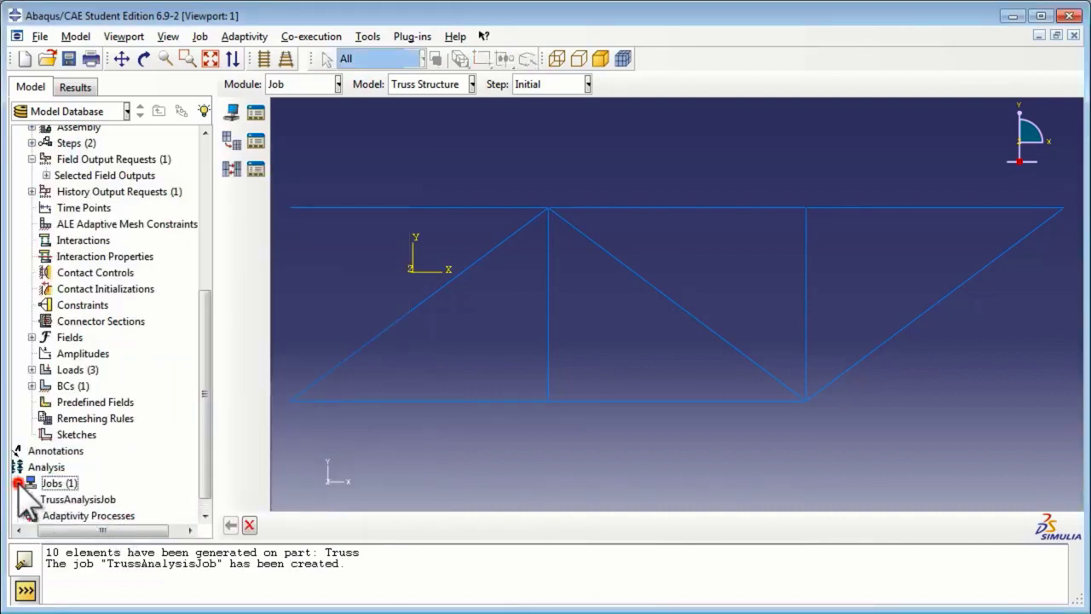
{"action": "left_click", "coordinate": [101, 482]}
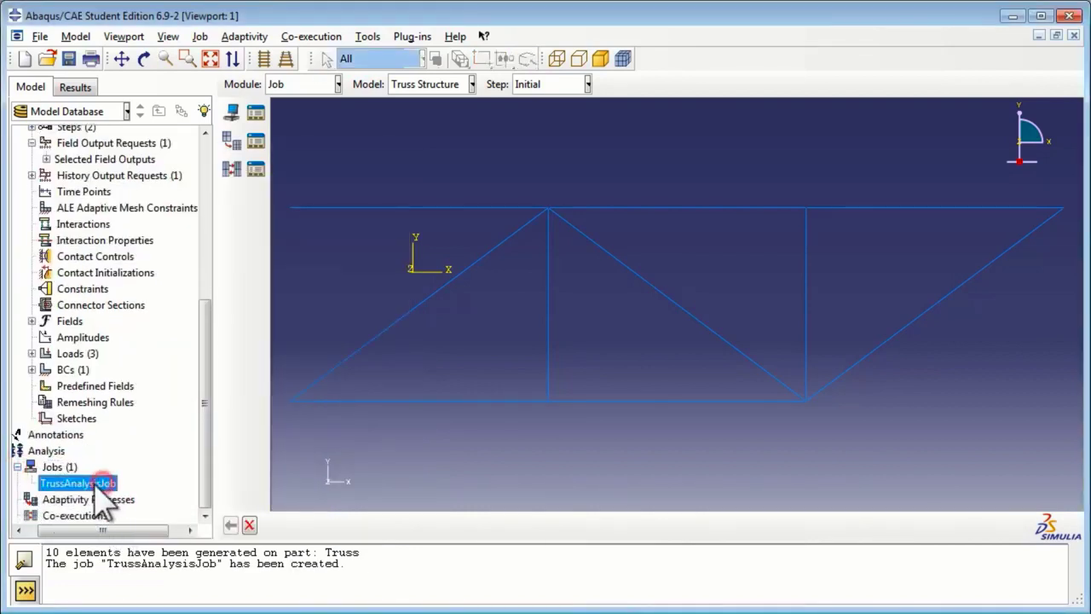
{"action": "right_click", "coordinate": [93, 487]}
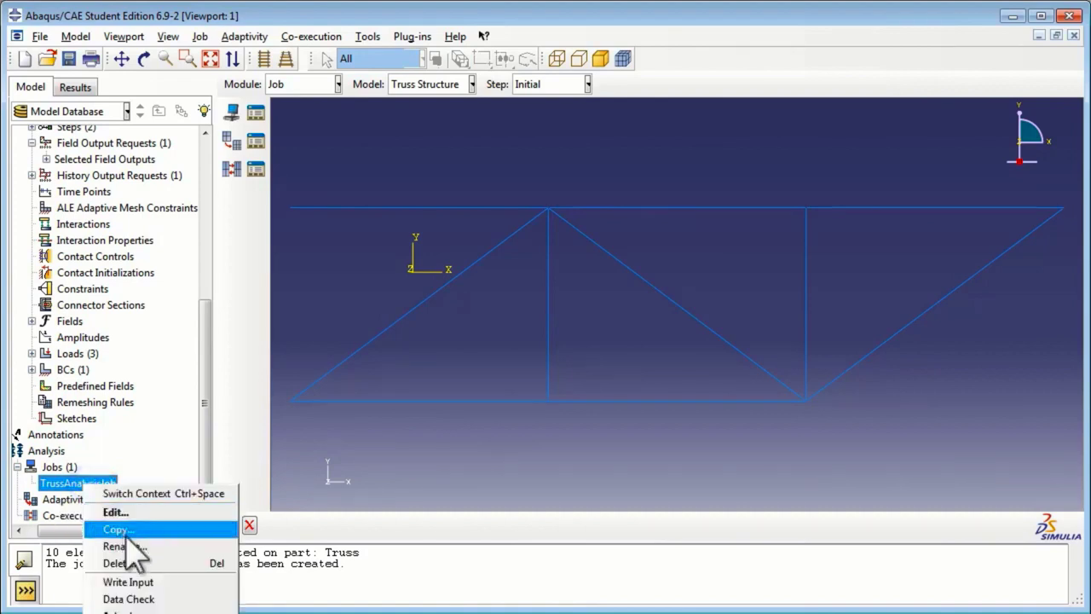
{"action": "left_click", "coordinate": [148, 610]}
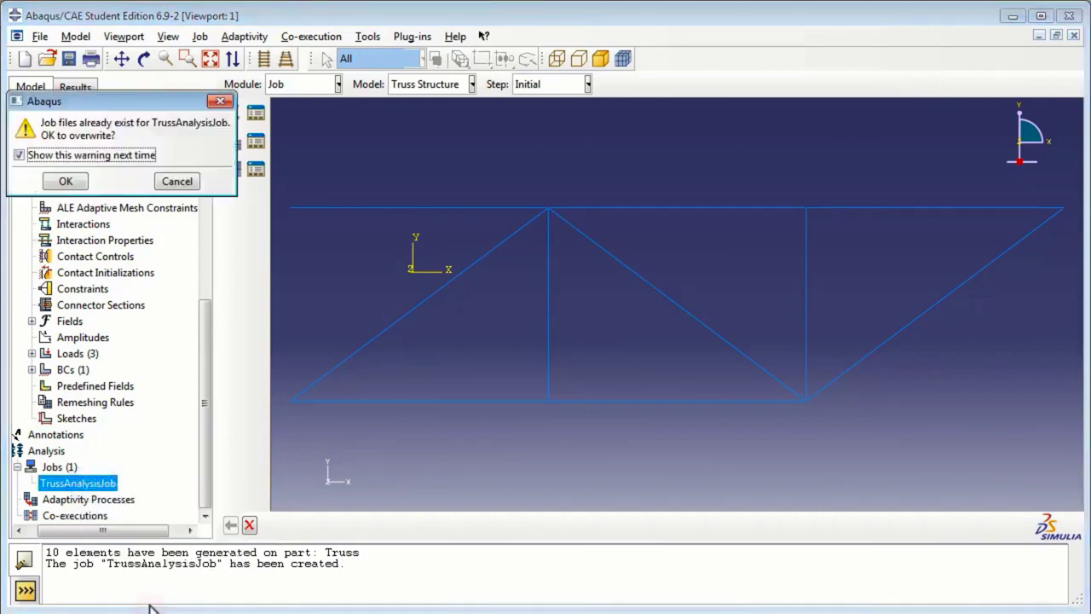
{"action": "left_click", "coordinate": [68, 181]}
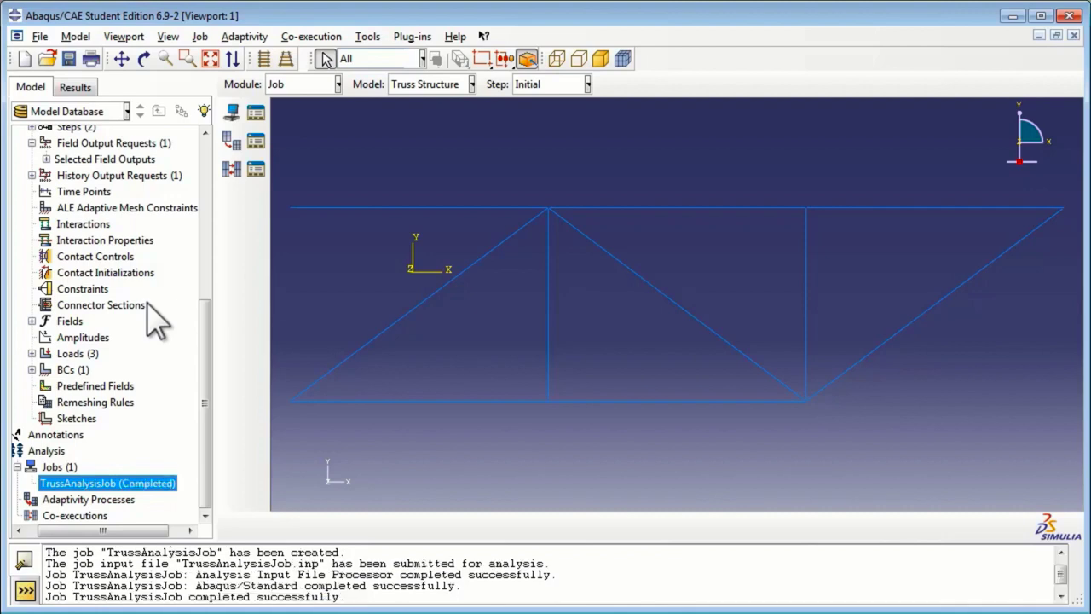
- Open the results of TrussAnalysisJob and plot the truss's undeformed and deformed shapes in turn
{"action": "right_click", "coordinate": [161, 482]}
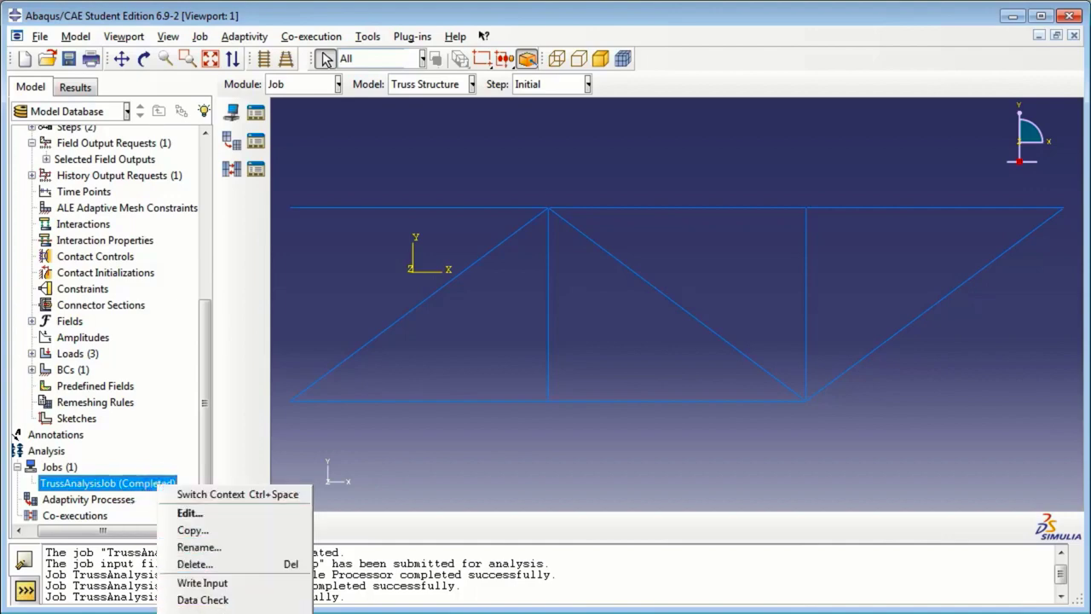
{"action": "key", "text": "Escape"}
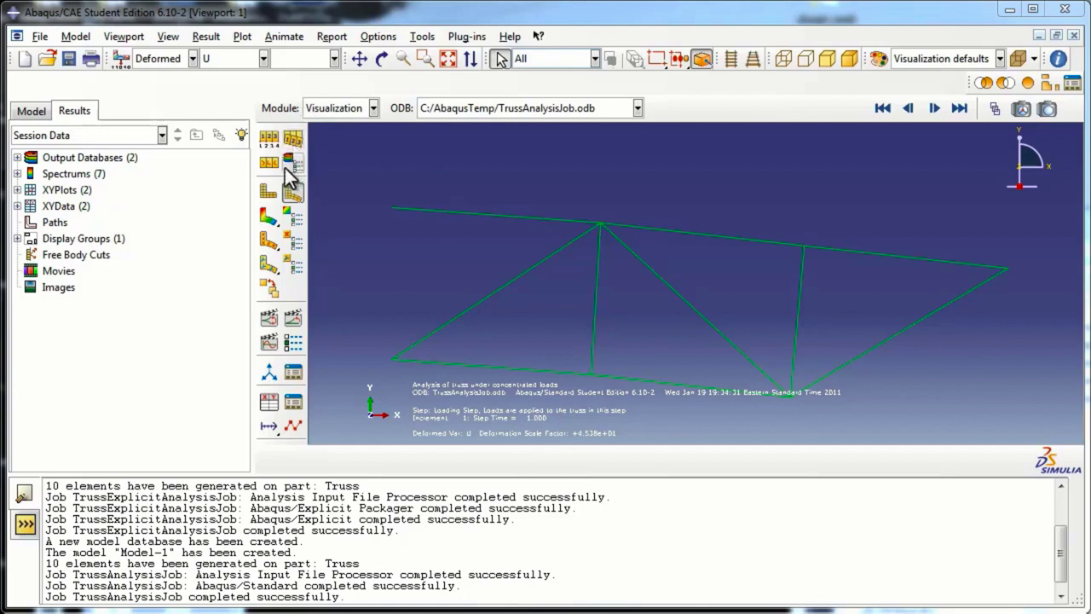
{"action": "left_click", "coordinate": [269, 194]}
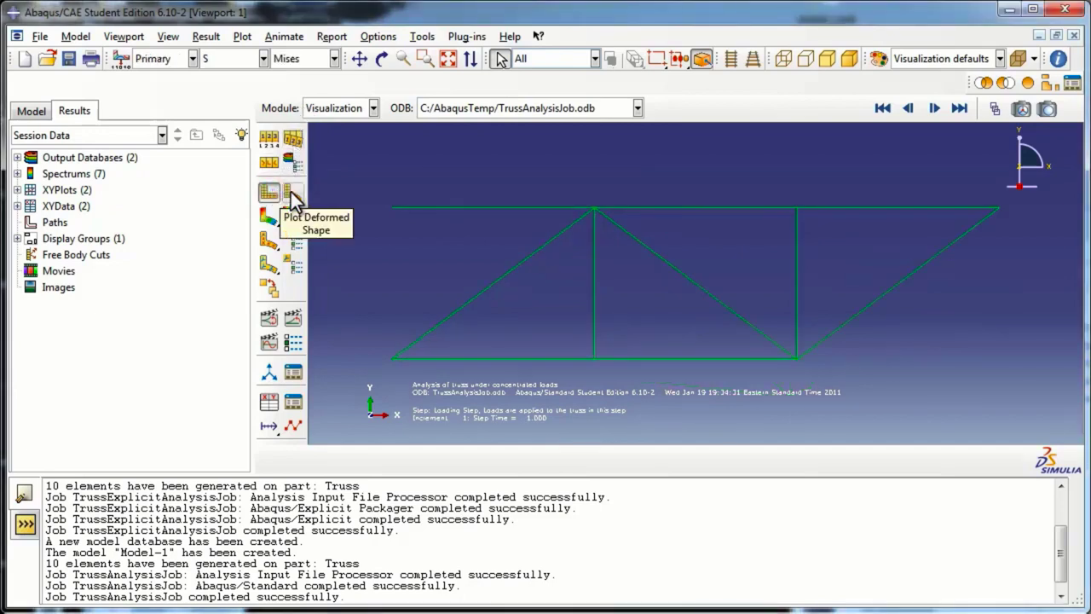
{"action": "left_click", "coordinate": [291, 195]}
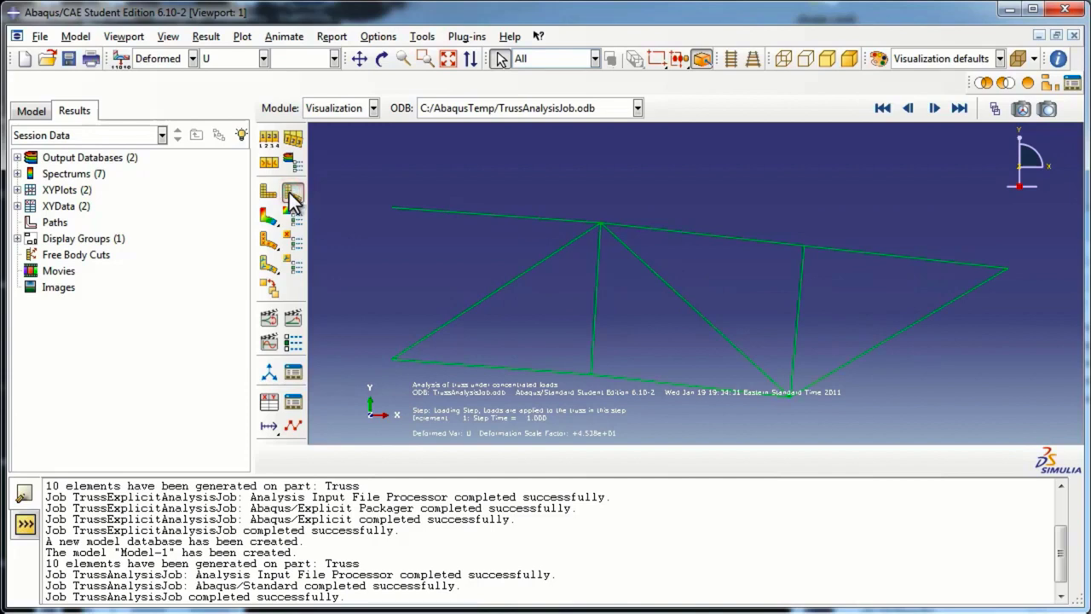
- Superimpose the truss's deformed shape on its undeformed shape by allowing multiple plot states, and turn the undeformed plot off
{"action": "left_click", "coordinate": [269, 196]}
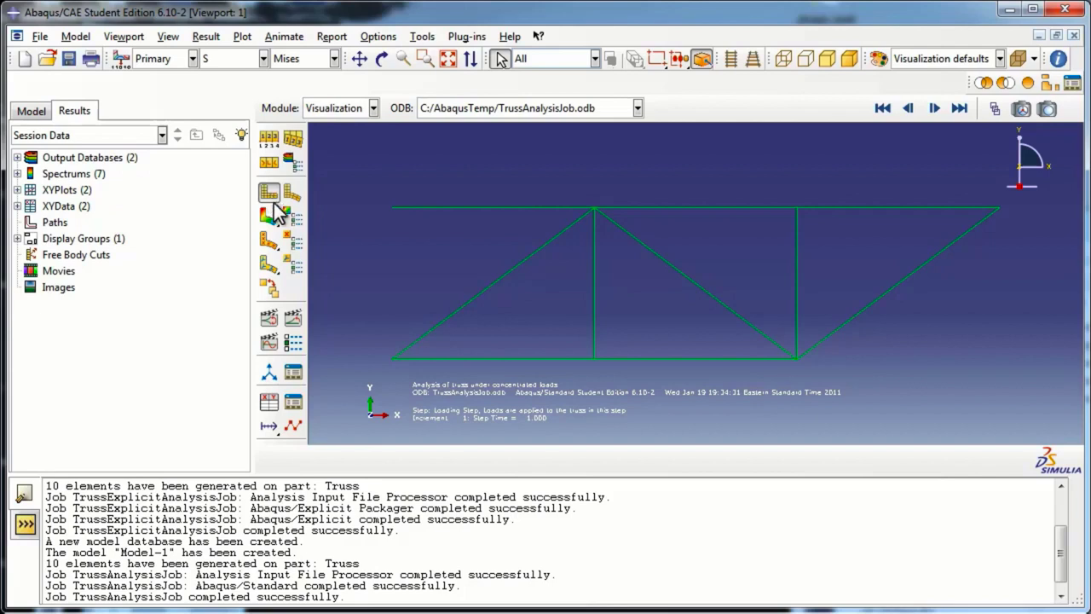
{"action": "left_click", "coordinate": [271, 288]}
{"action": "left_click", "coordinate": [291, 194]}
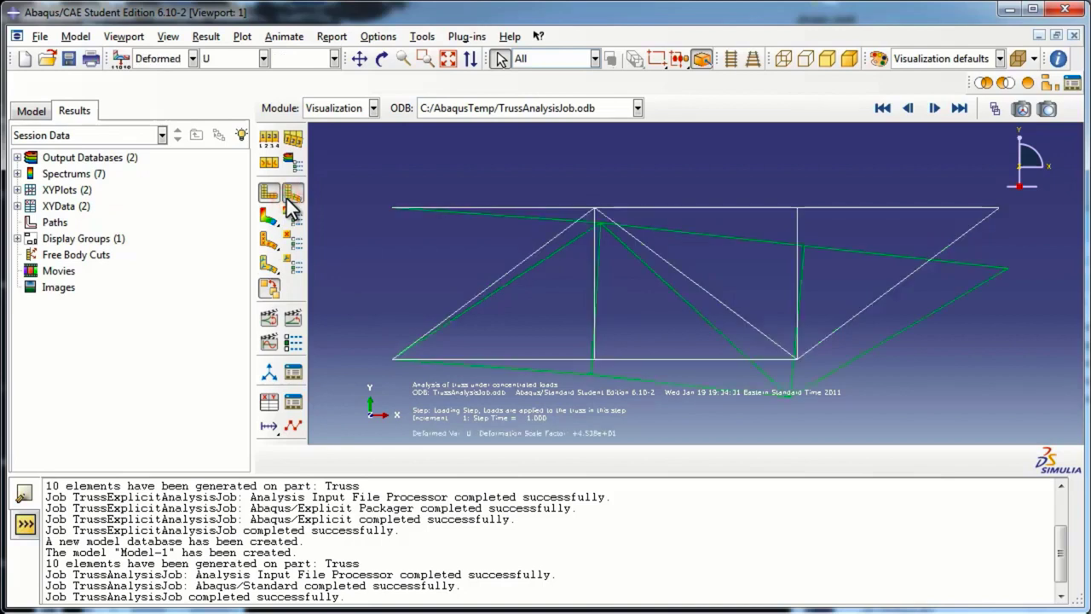
{"action": "left_click", "coordinate": [271, 195]}
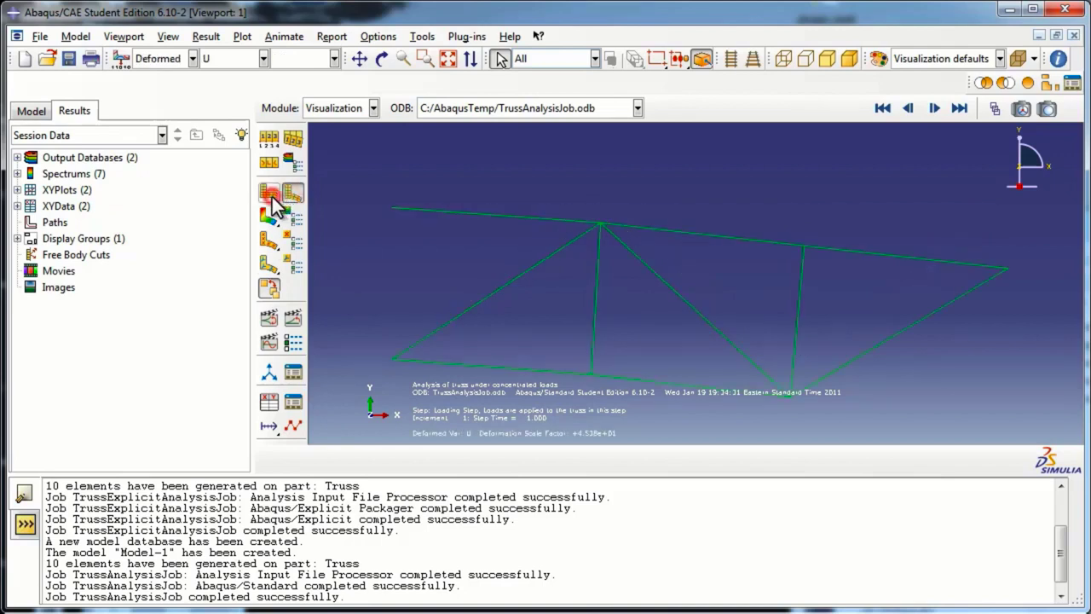
- Turn the undeformed plot back on and the deformed plot off, disallow multiple plot states, and plot only the deformed truss
{"action": "left_click", "coordinate": [271, 196]}
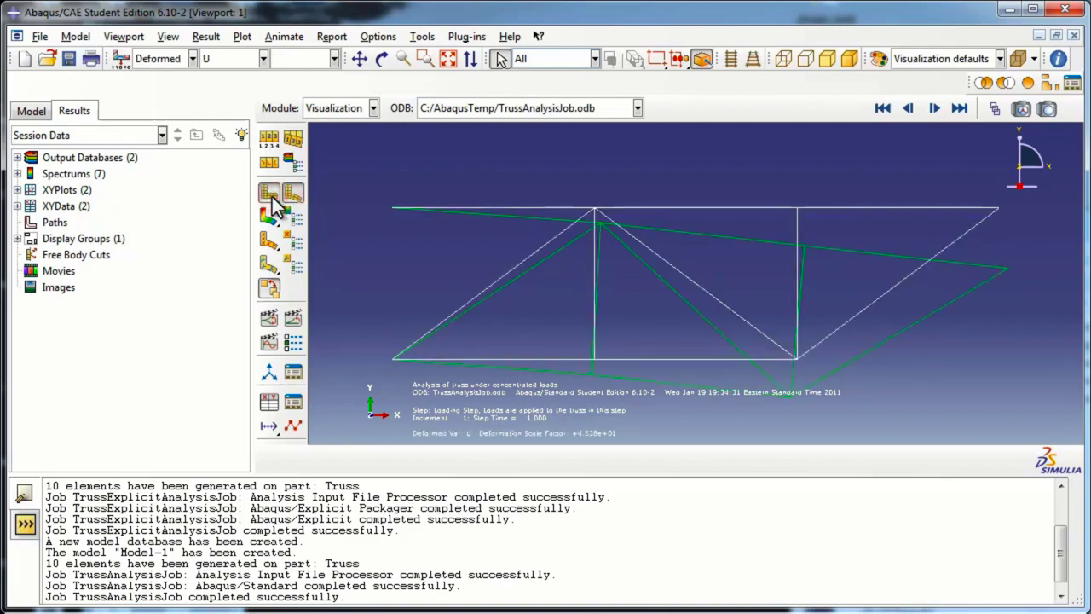
{"action": "left_click", "coordinate": [291, 196]}
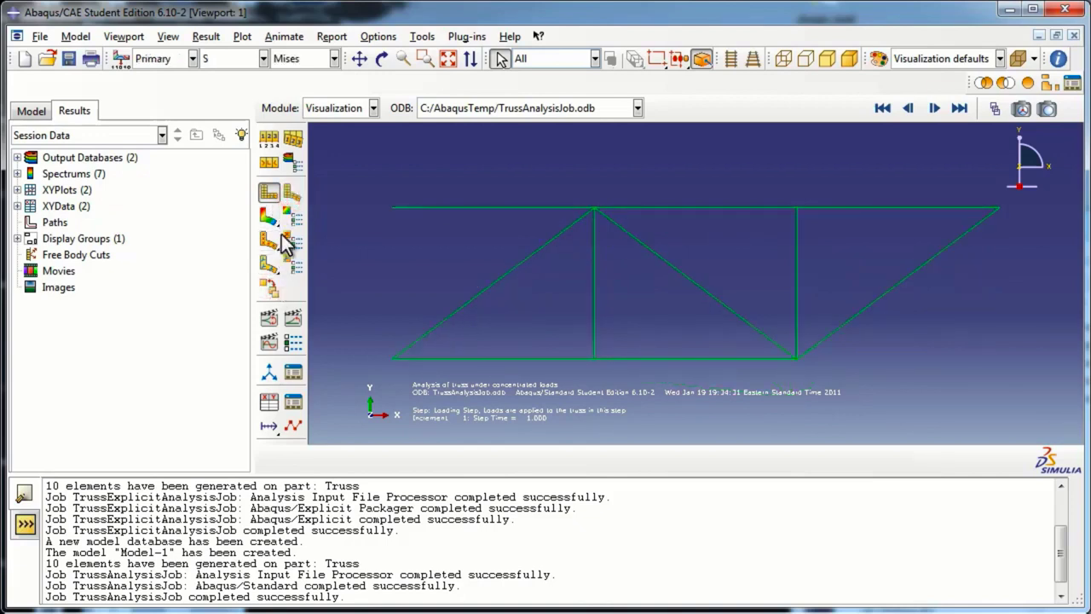
{"action": "left_click", "coordinate": [290, 197]}
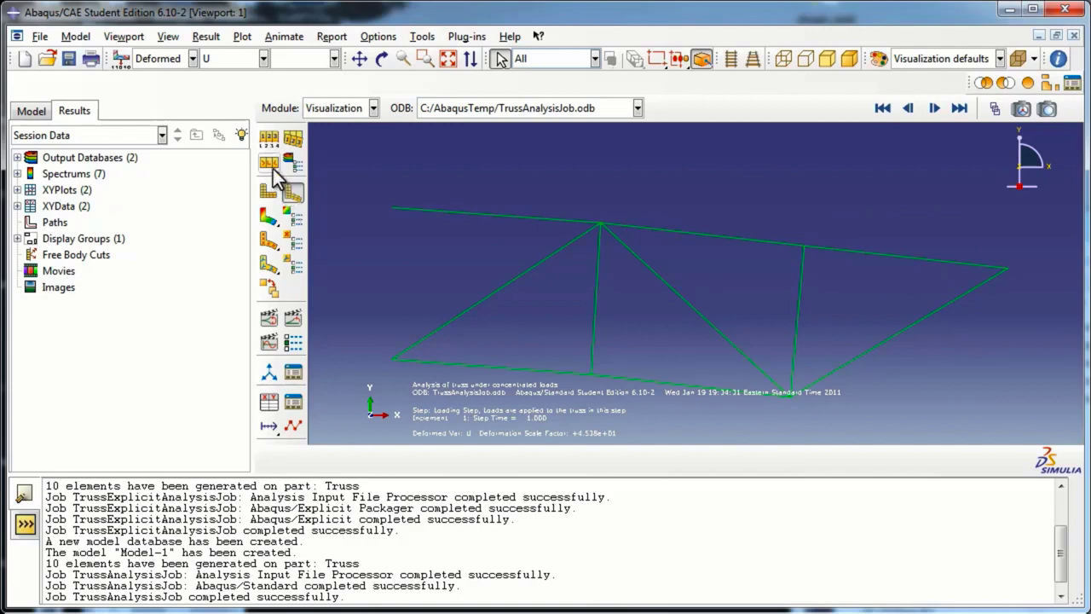
- Show node labels on the deformed truss through the common plot options
{"action": "left_click", "coordinate": [272, 147]}
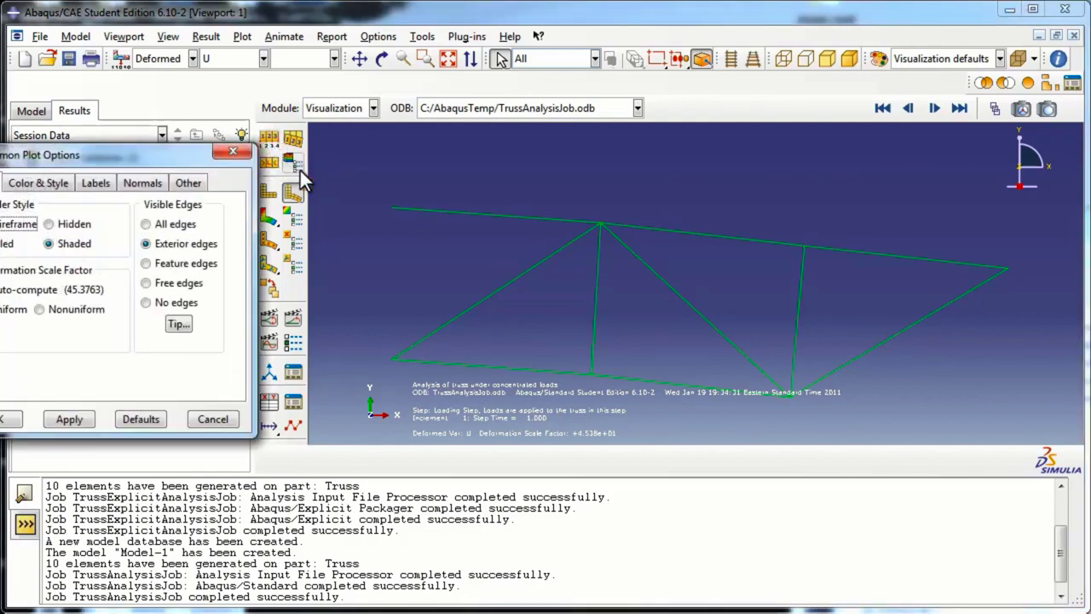
{"action": "left_click", "coordinate": [109, 186]}
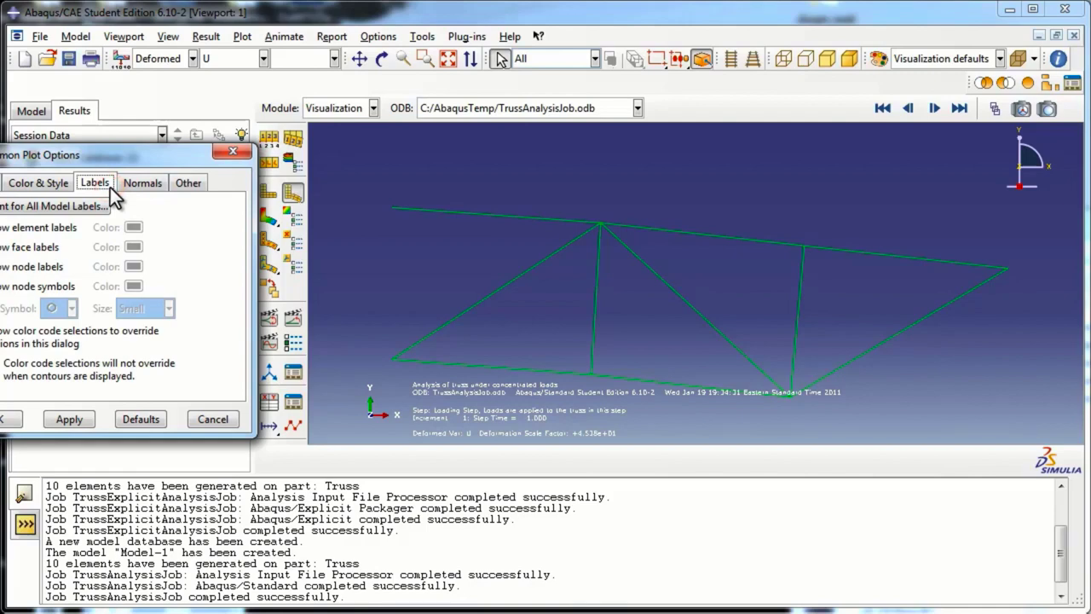
{"action": "left_click", "coordinate": [11, 267]}
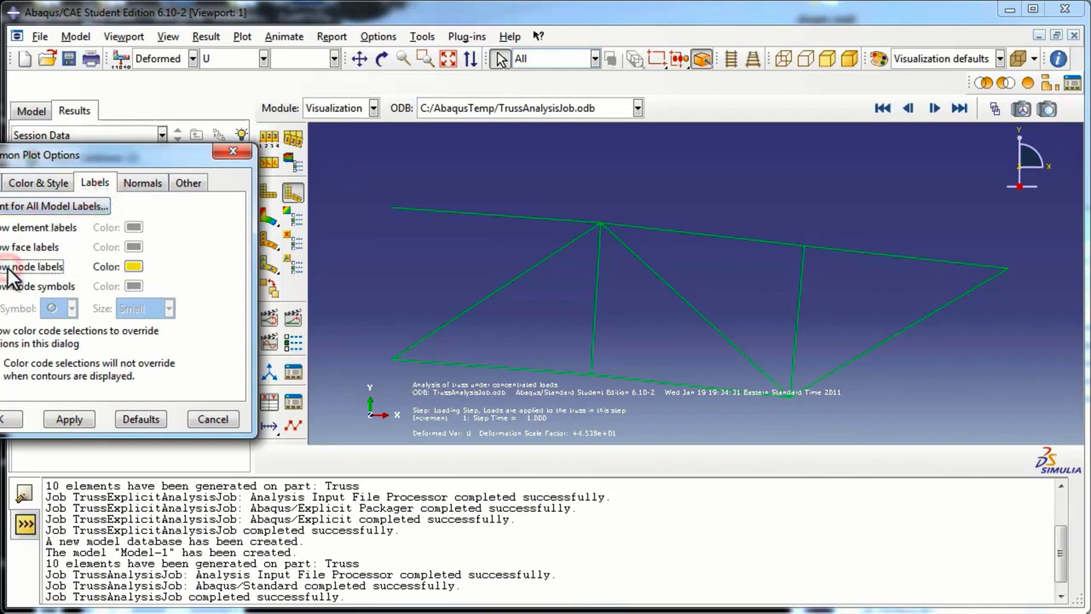
{"action": "left_click", "coordinate": [7, 418]}
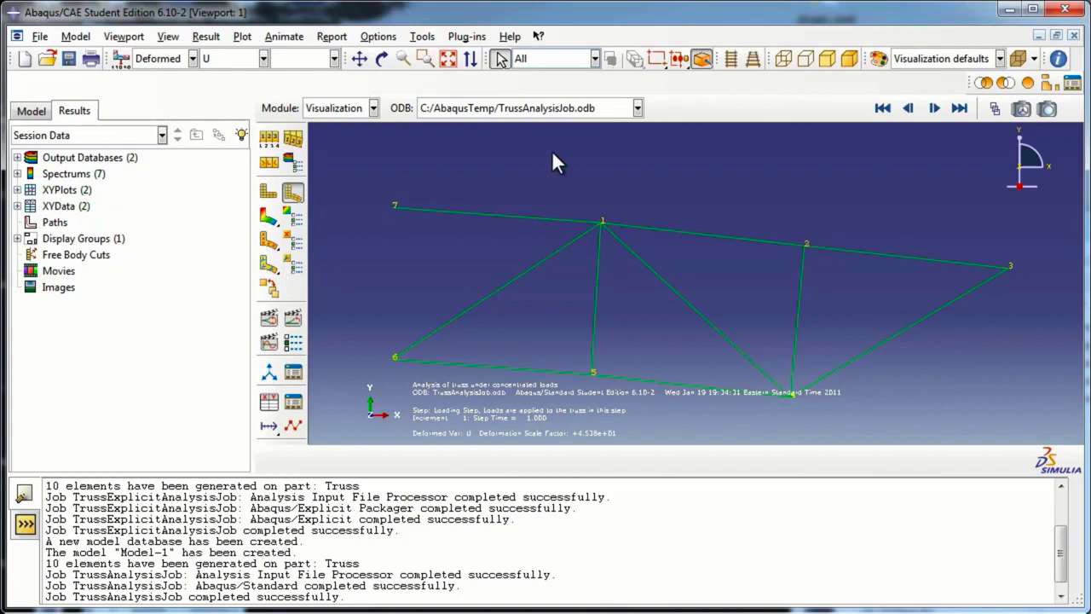
- Set the primary field output to spatial displacement U, Magnitude, and display it as a contour plot
{"action": "left_click", "coordinate": [206, 37]}
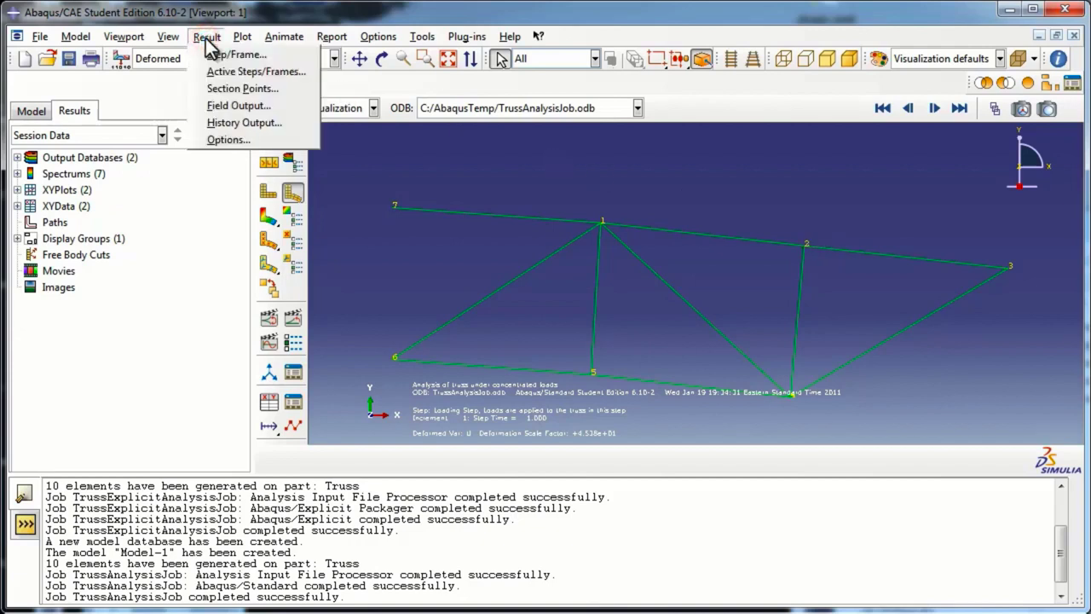
{"action": "left_click", "coordinate": [223, 105]}
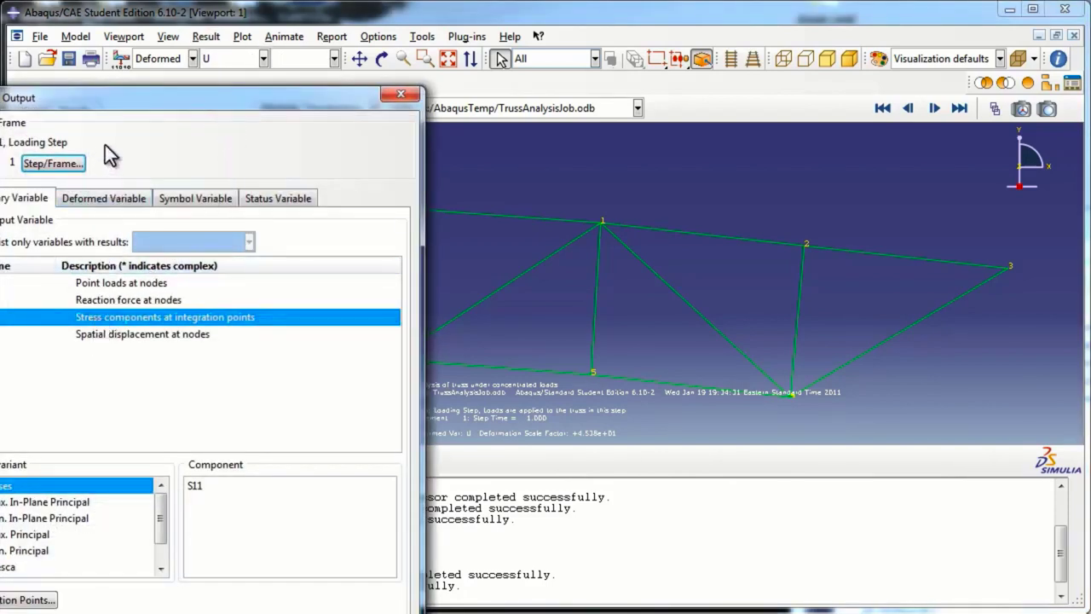
{"action": "left_click_drag", "start_coordinate": [106, 100], "coordinate": [288, 75]}
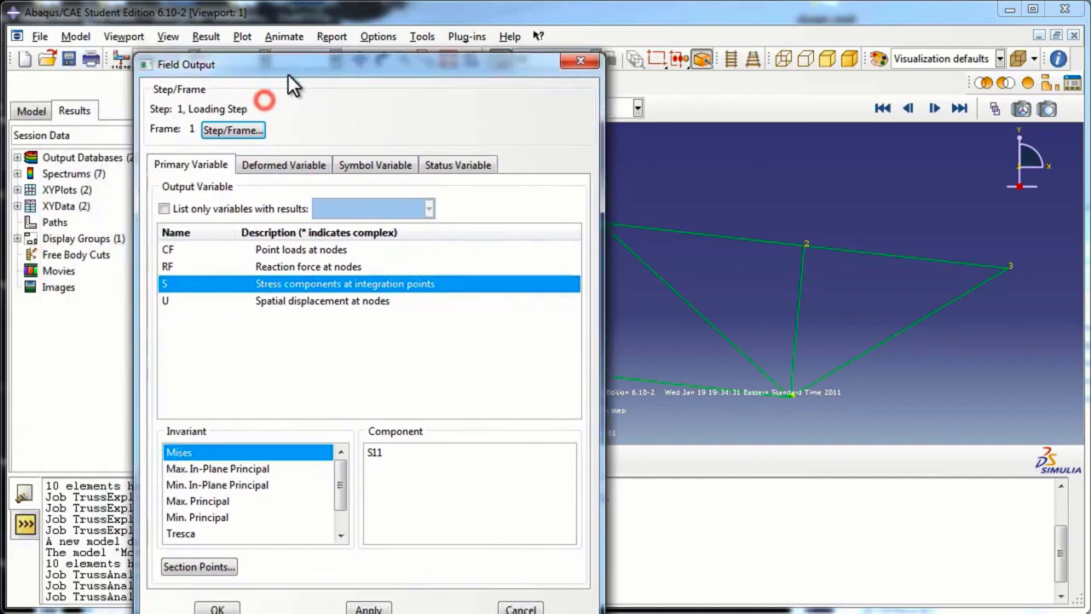
{"action": "left_click", "coordinate": [217, 302]}
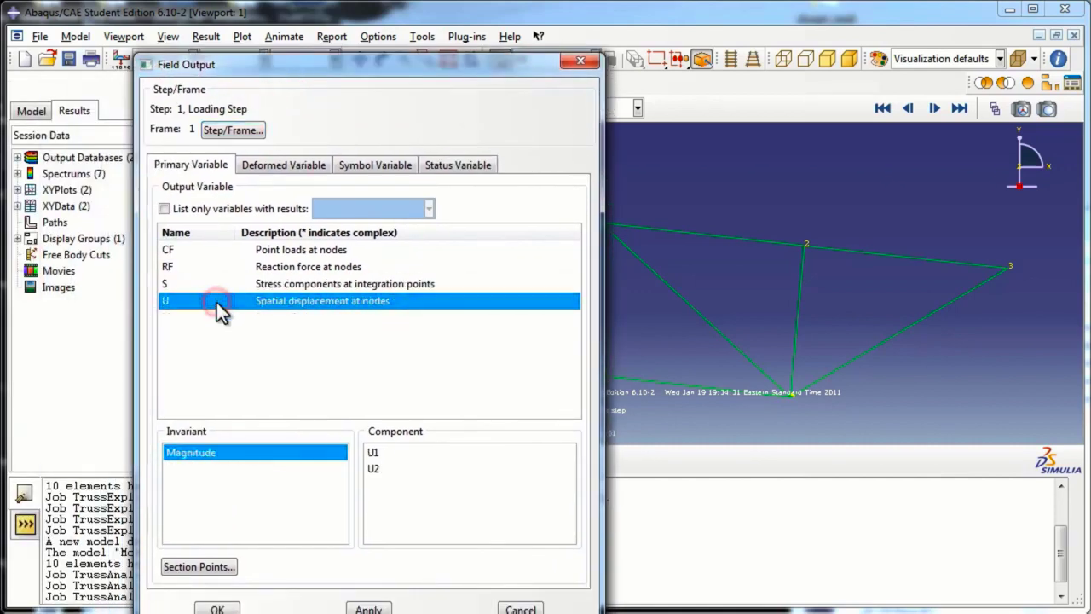
{"action": "left_click", "coordinate": [248, 449]}
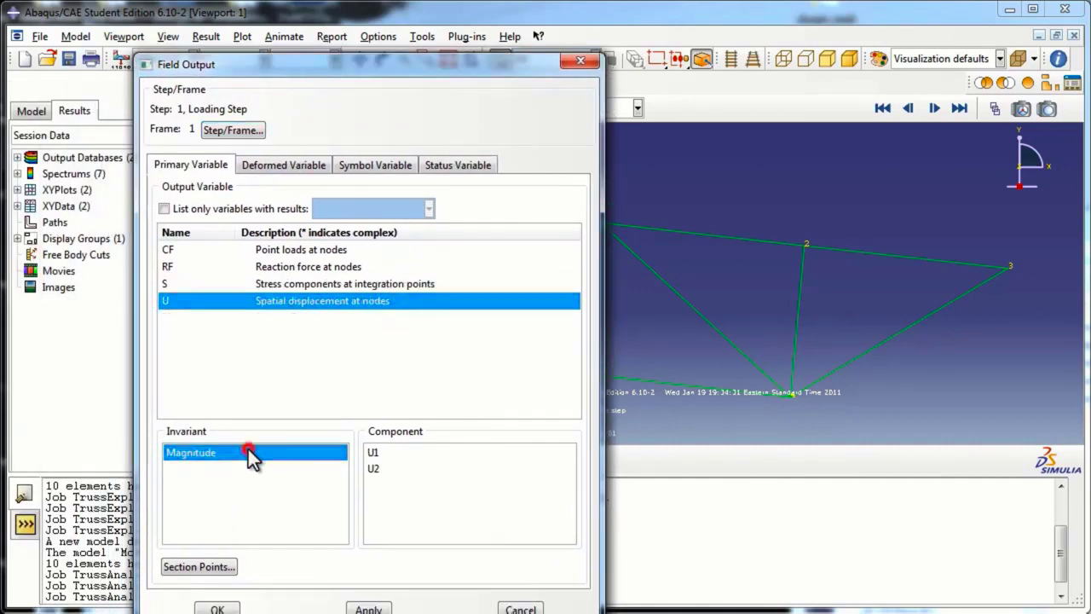
{"action": "left_click", "coordinate": [220, 610]}
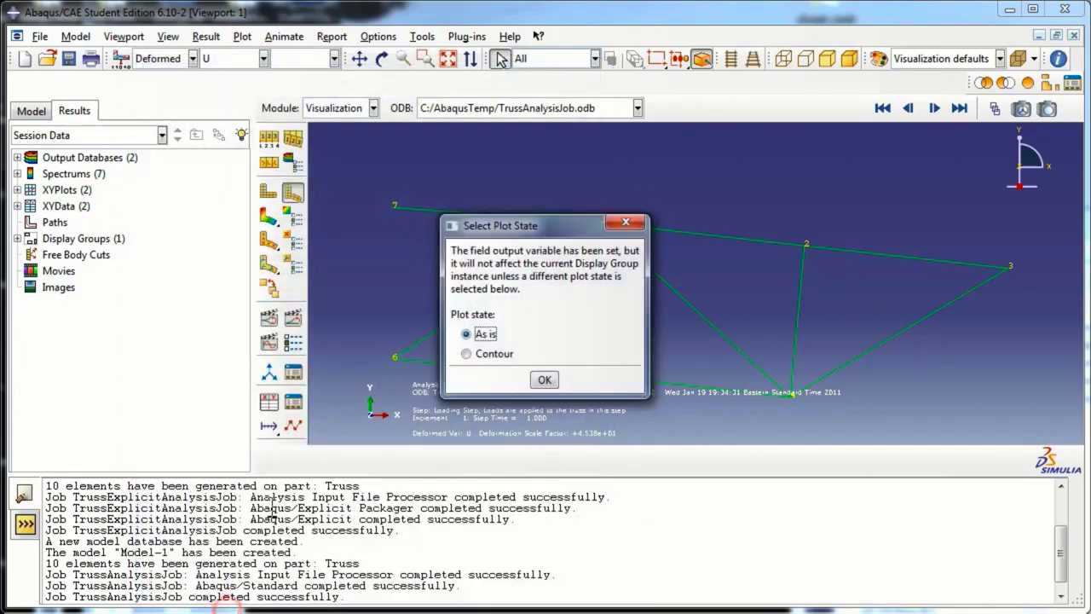
{"action": "left_click", "coordinate": [467, 354]}
{"action": "left_click", "coordinate": [544, 380]}
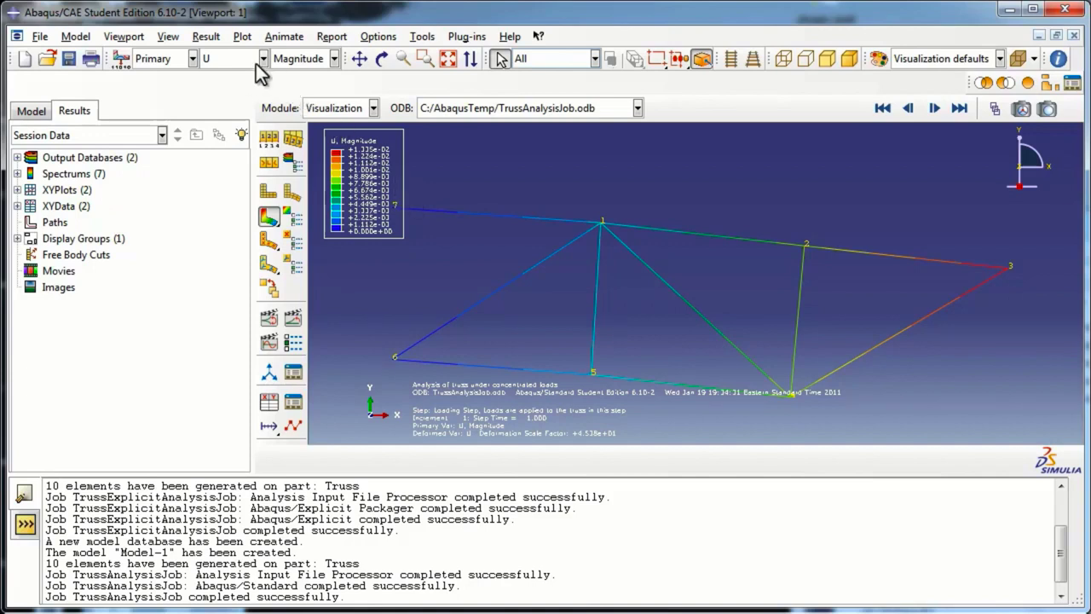
- Change the contoured field output to the U1 component of the spatial displacement at nodes
{"action": "left_click", "coordinate": [209, 38]}
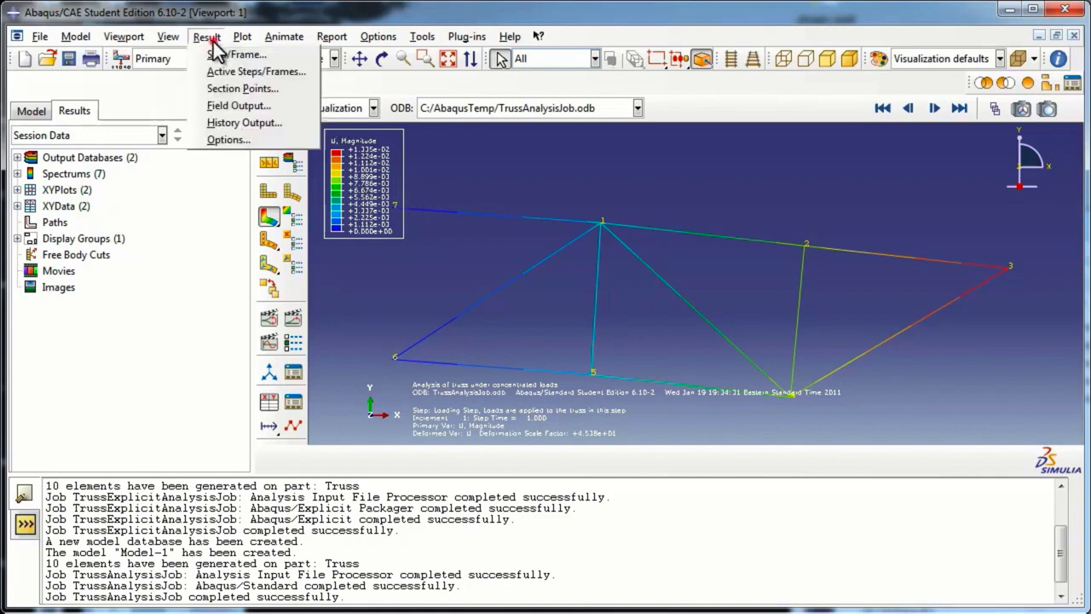
{"action": "left_click", "coordinate": [223, 108]}
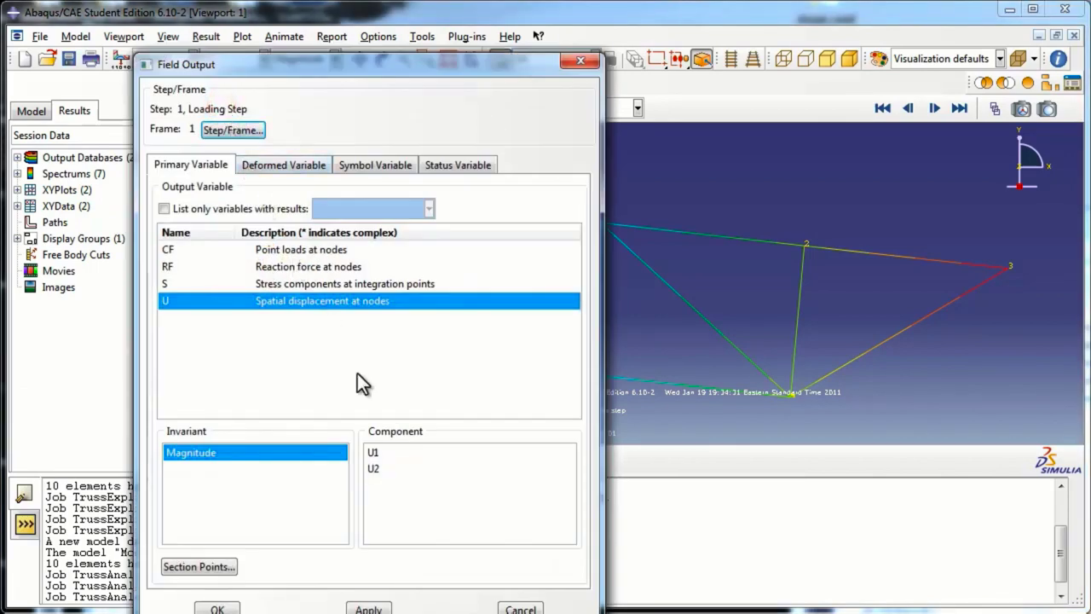
{"action": "left_click", "coordinate": [394, 456]}
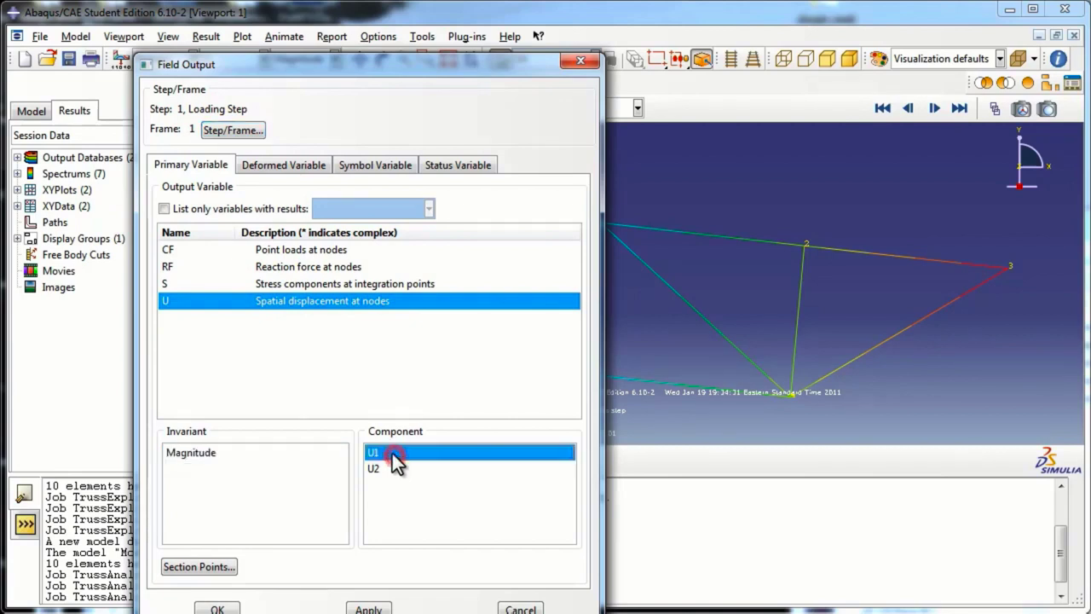
{"action": "left_click", "coordinate": [217, 609]}
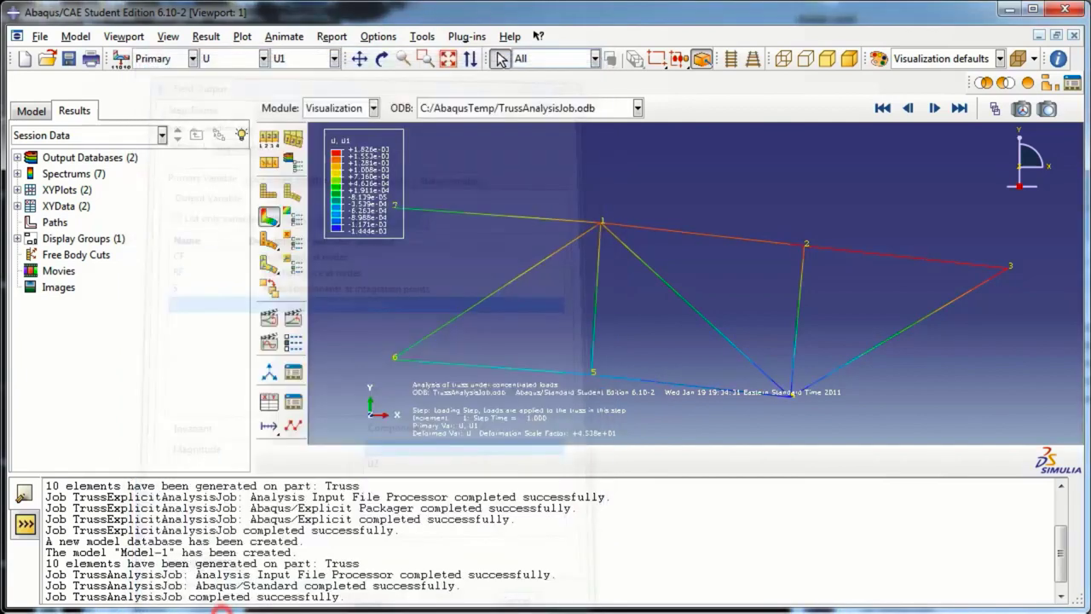